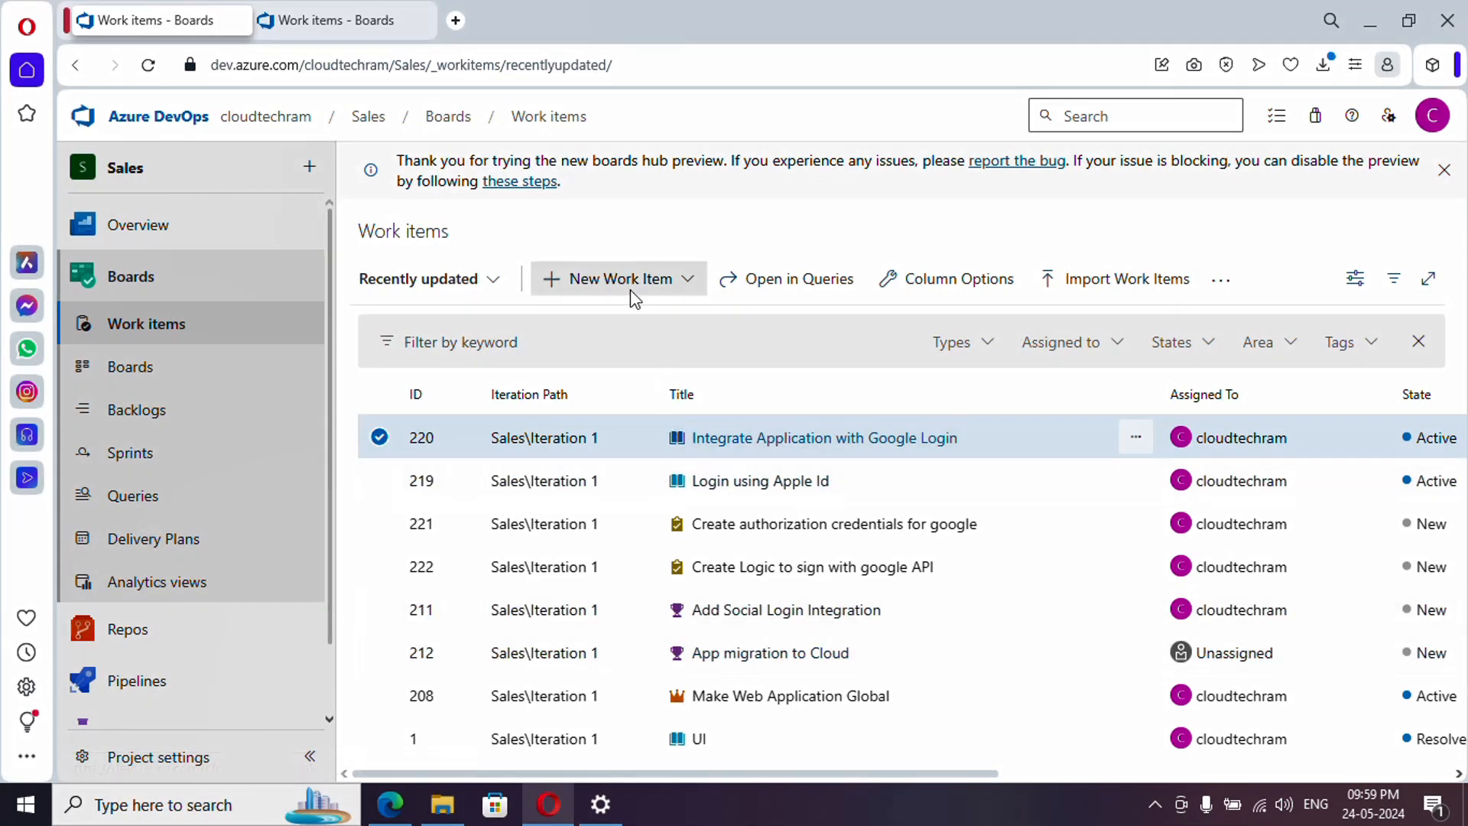
- Create a new Bug work item titled "Login Page is loading very slow"
left_click(632, 283)
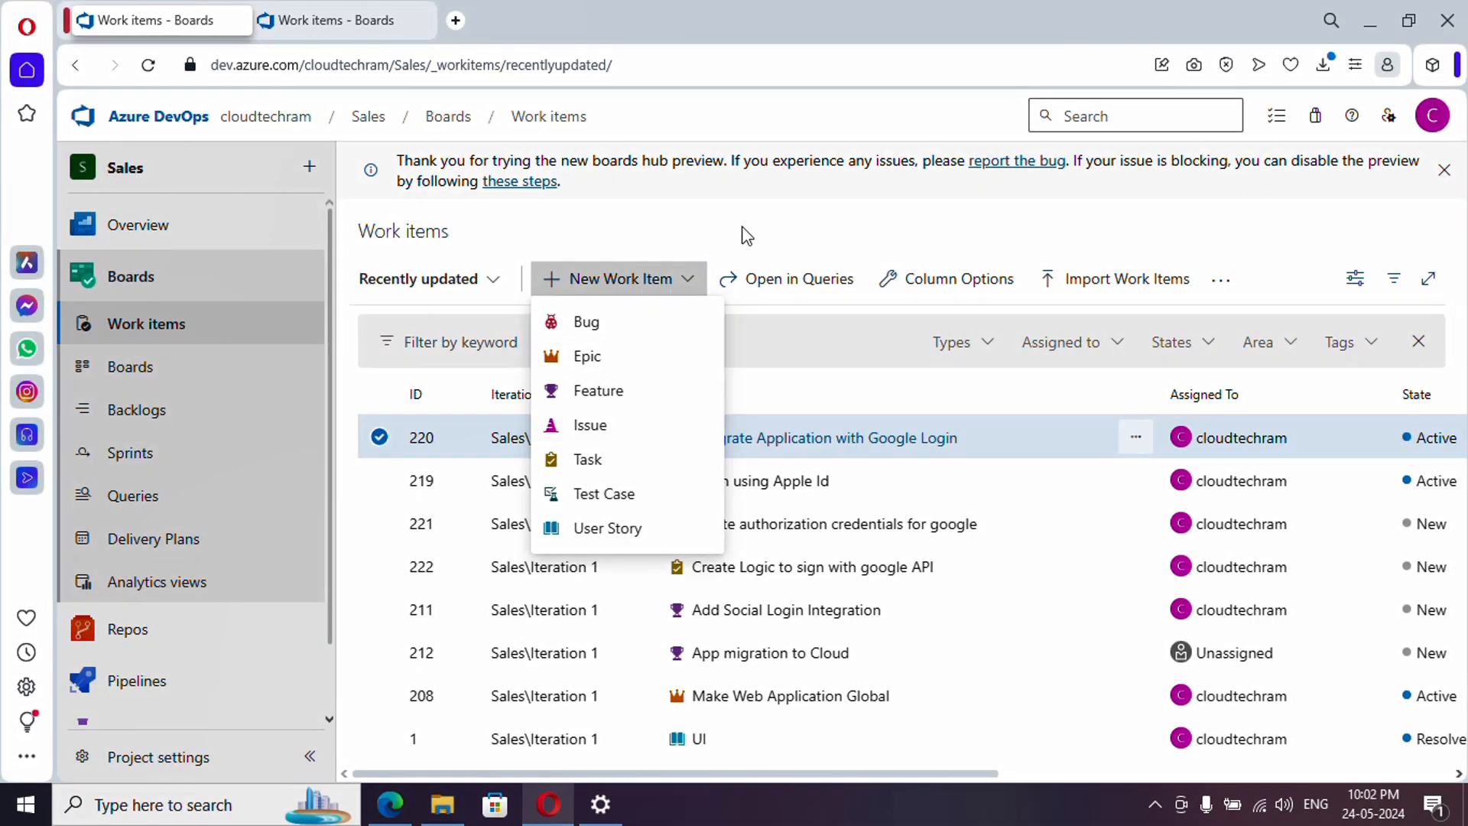
left_click(746, 234)
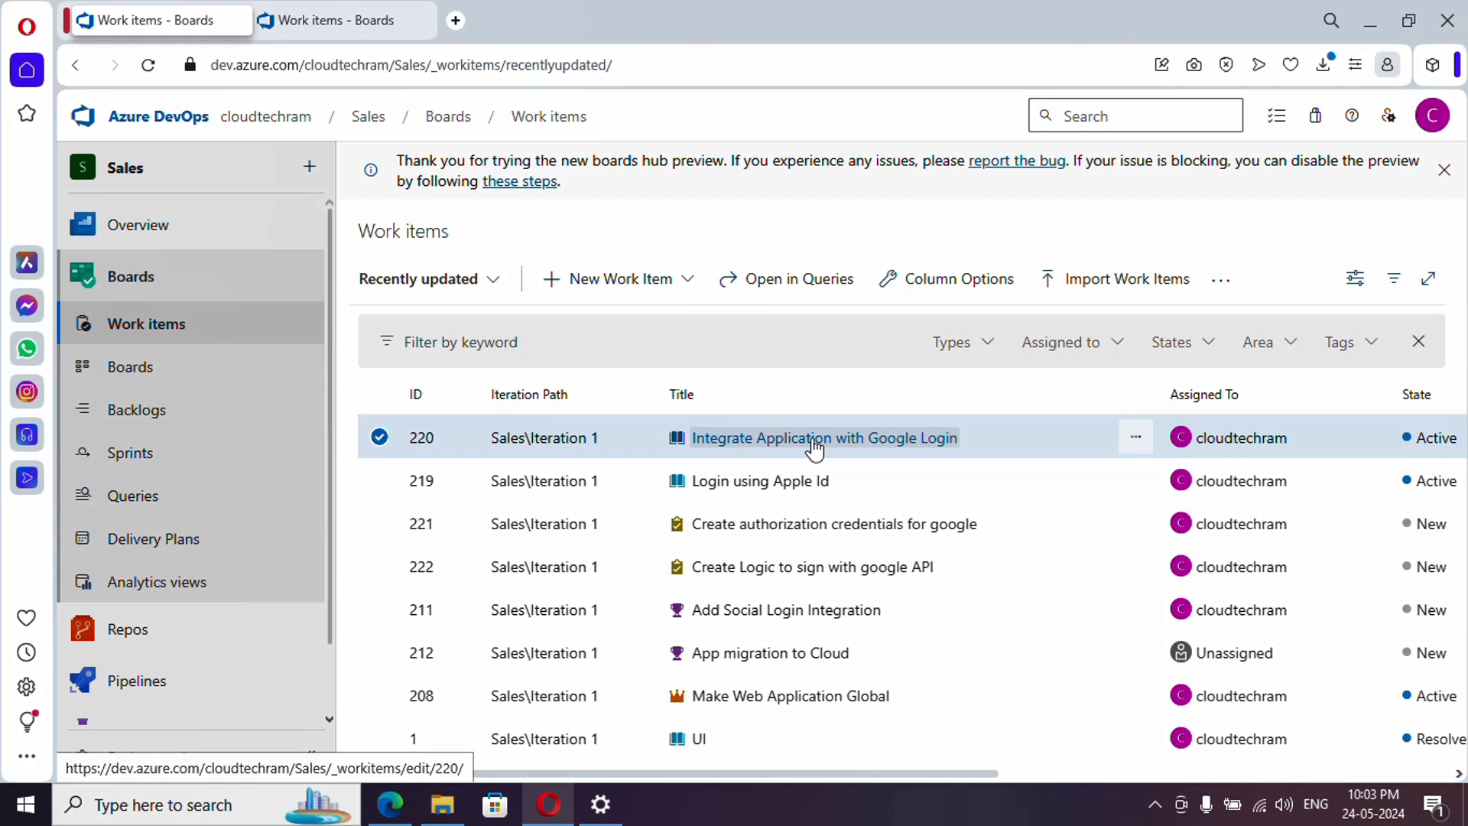
left_click(597, 286)
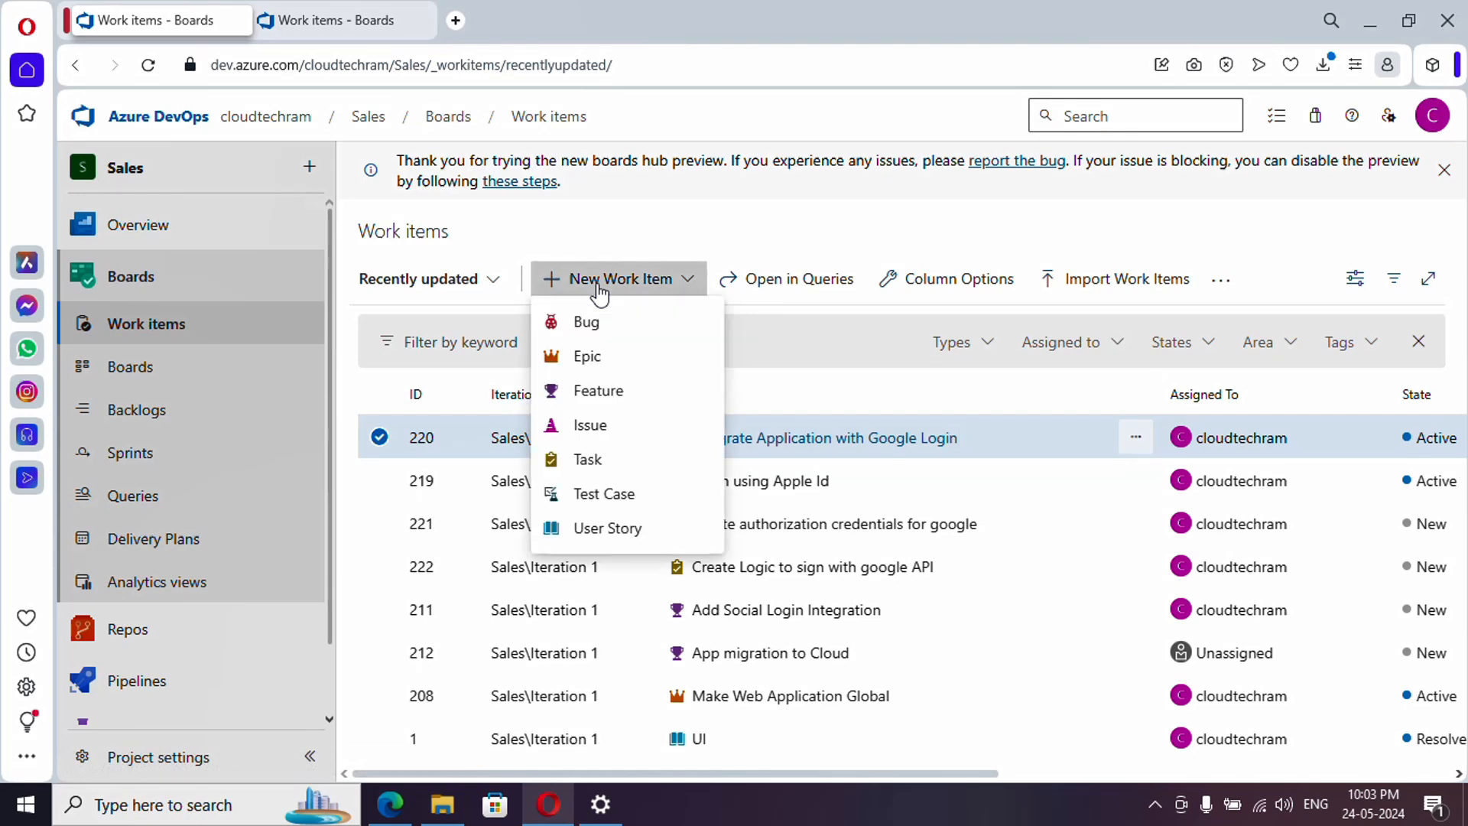
left_click(597, 333)
type("Login Page is loading very slow")
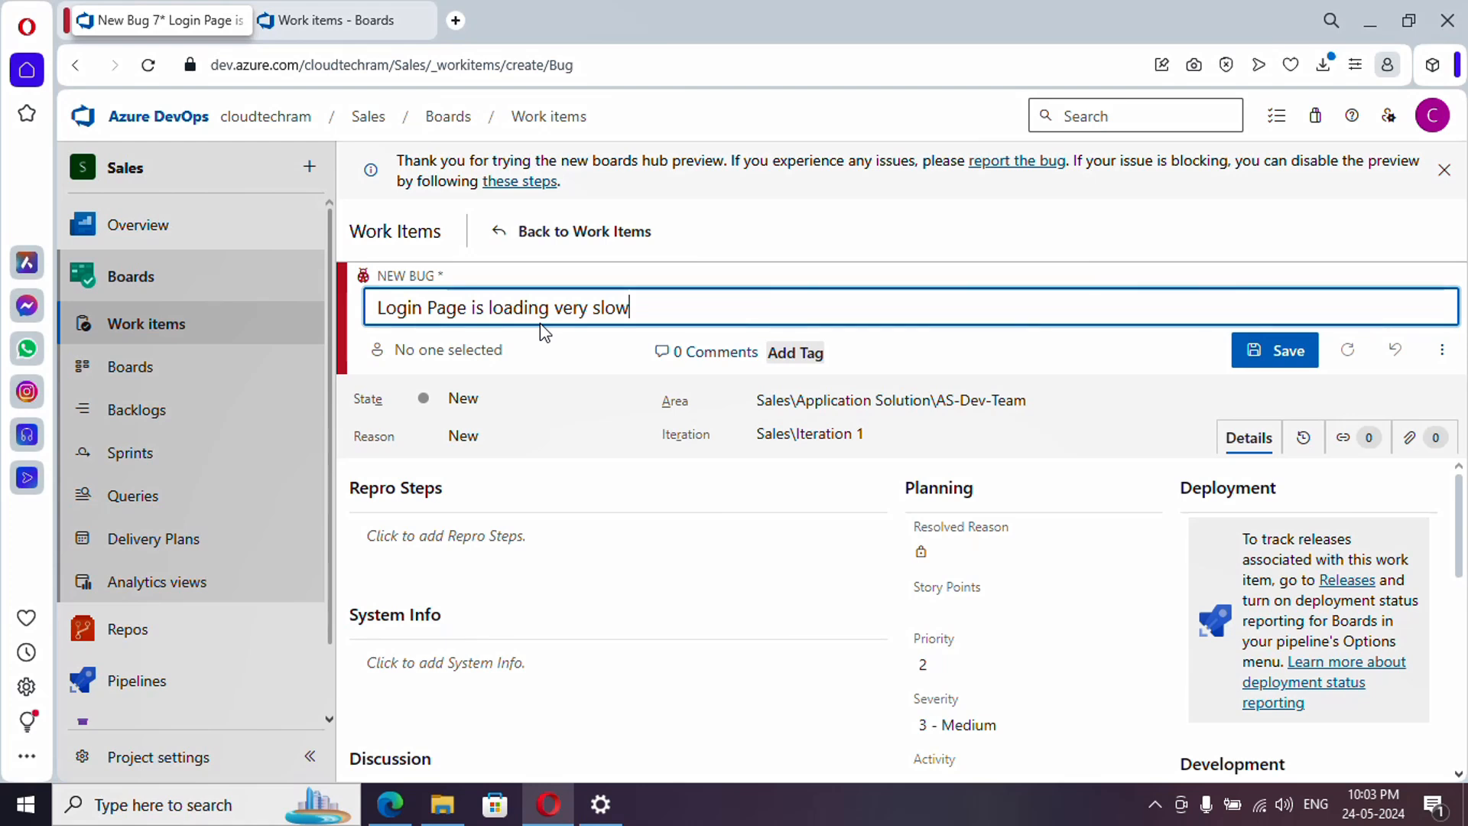
- Assign the new bug to the suggested user, tag it Social, and save it
left_click(546, 349)
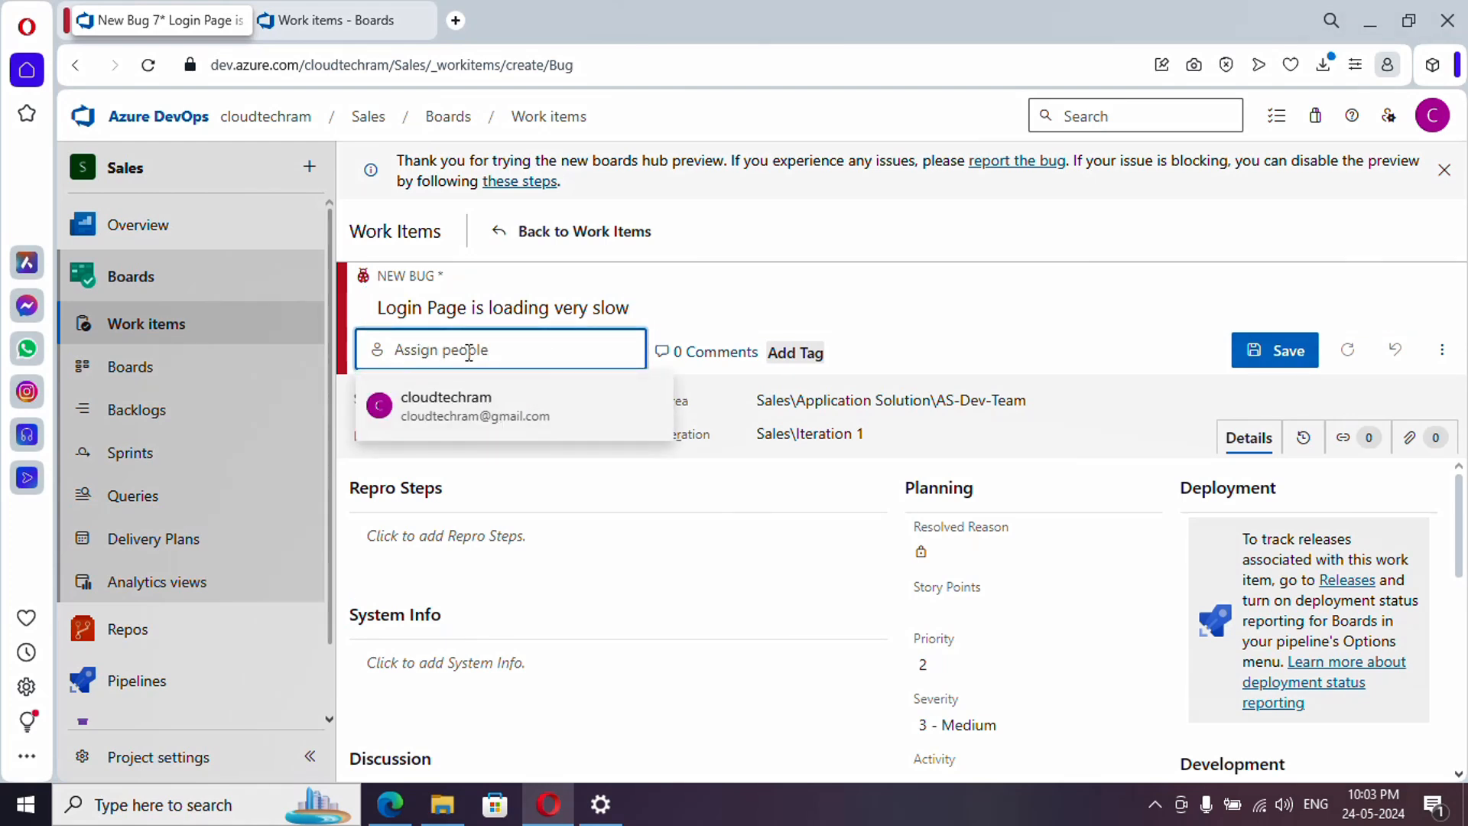
left_click(488, 415)
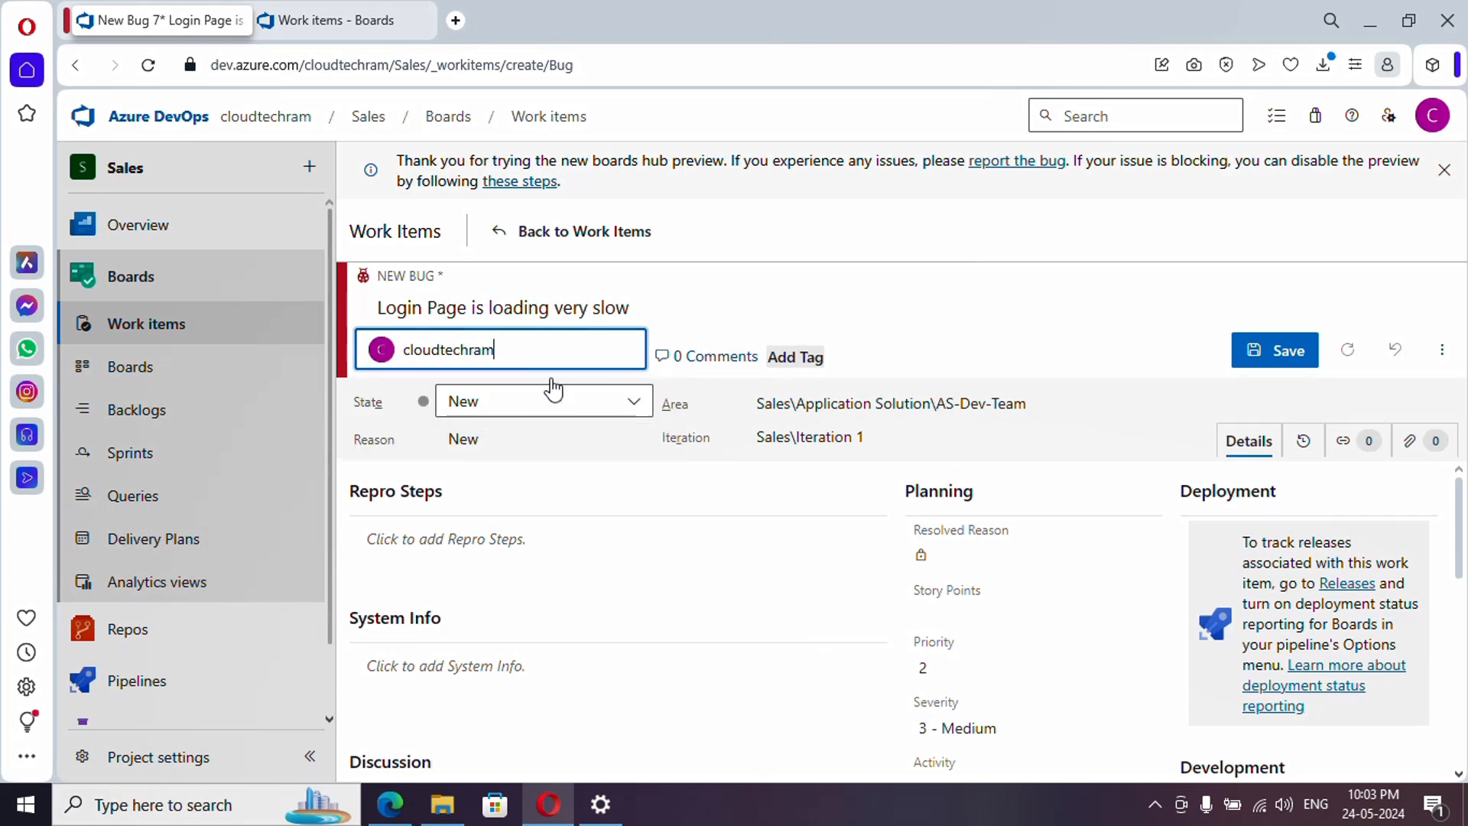
left_click(808, 365)
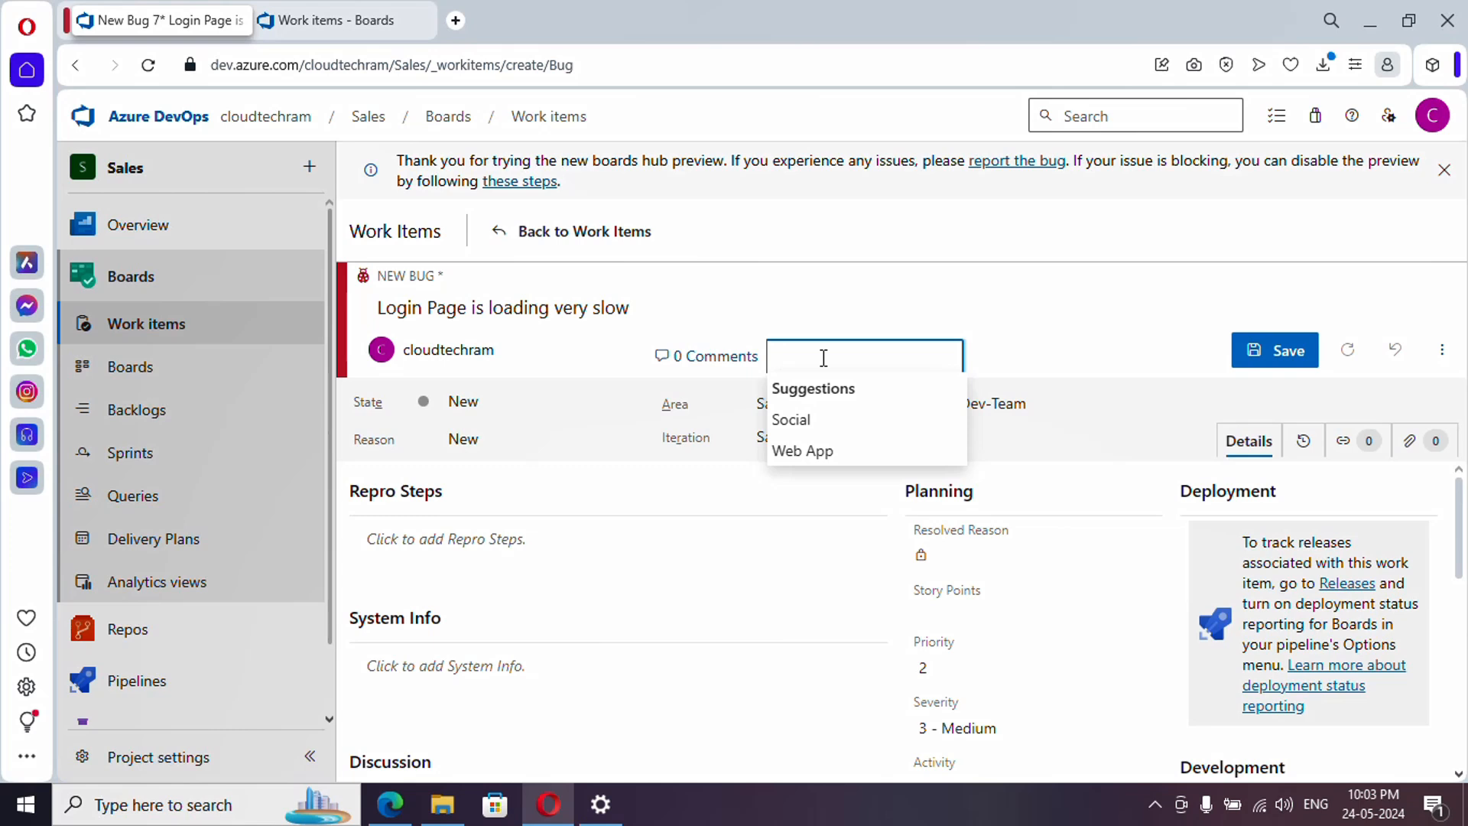
type("Social")
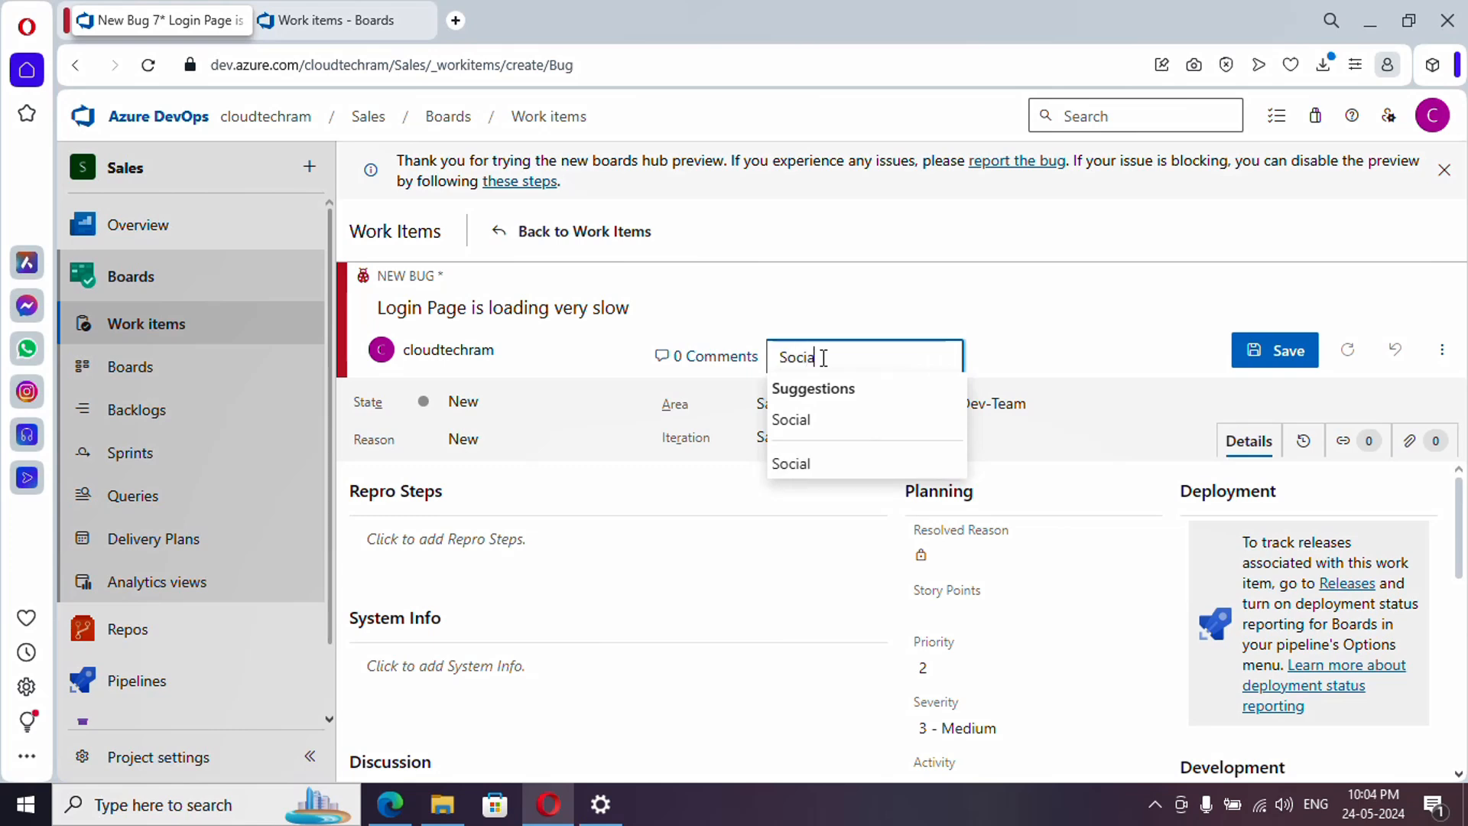
left_click(1025, 349)
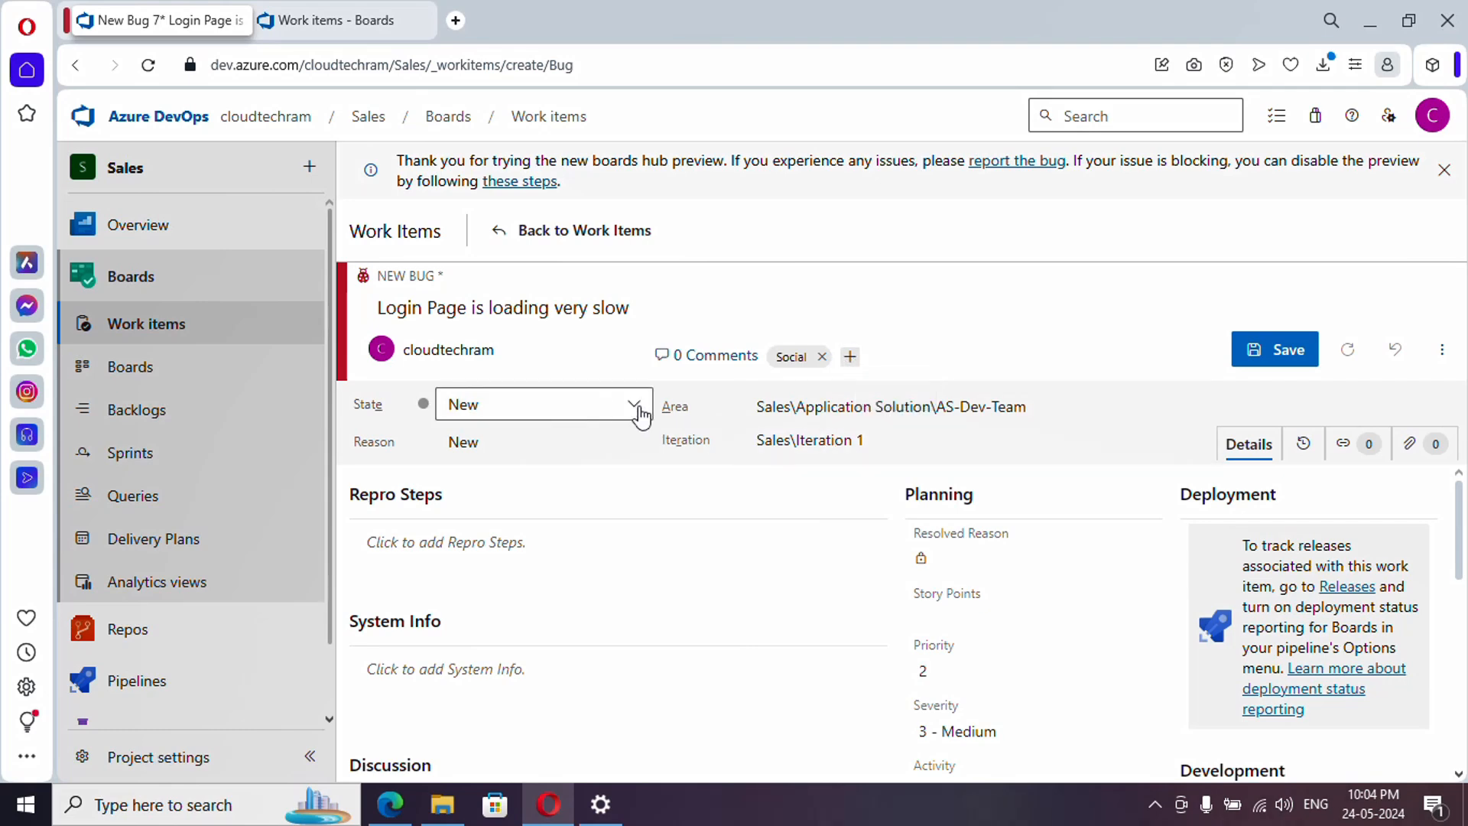
left_click(1264, 356)
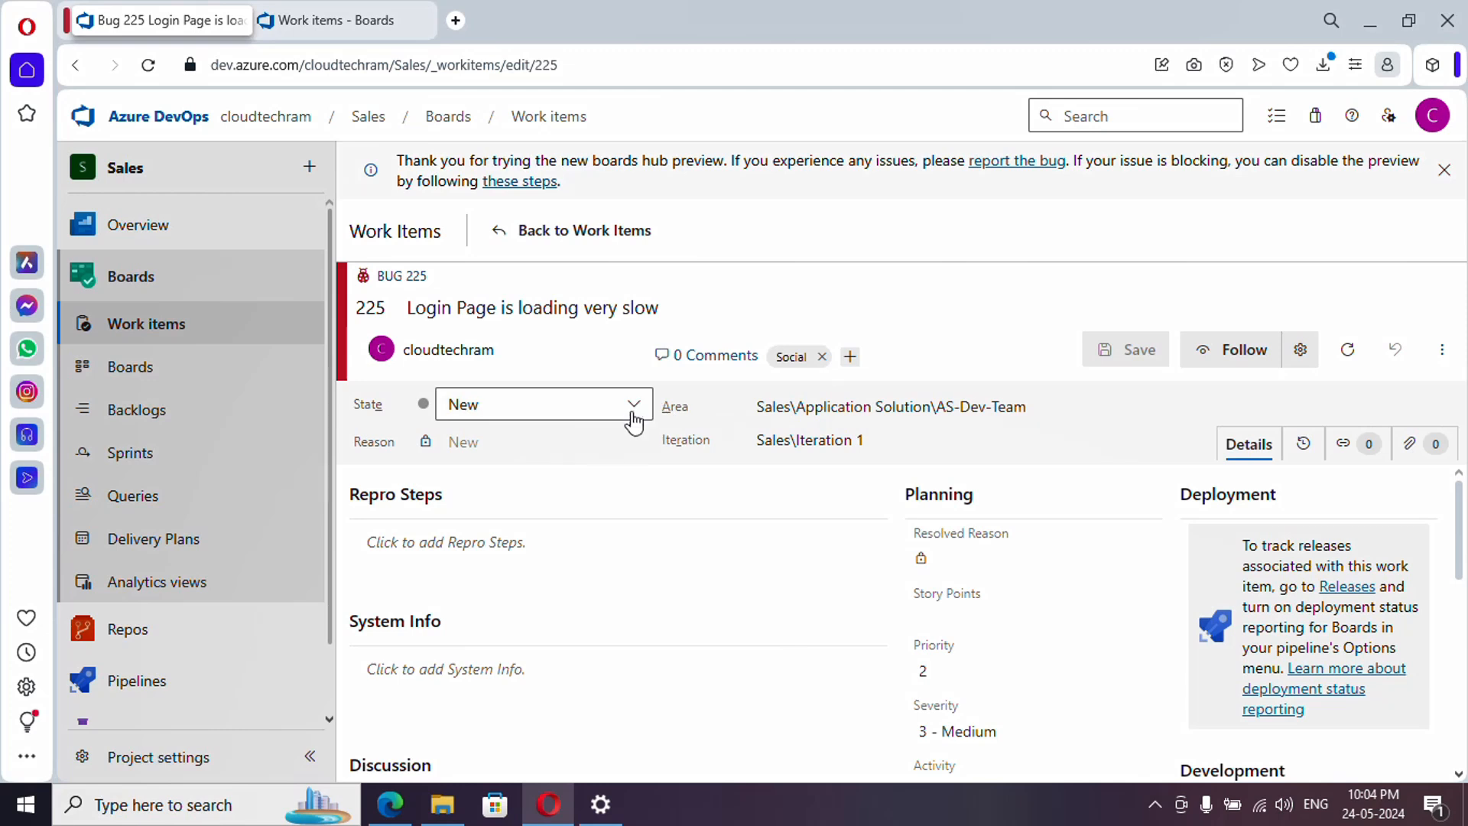
- Review the bug's State and Area options, picking AS-Dev-Team under Application Solution as the area
left_click(633, 410)
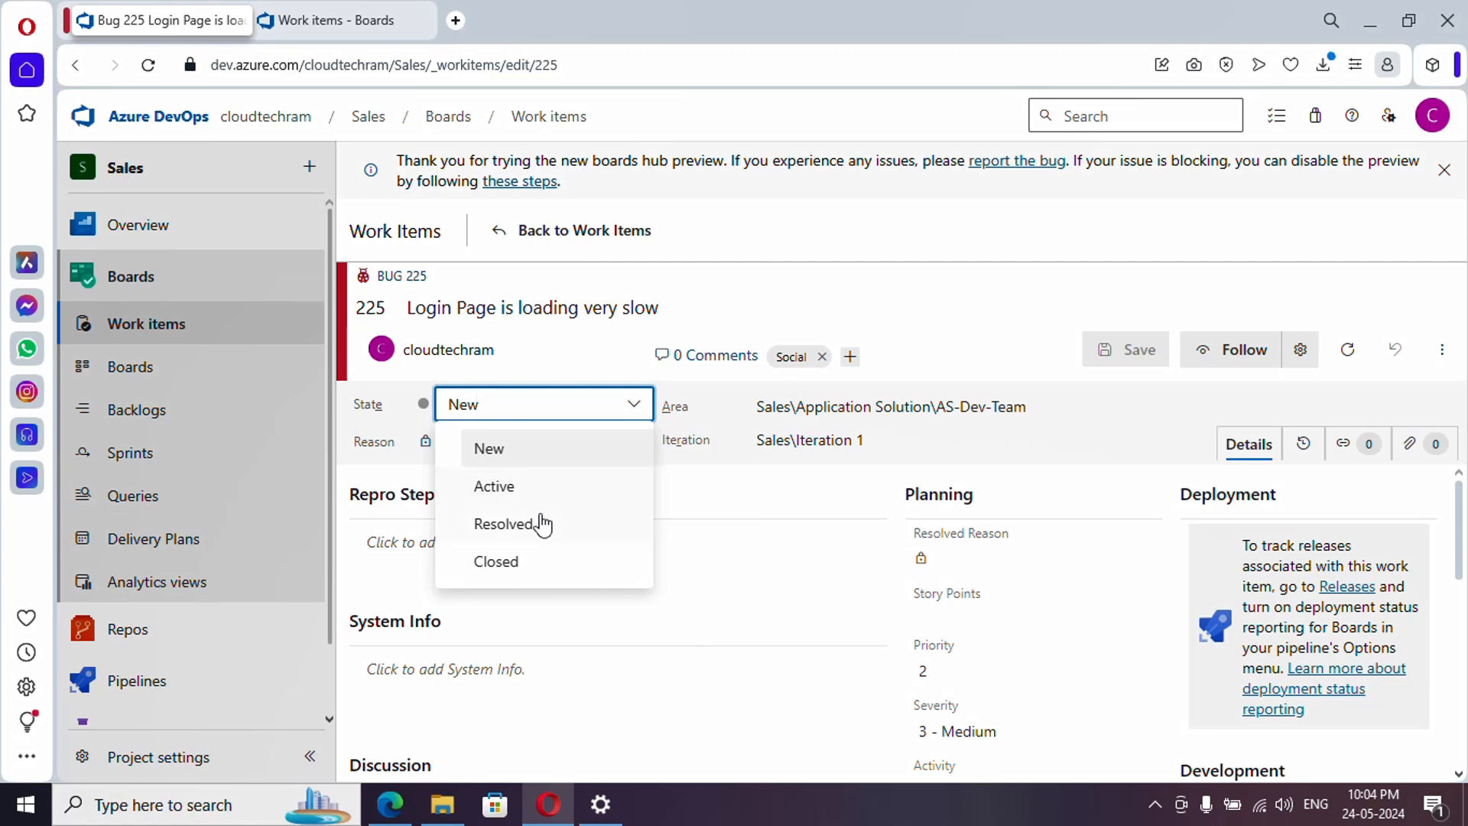
left_click(721, 317)
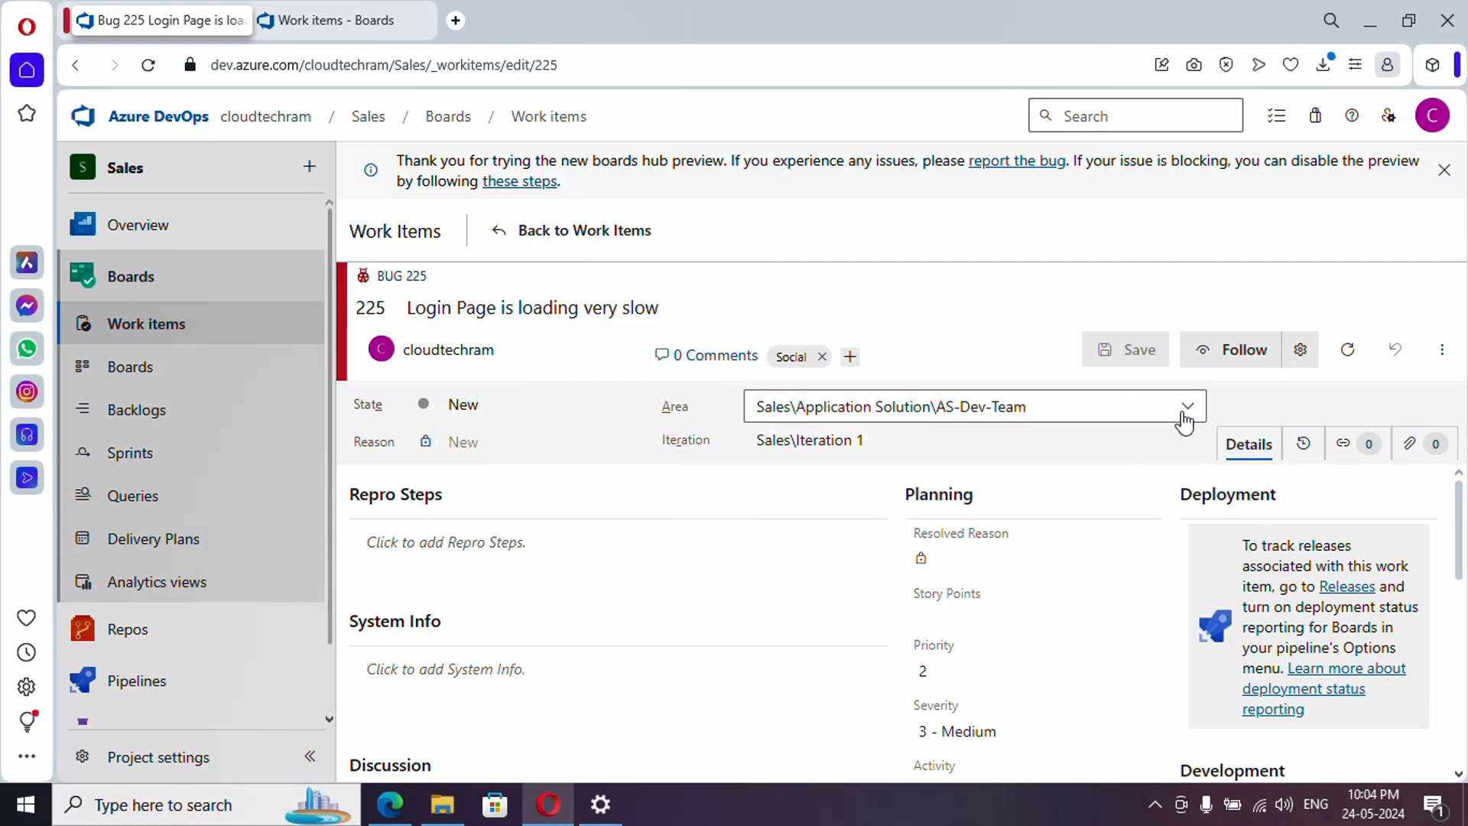
left_click(1185, 417)
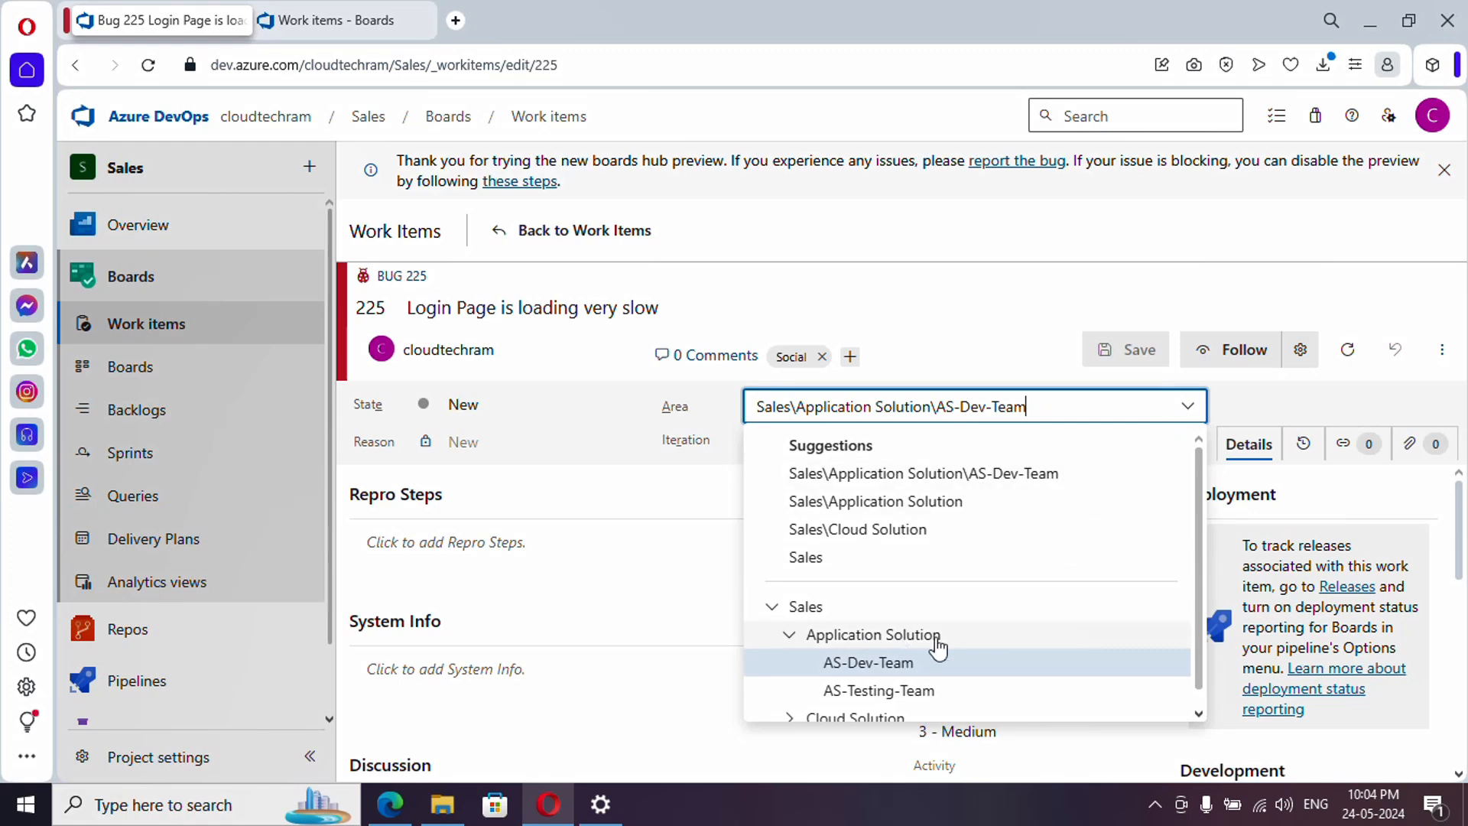
left_click(891, 665)
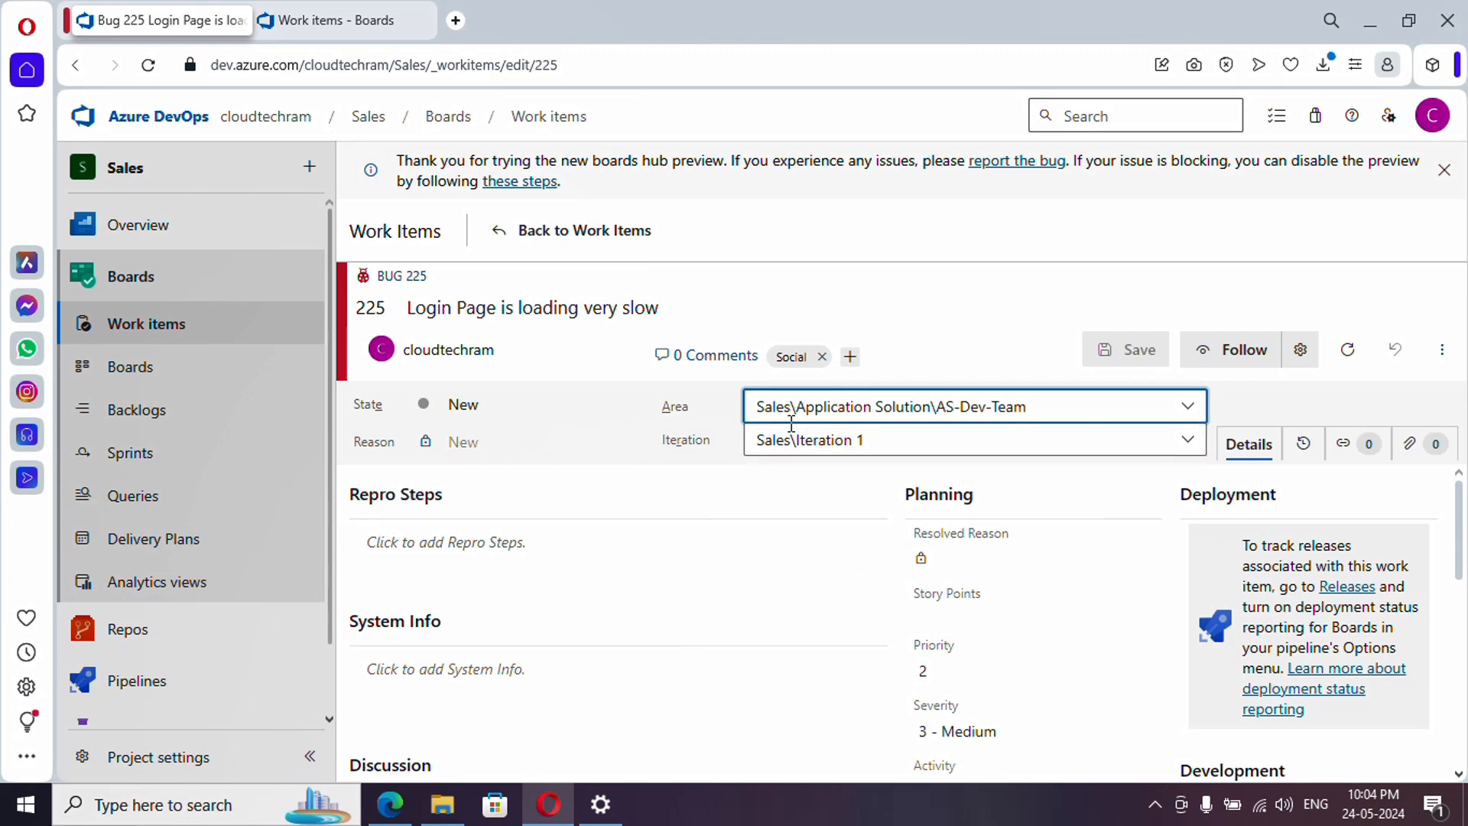
left_click(495, 552)
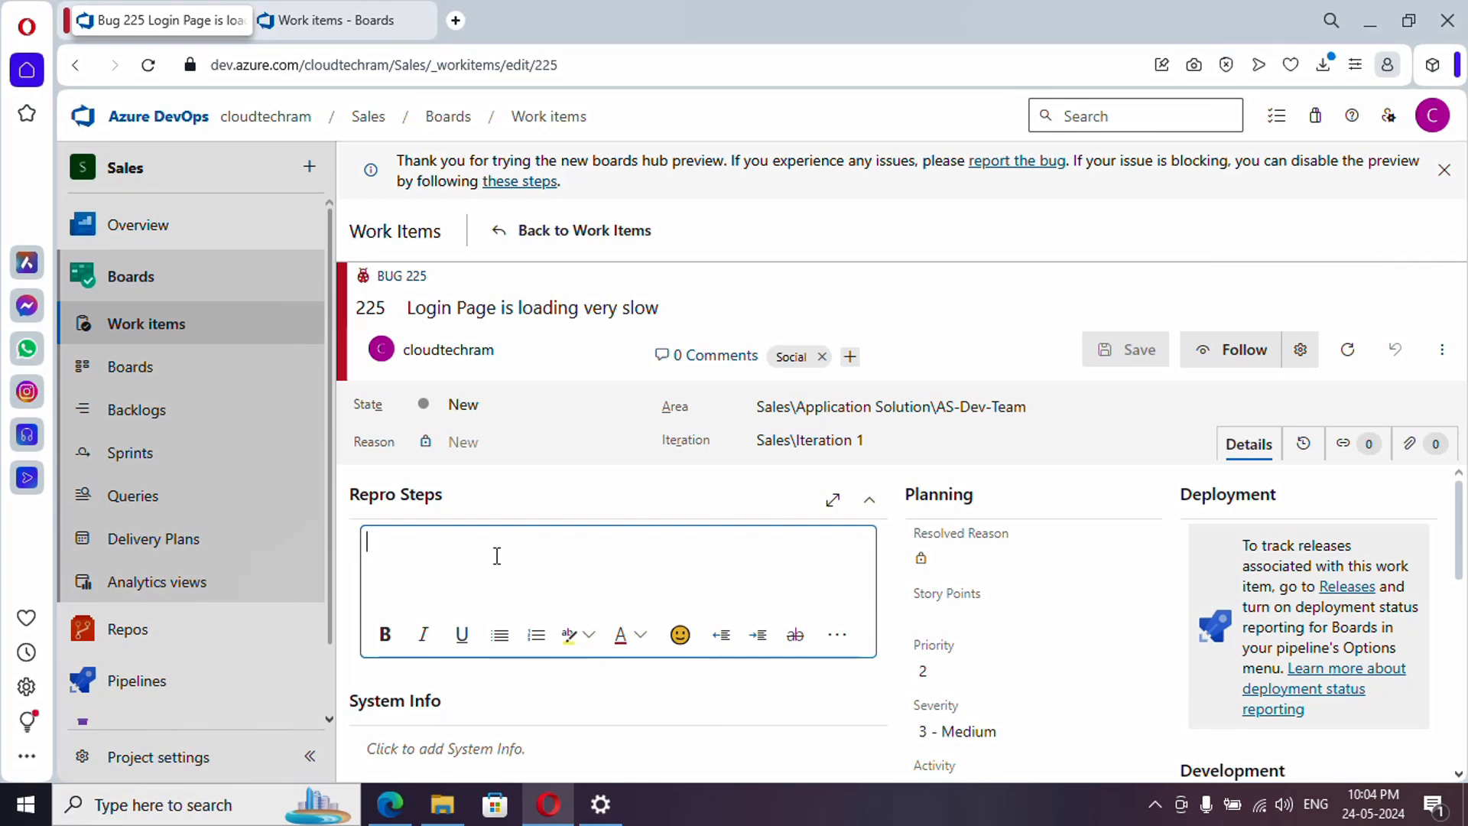
type("Step 1")
key("Return")
type("Go")
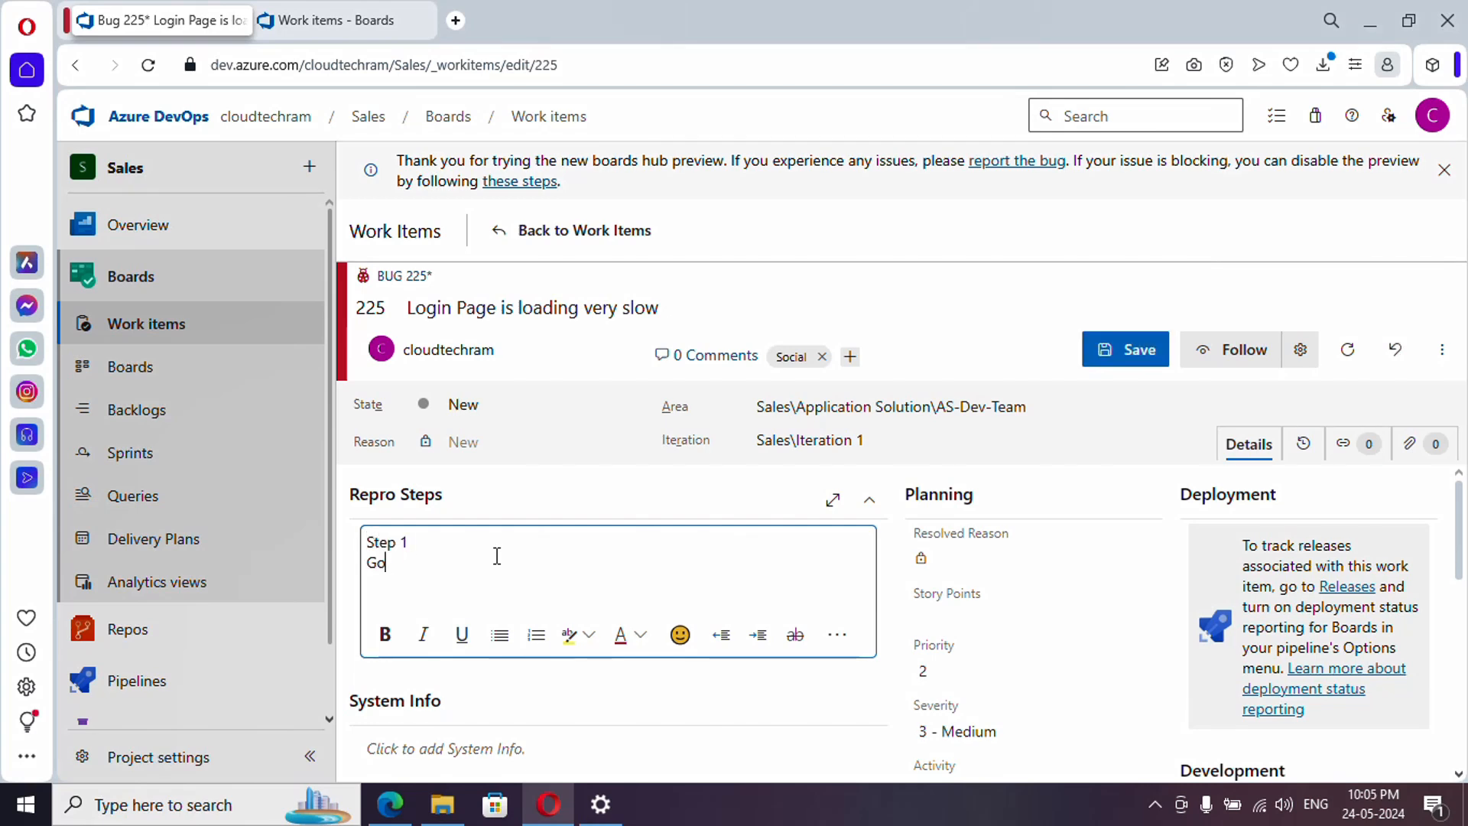
type(" to home page www.home.com")
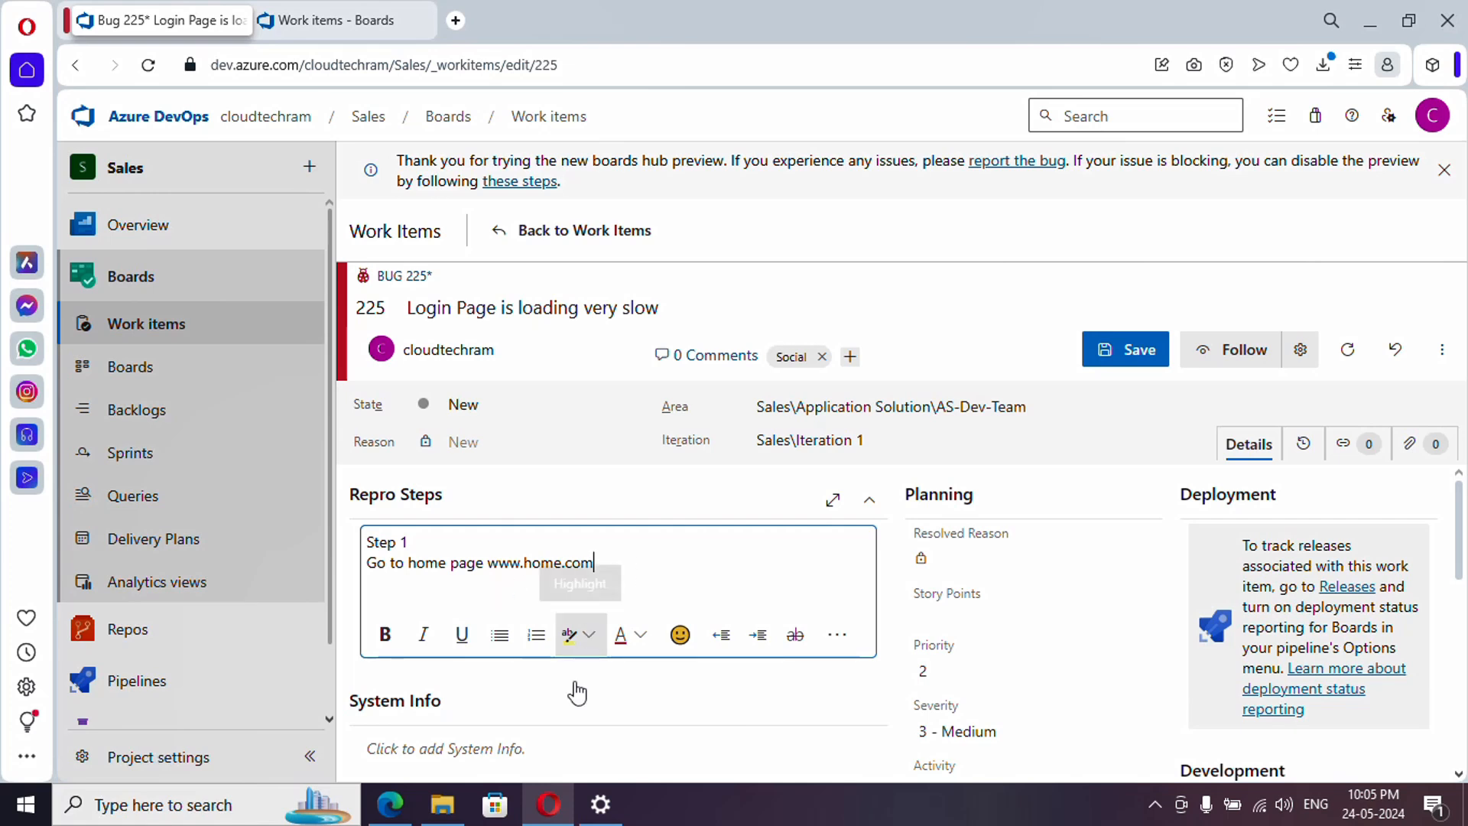
- Fill in the system info with "Browser: Chrome and edge" and, on a second line, "OS: Windows11"
left_click(518, 749)
scroll(558, 605, "down", 2)
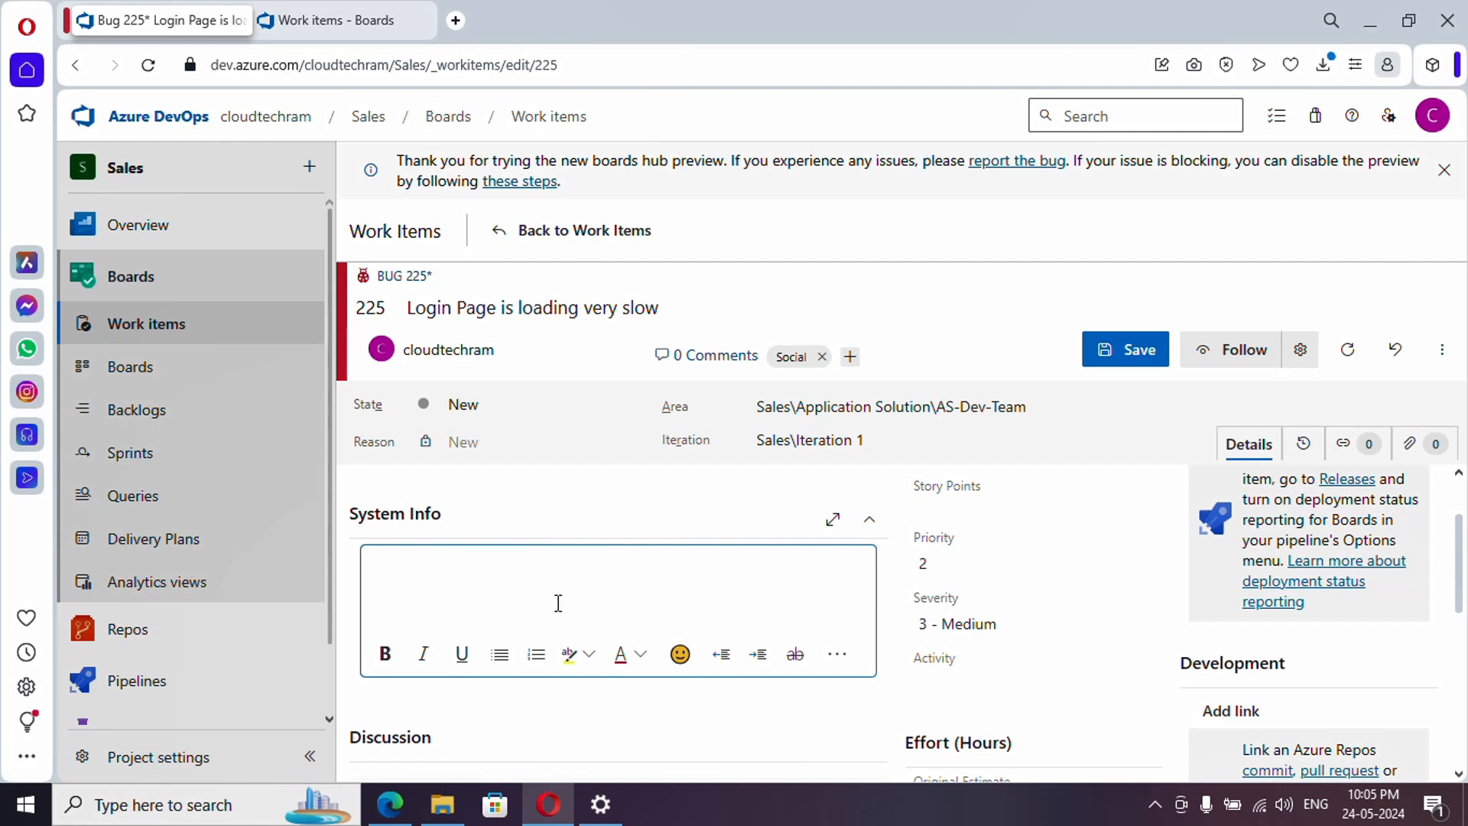
scroll(559, 603, "up", 2)
scroll(558, 604, "down", 2)
type("browser: Chrome and edge")
key("BackSpace")
type("B")
key("ctrl+Right")
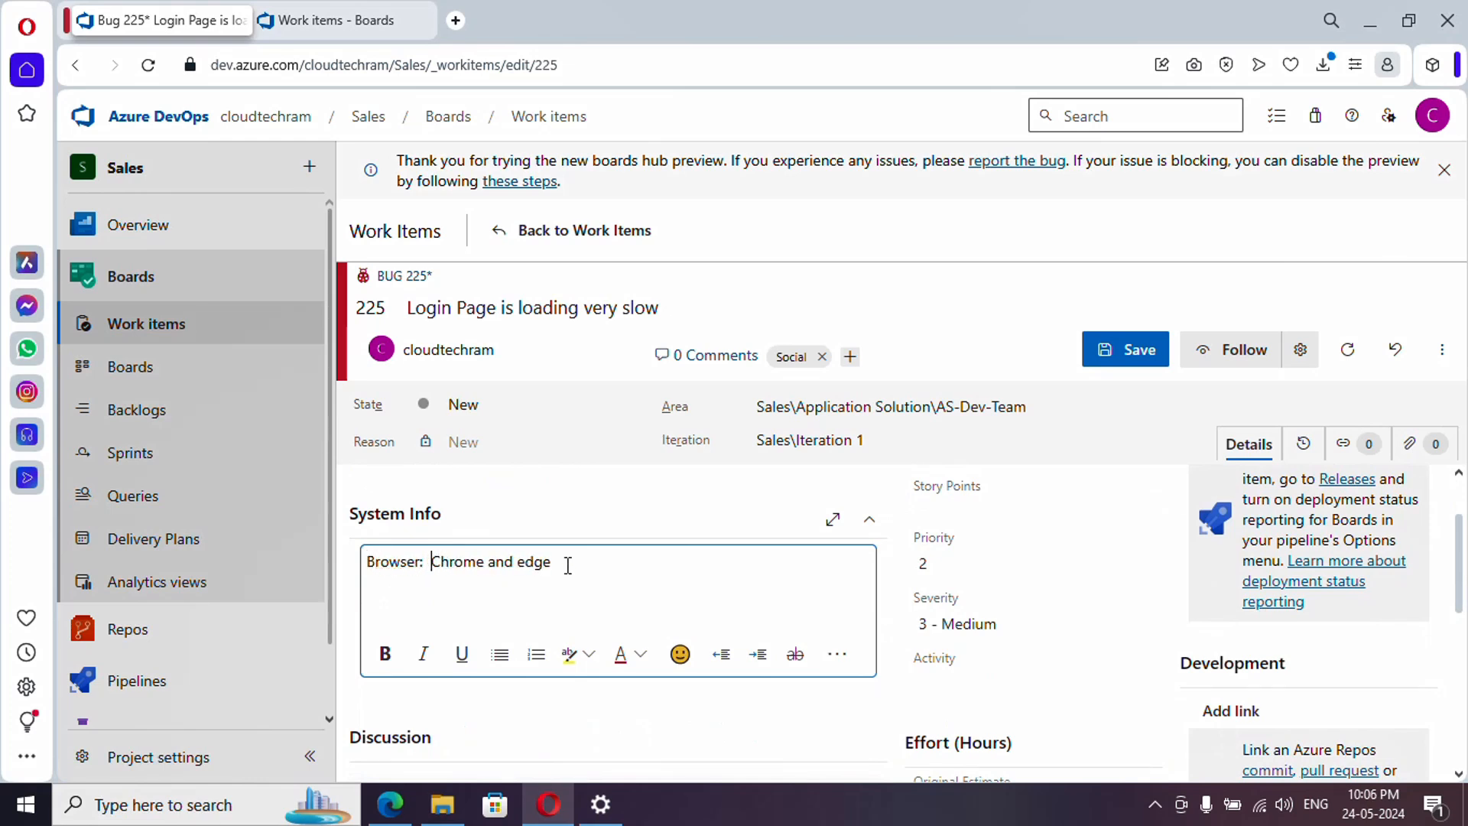
left_click(568, 564)
key("Return")
type("OS: Windows11")
- Look at the comment editor in the bug's Discussion section and return to the planning details
scroll(568, 564, "down", 2)
scroll(515, 748, "down", 2)
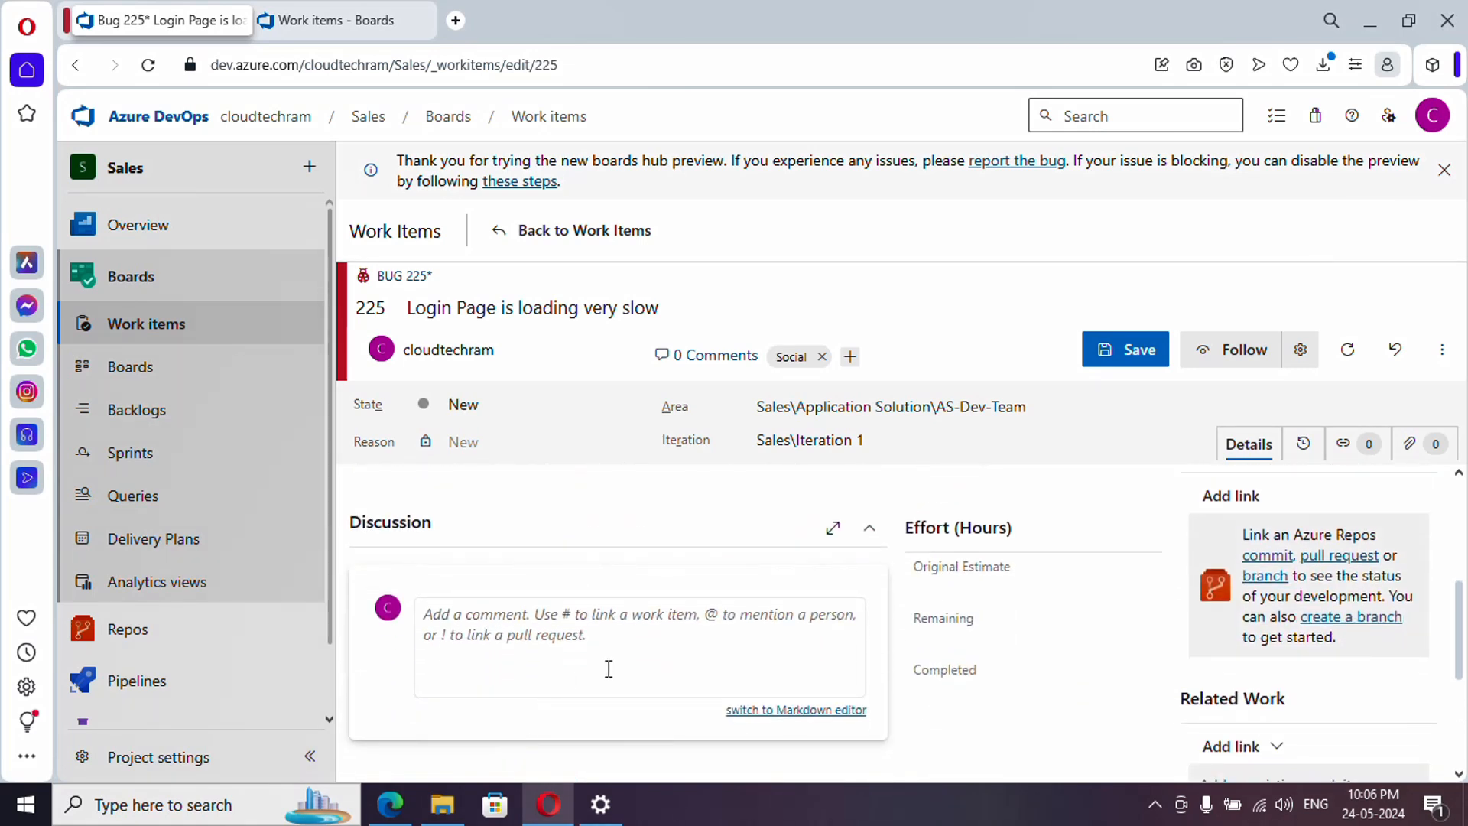
left_click(548, 640)
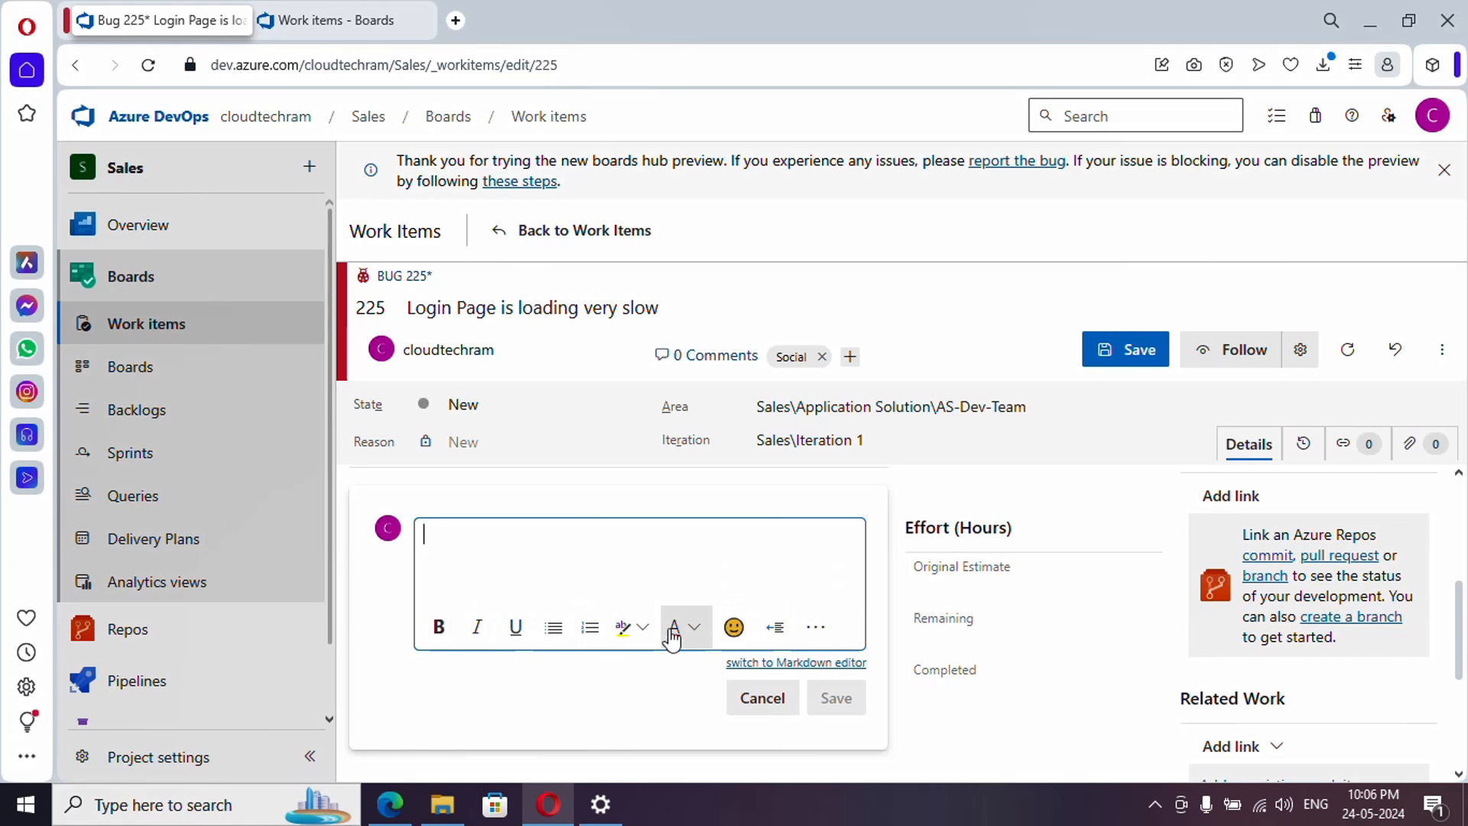
scroll(879, 636, "up", 2)
scroll(884, 638, "up", 2)
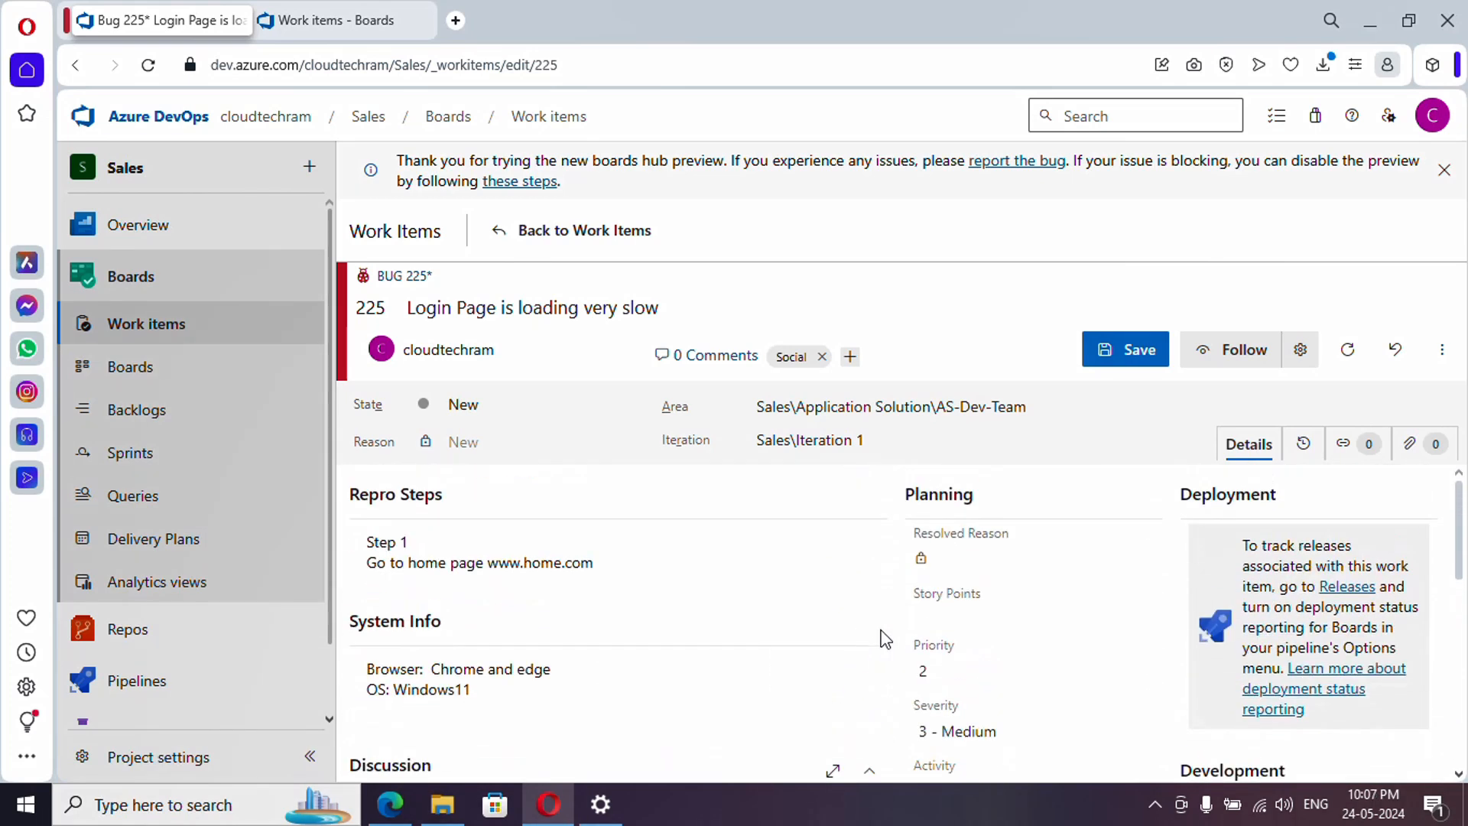
- Set the bug's story points to 1 and its priority to 1
left_click(1023, 618)
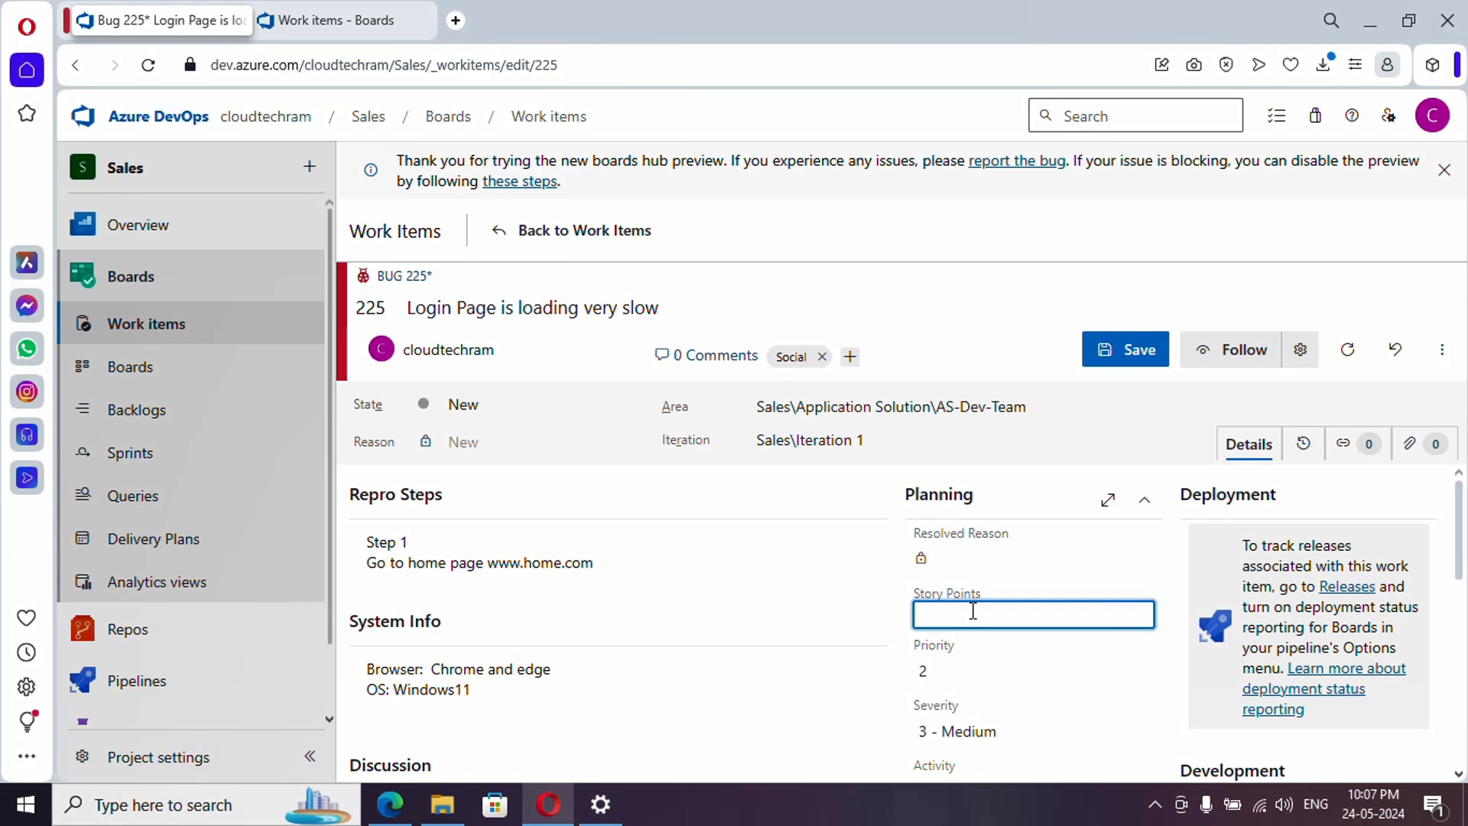
type("5")
key("BackSpace")
left_click(988, 675)
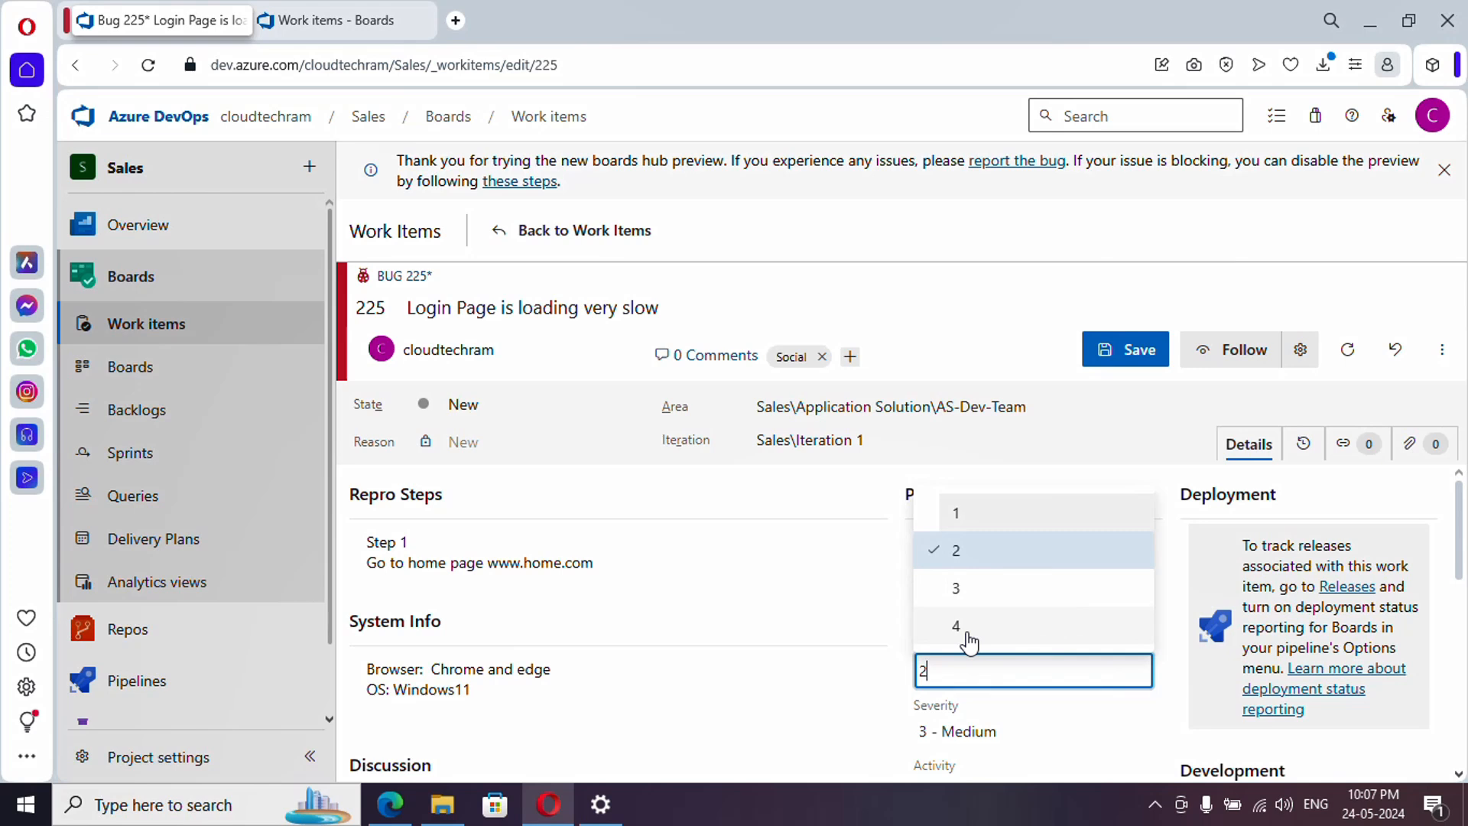
scroll(969, 643, "down", 2)
left_click(987, 607)
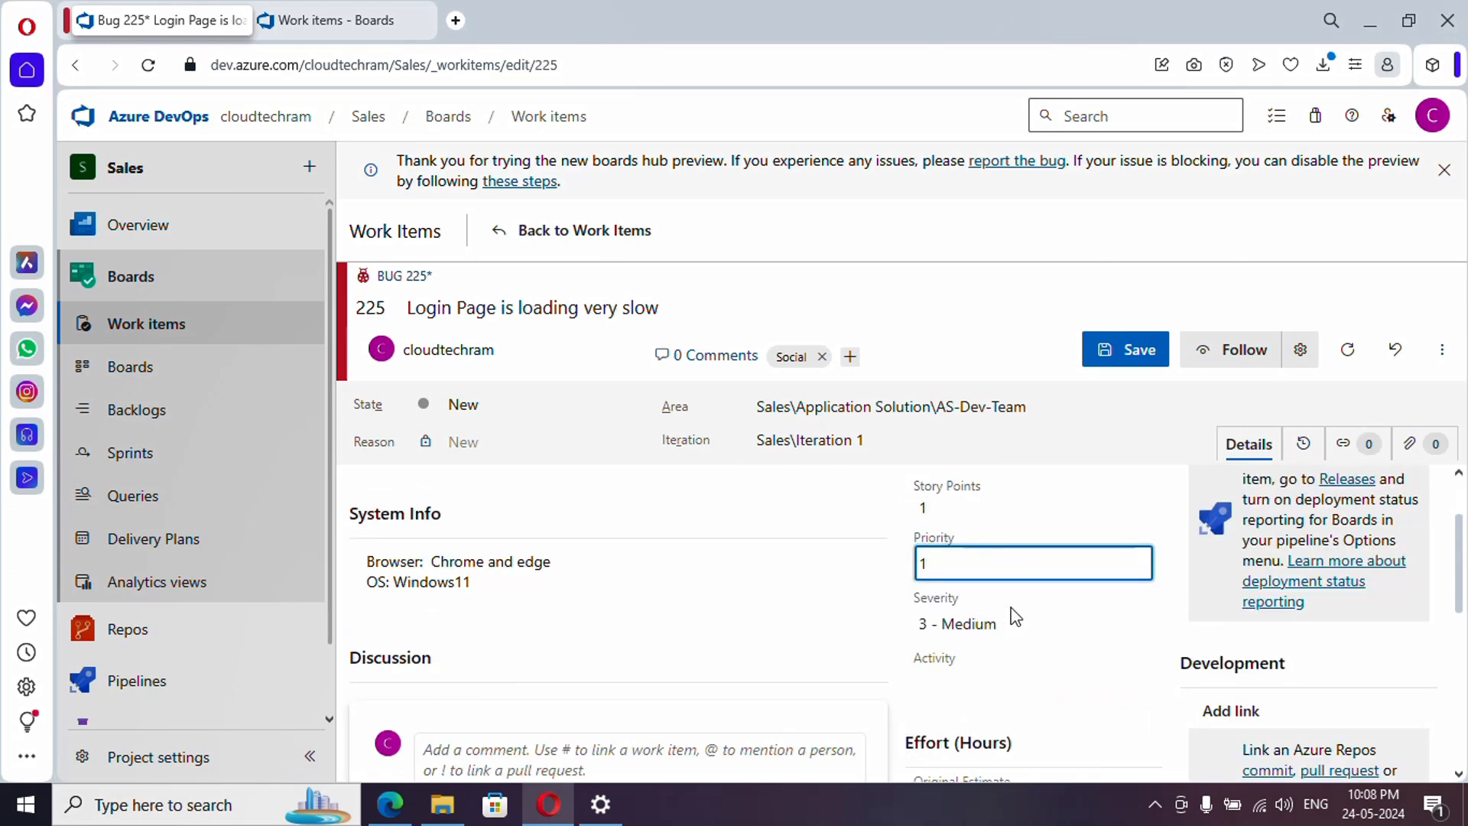
- Set the bug's severity to 1 - Critical and its priority to 2
left_click(1131, 628)
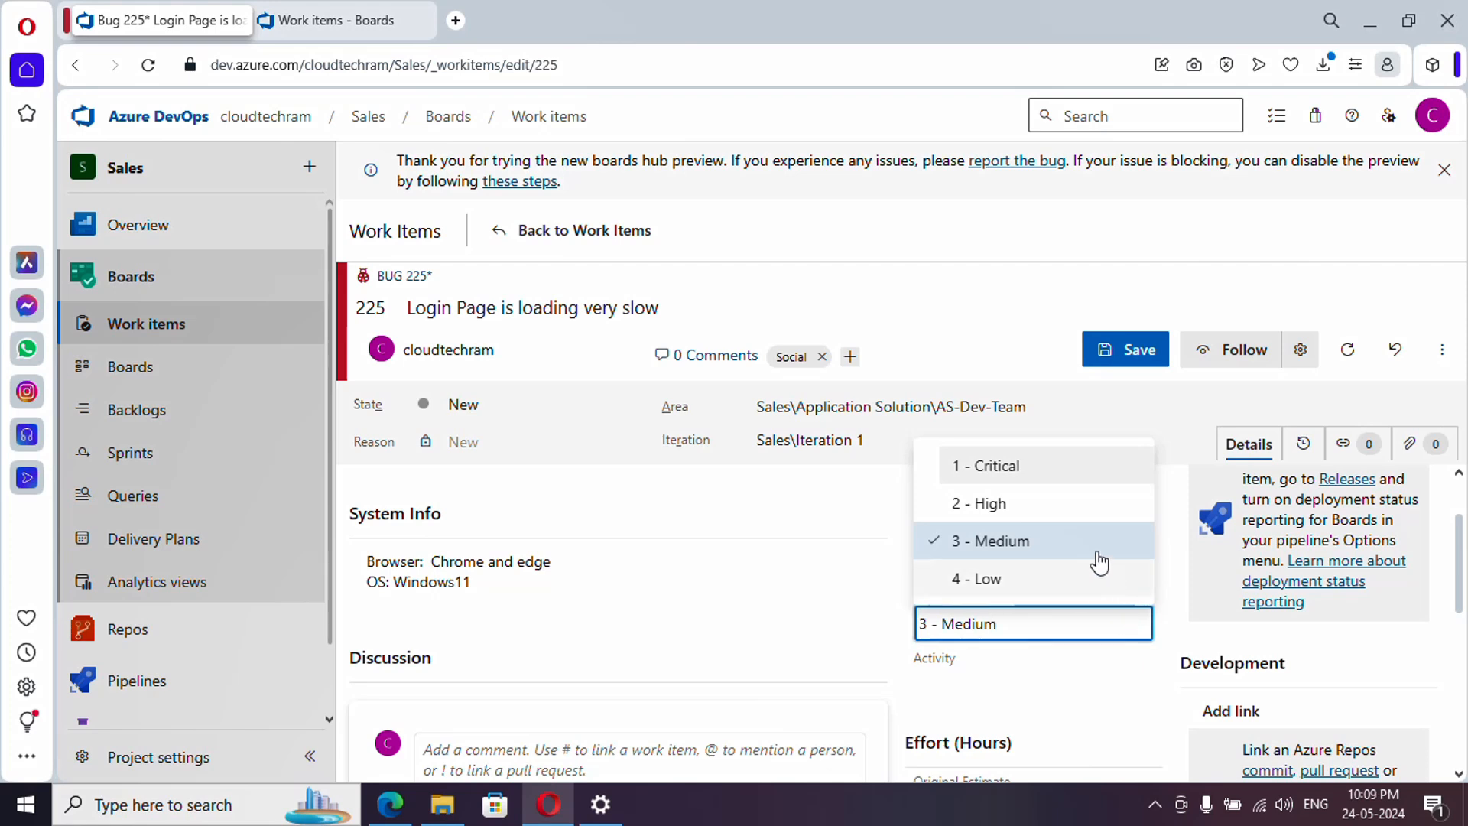
left_click(1019, 470)
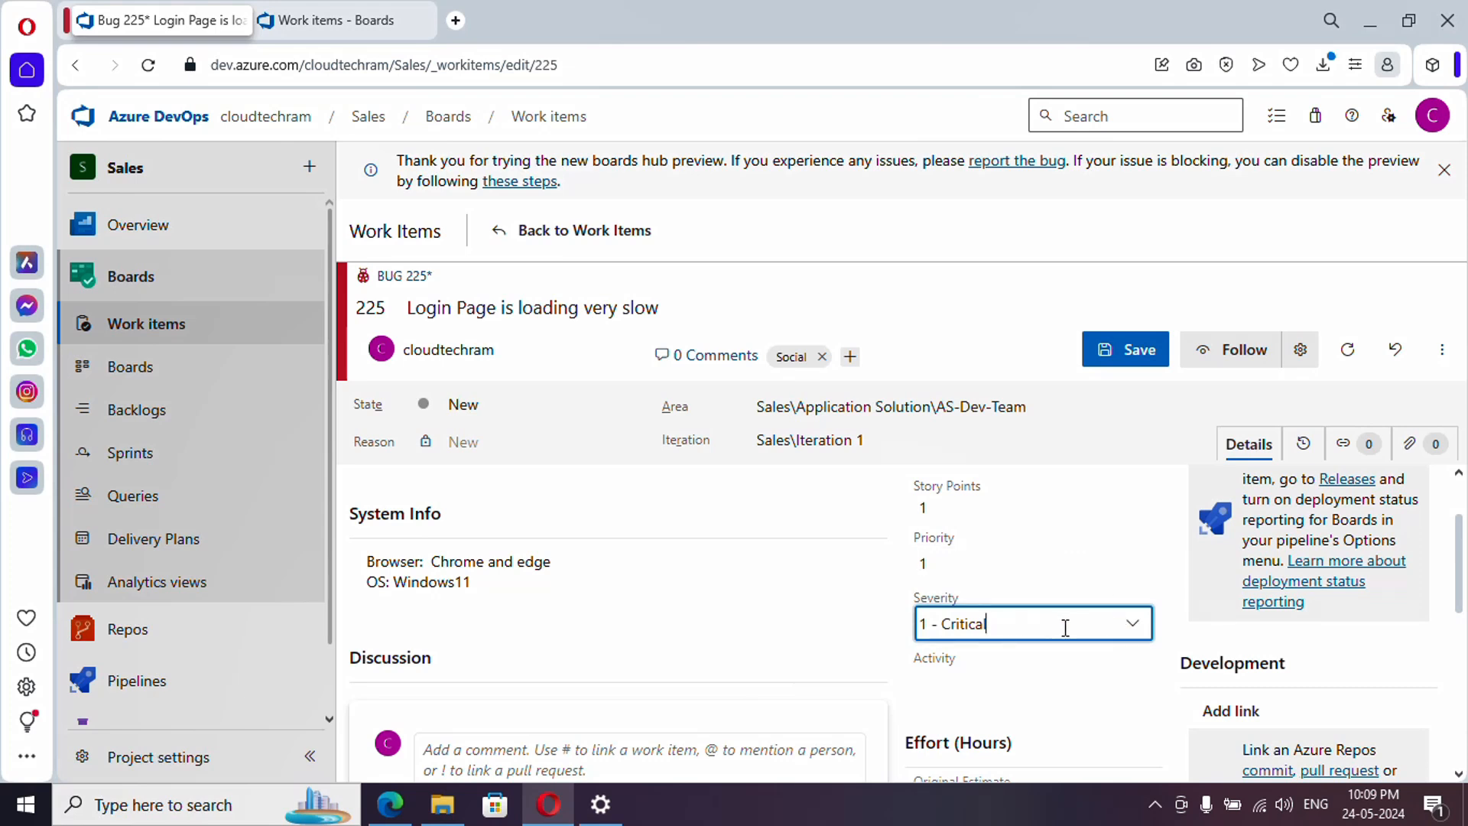
left_click(1132, 567)
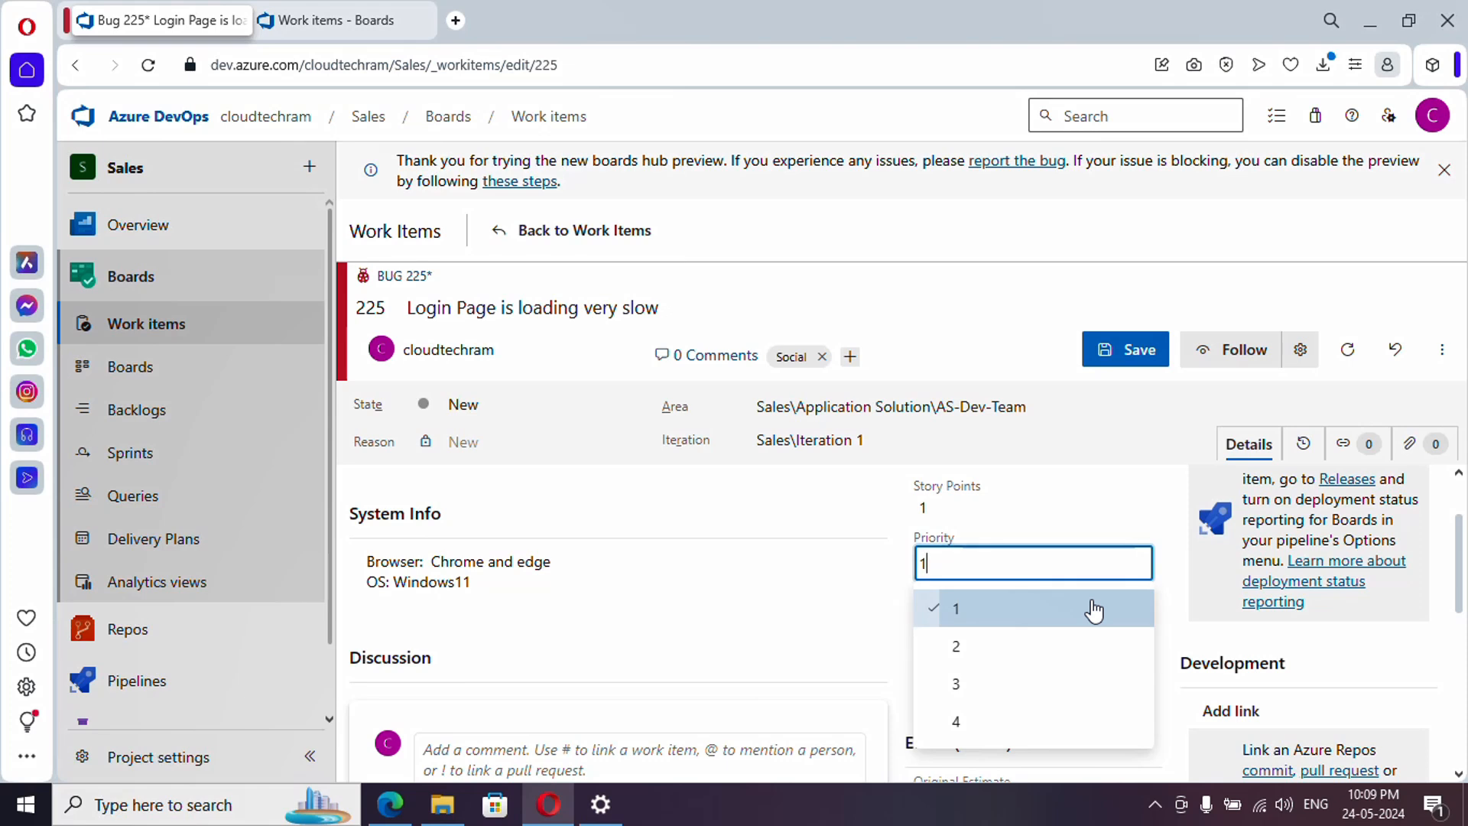
left_click(991, 653)
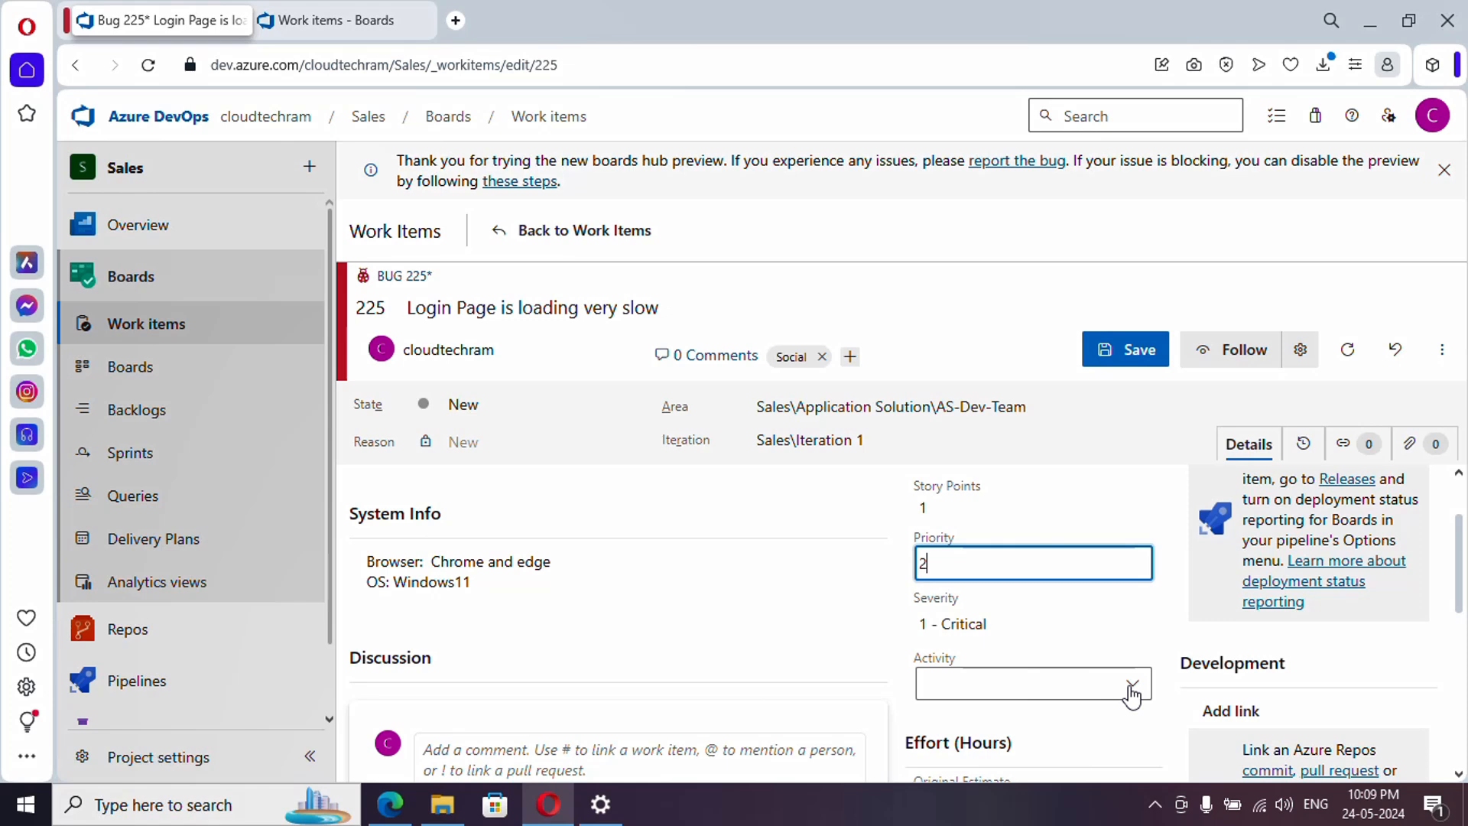
- Set the bug's planning activity to Development
left_click(1132, 696)
left_click(1132, 696)
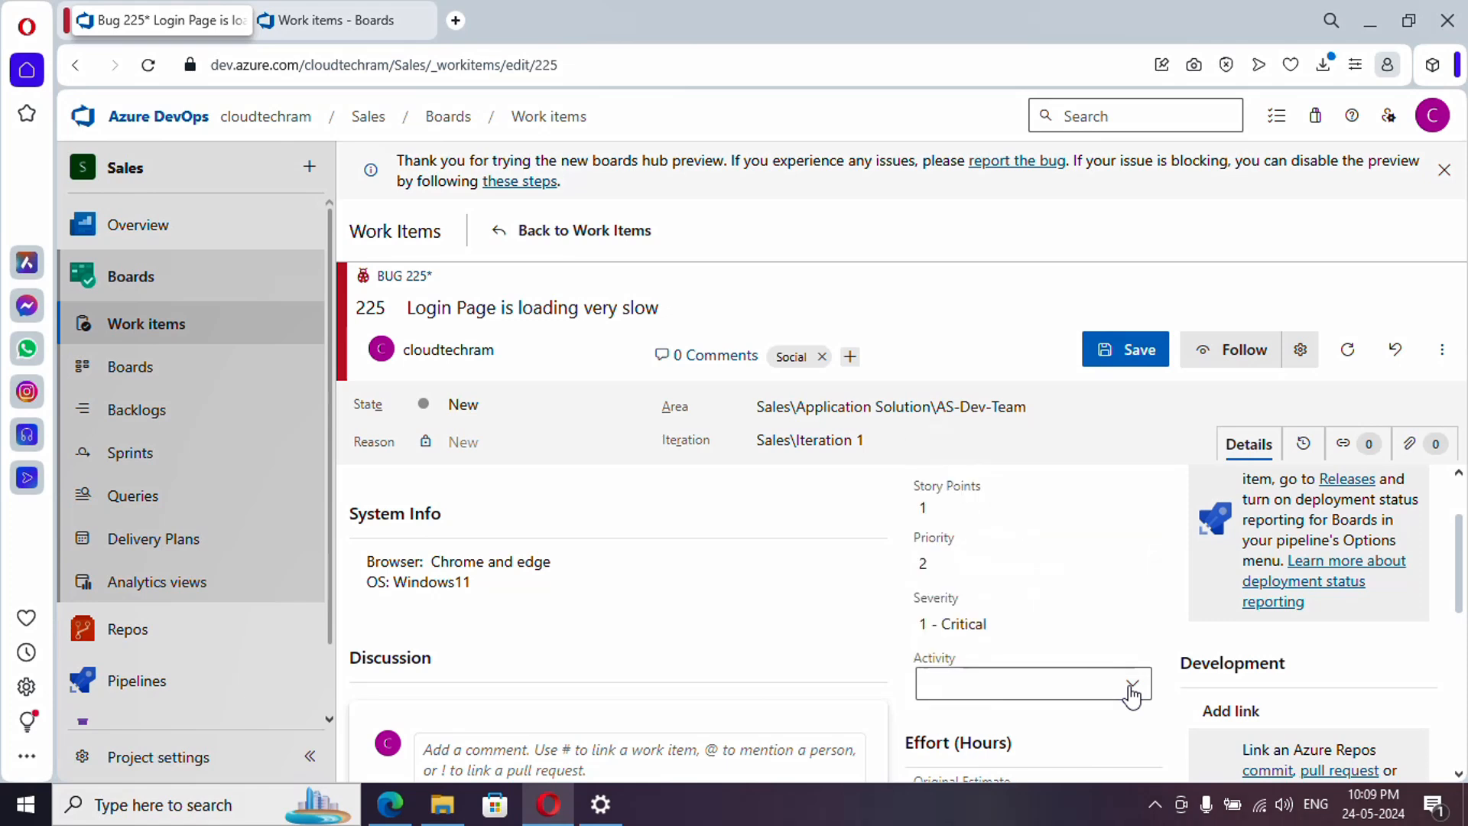
left_click(1133, 696)
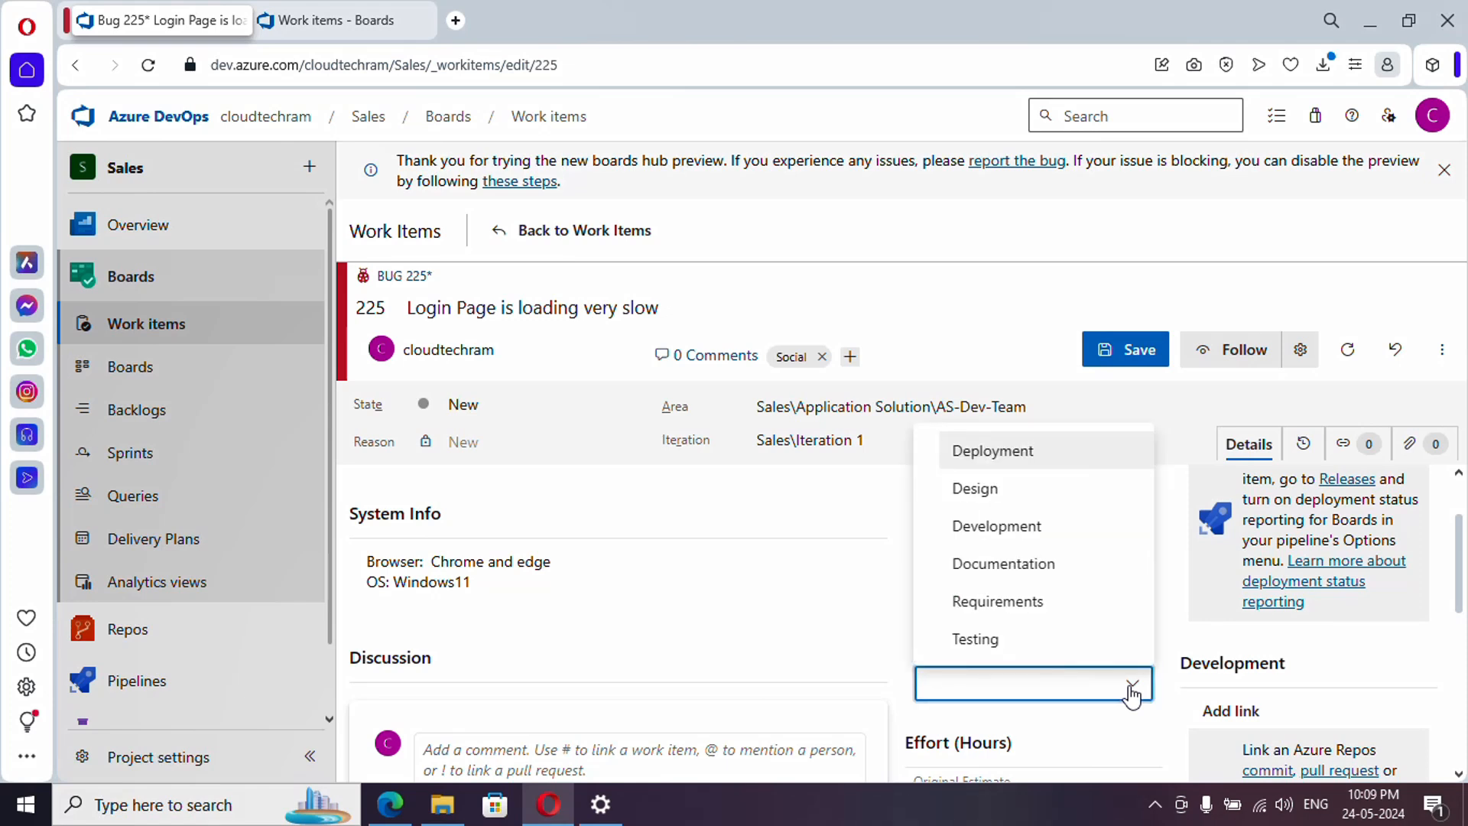
left_click(1032, 539)
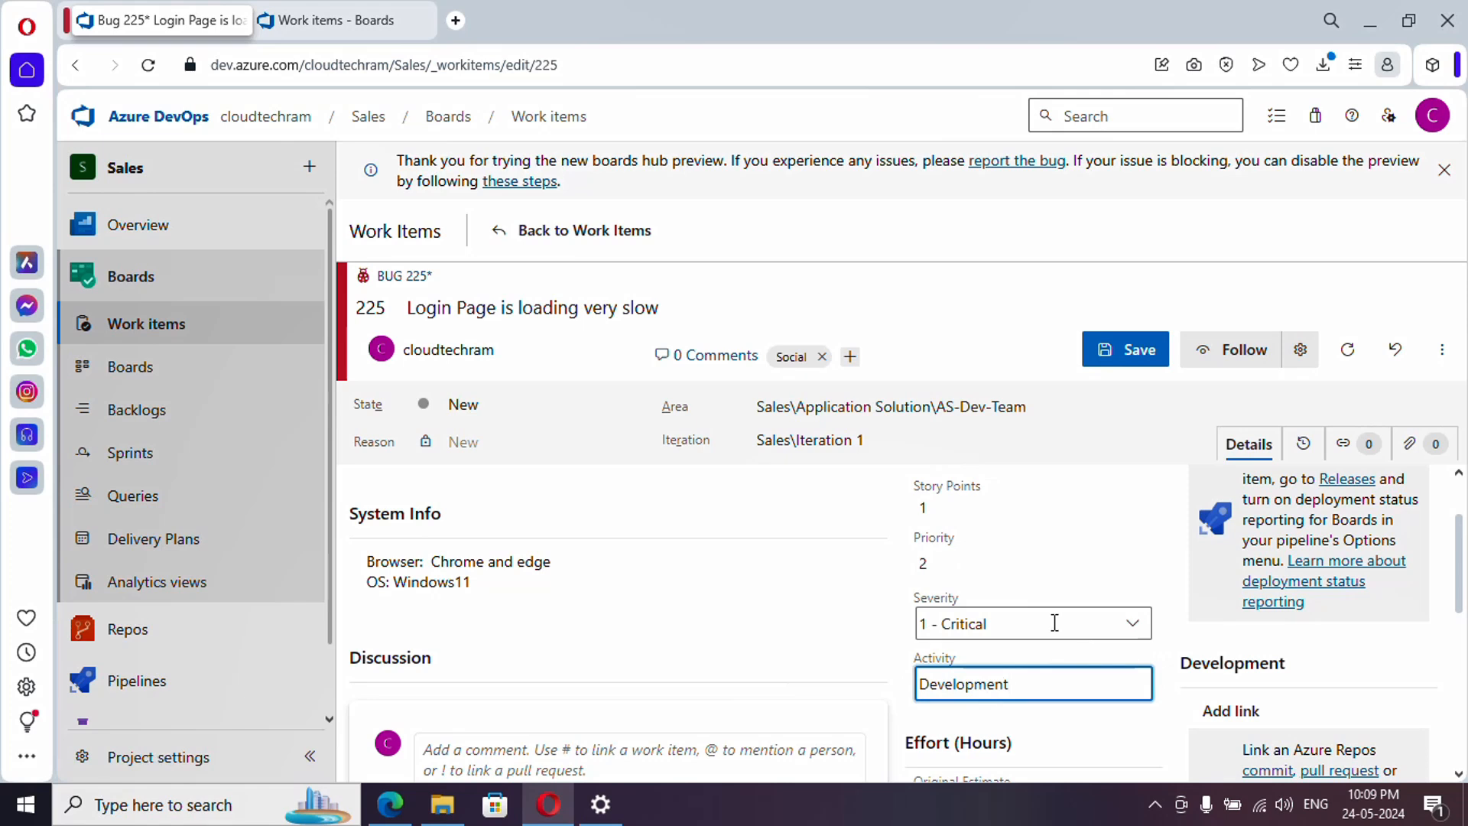
- Enter the bug's effort hours: original estimate 16, remaining 16 and completed 4
scroll(1053, 619, "down", 1)
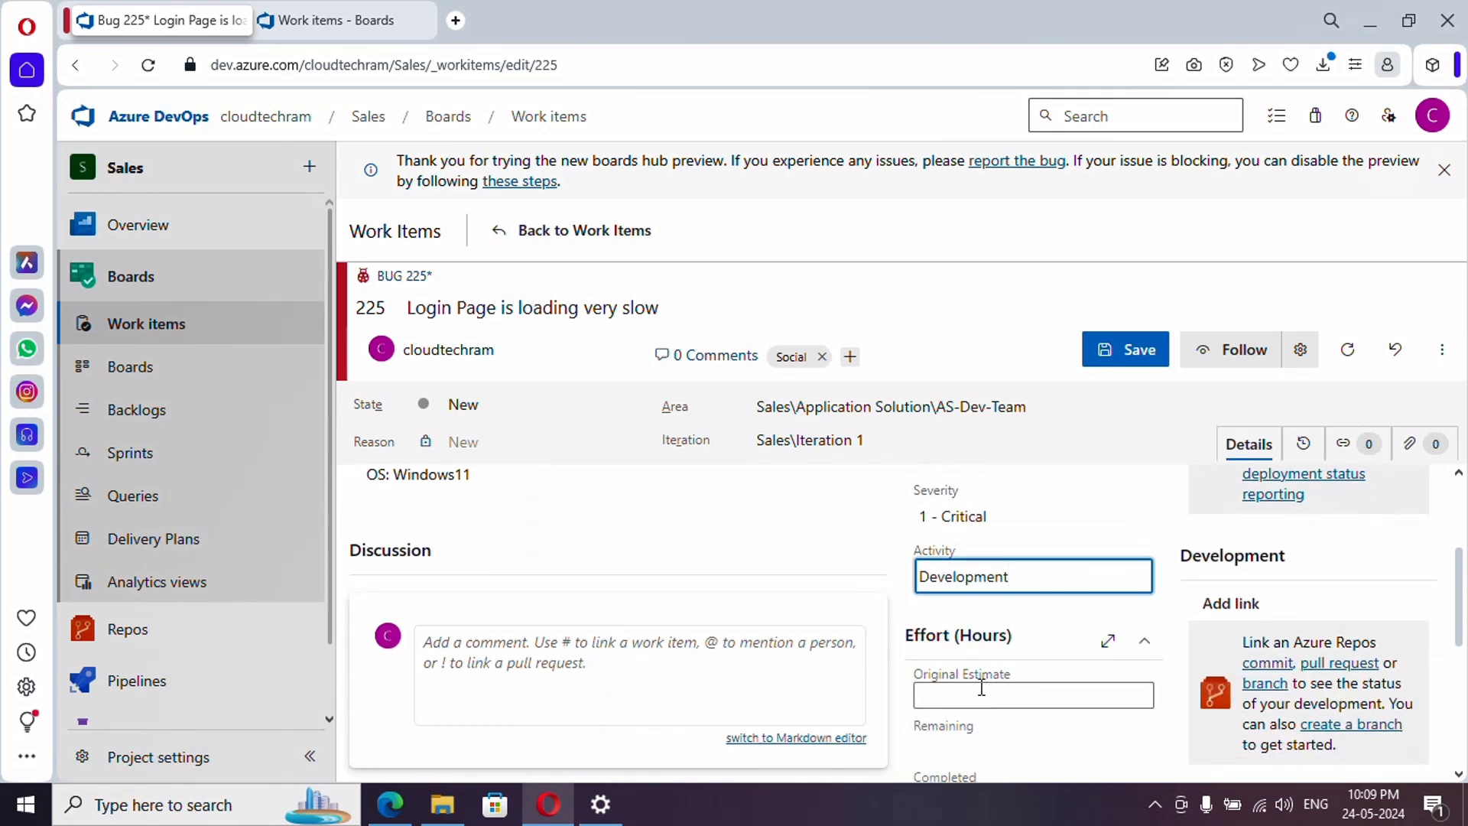
scroll(975, 688, "down", 1)
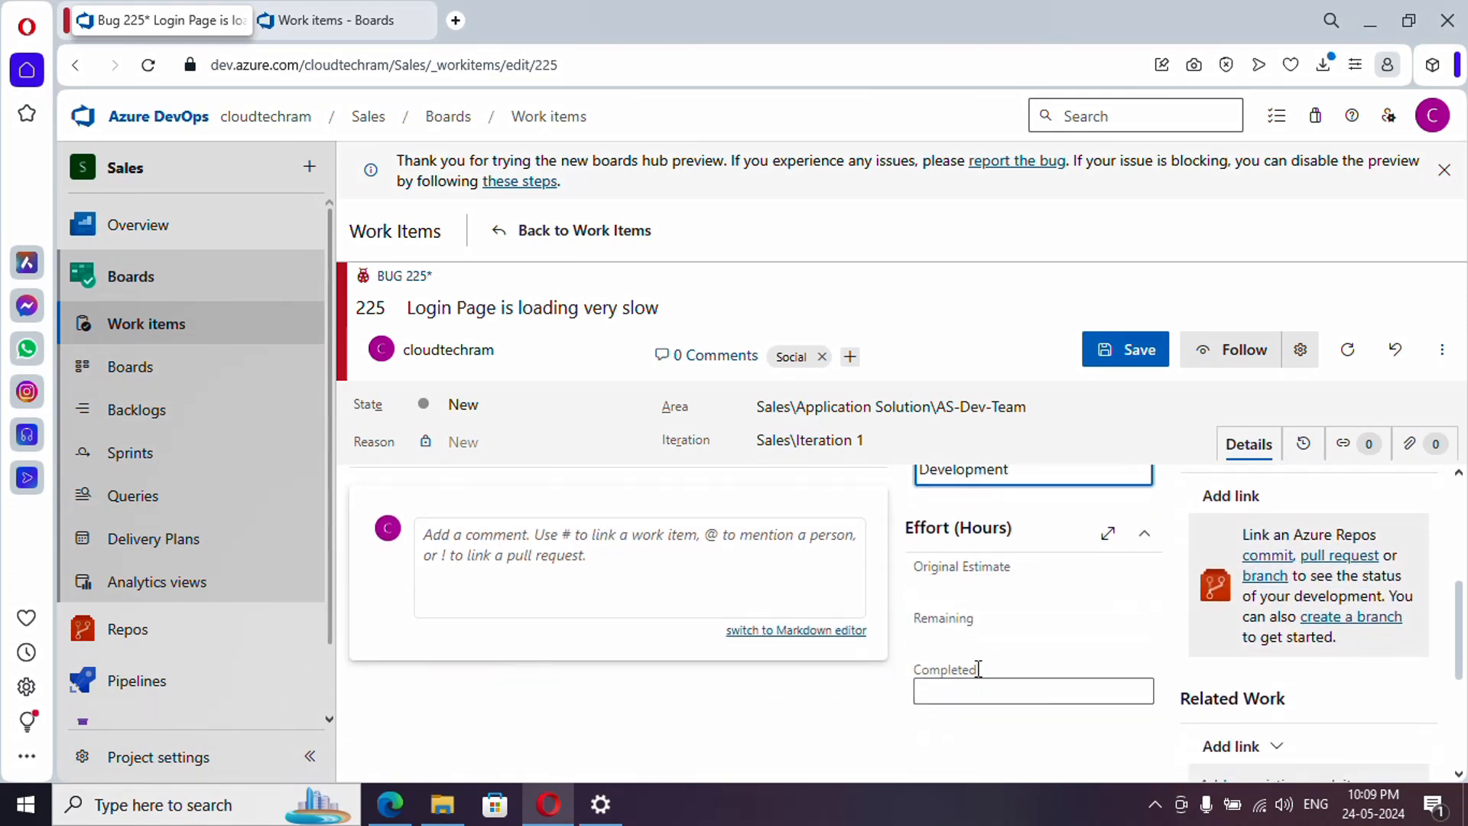
left_click(962, 589)
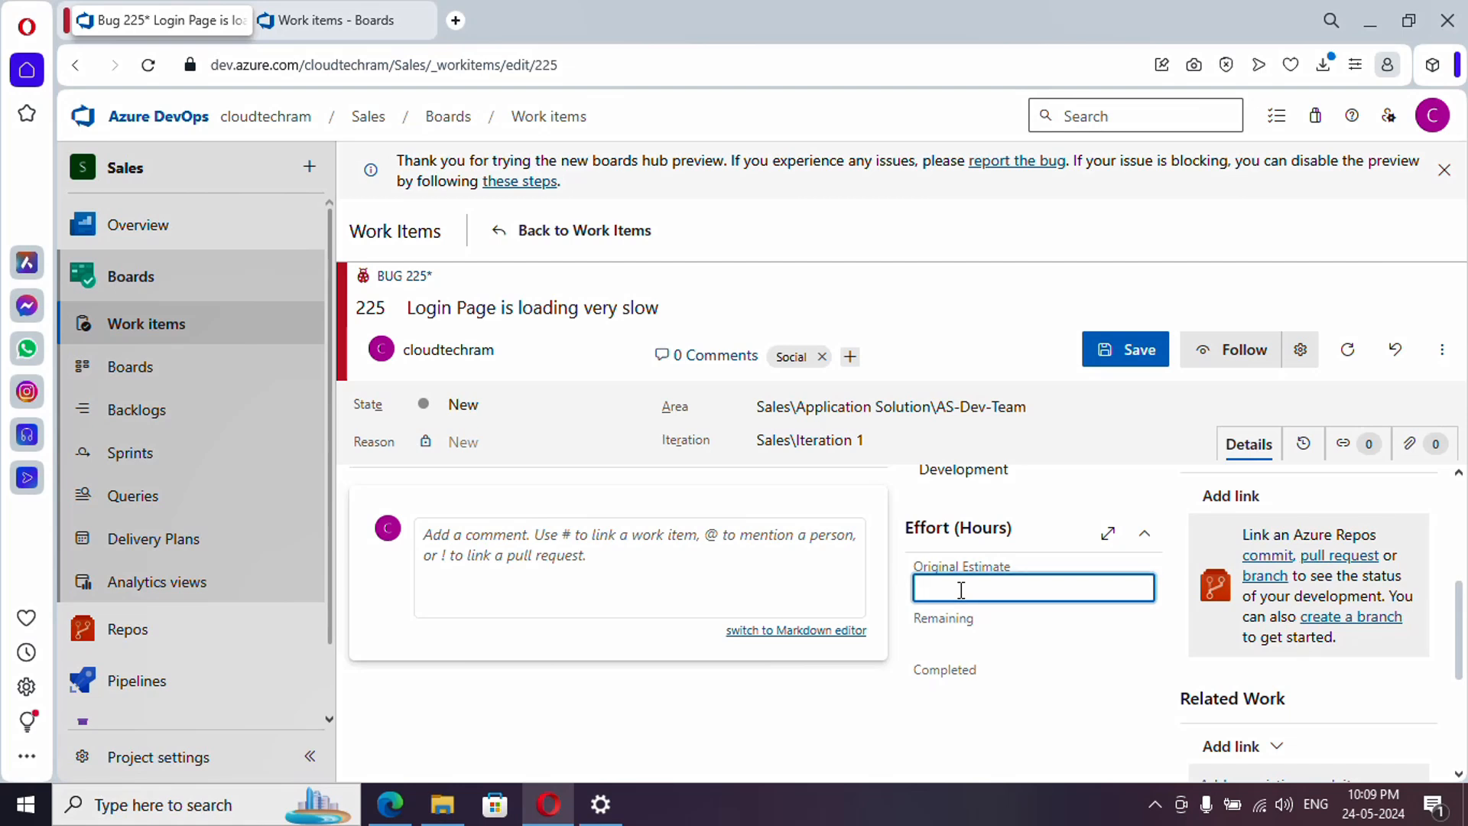
type("16")
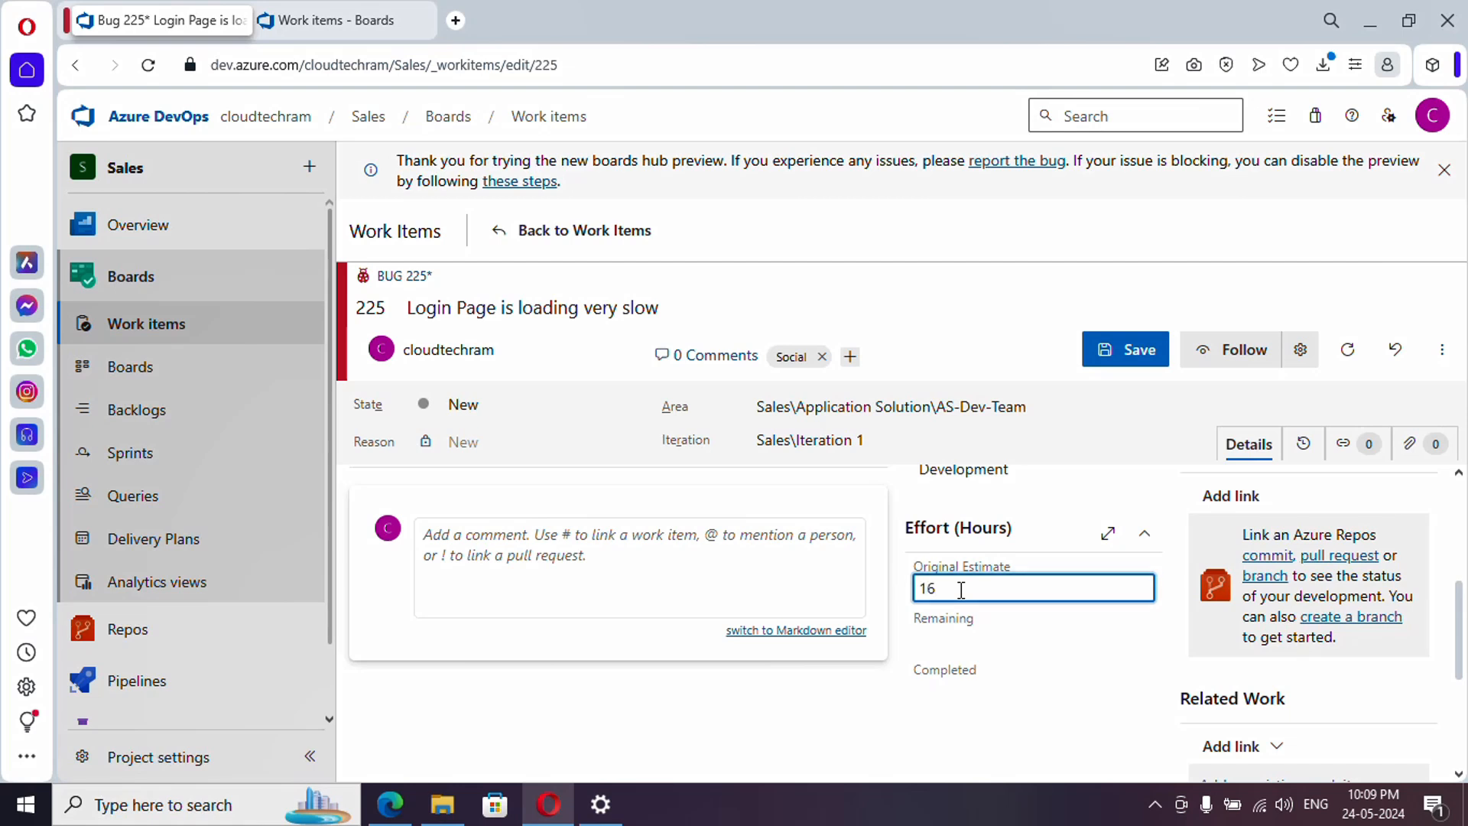
left_click(963, 641)
type("16")
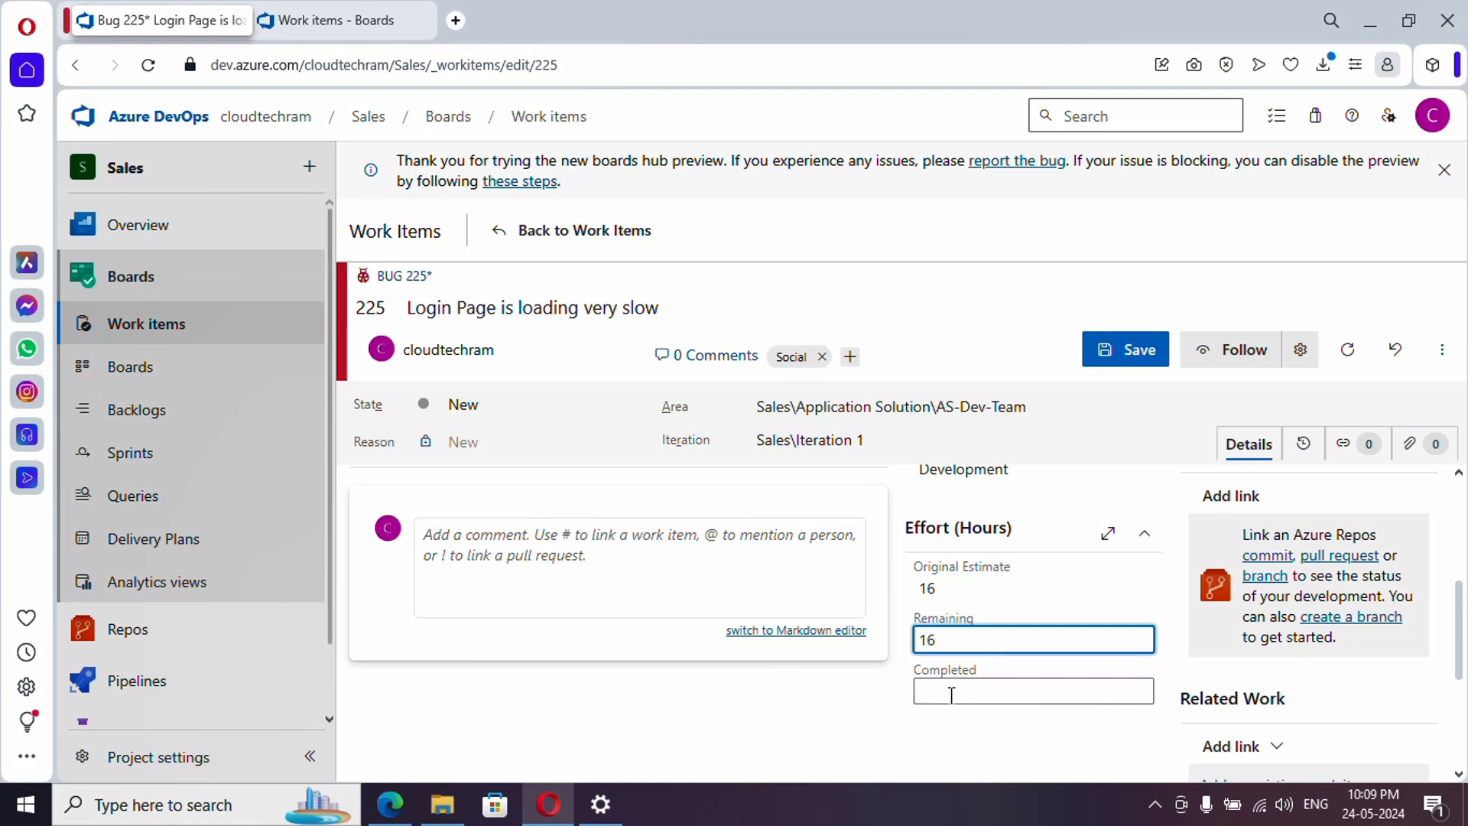
key("shift+Left")
key("shift+Left")
left_click(932, 693)
type("4")
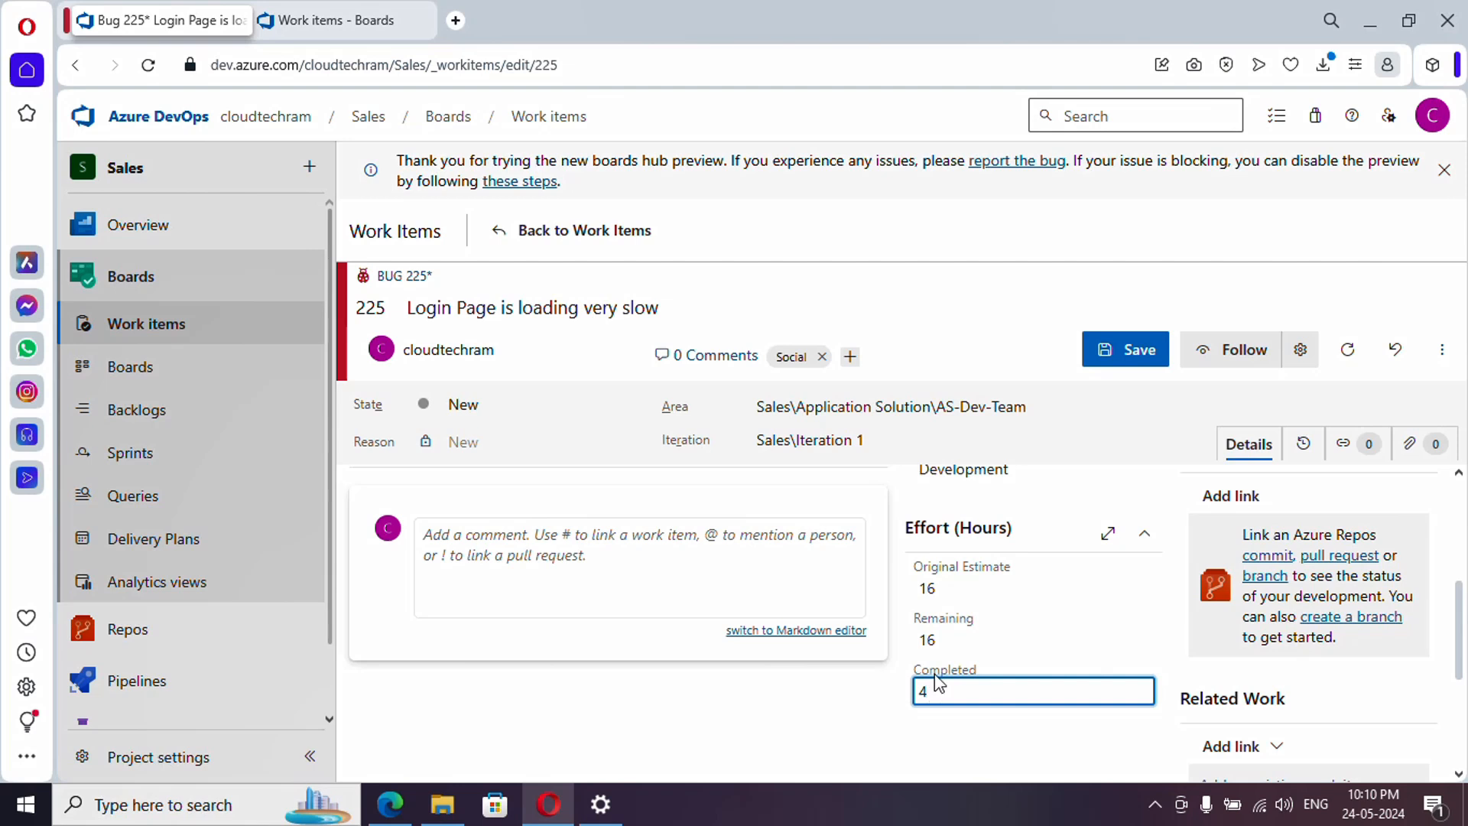
- Set the bug's remaining effort to 12 hours and save the work item
left_click(923, 640)
double_click(922, 639)
type("12")
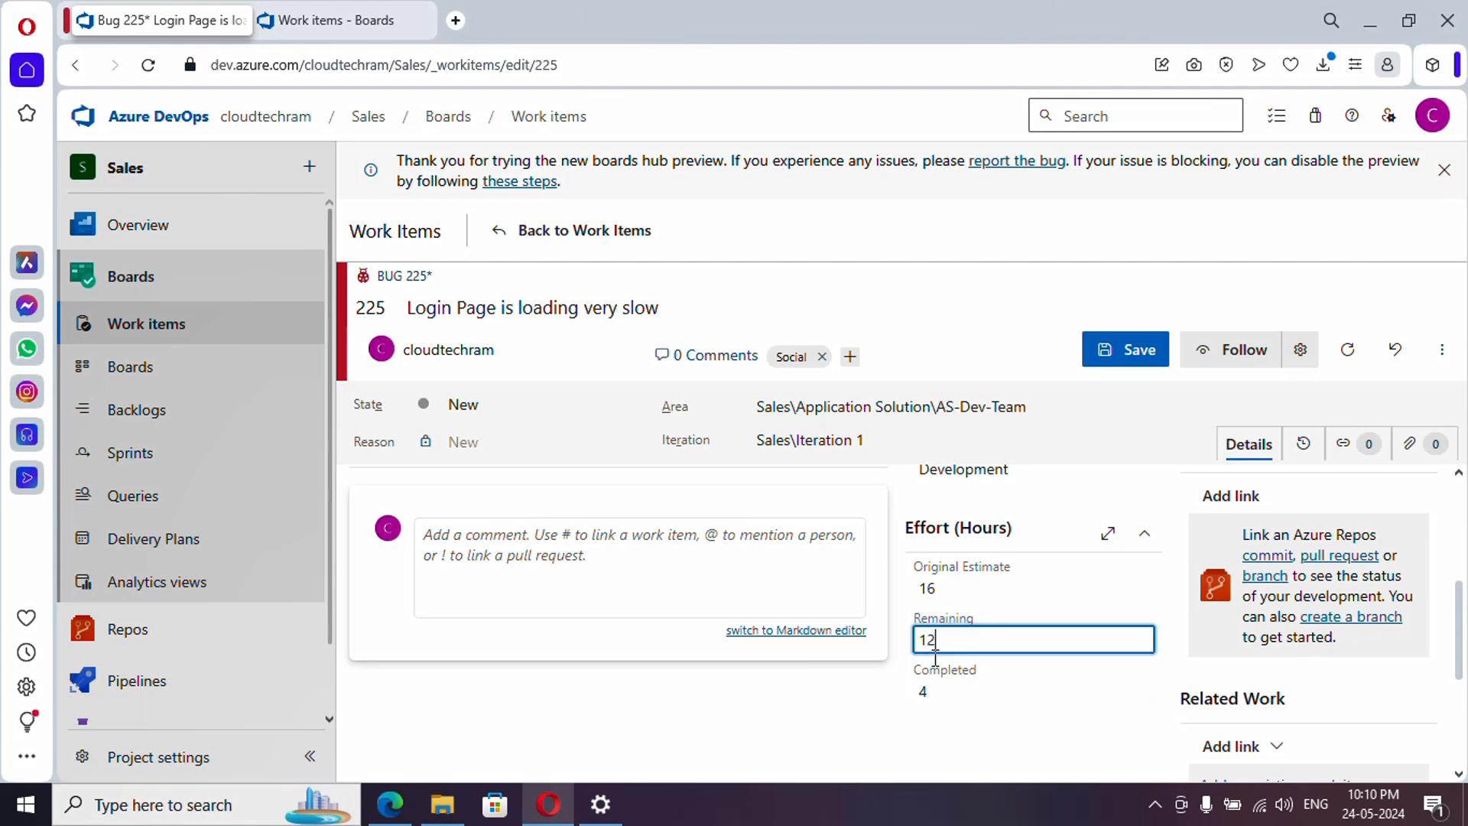
left_click(976, 758)
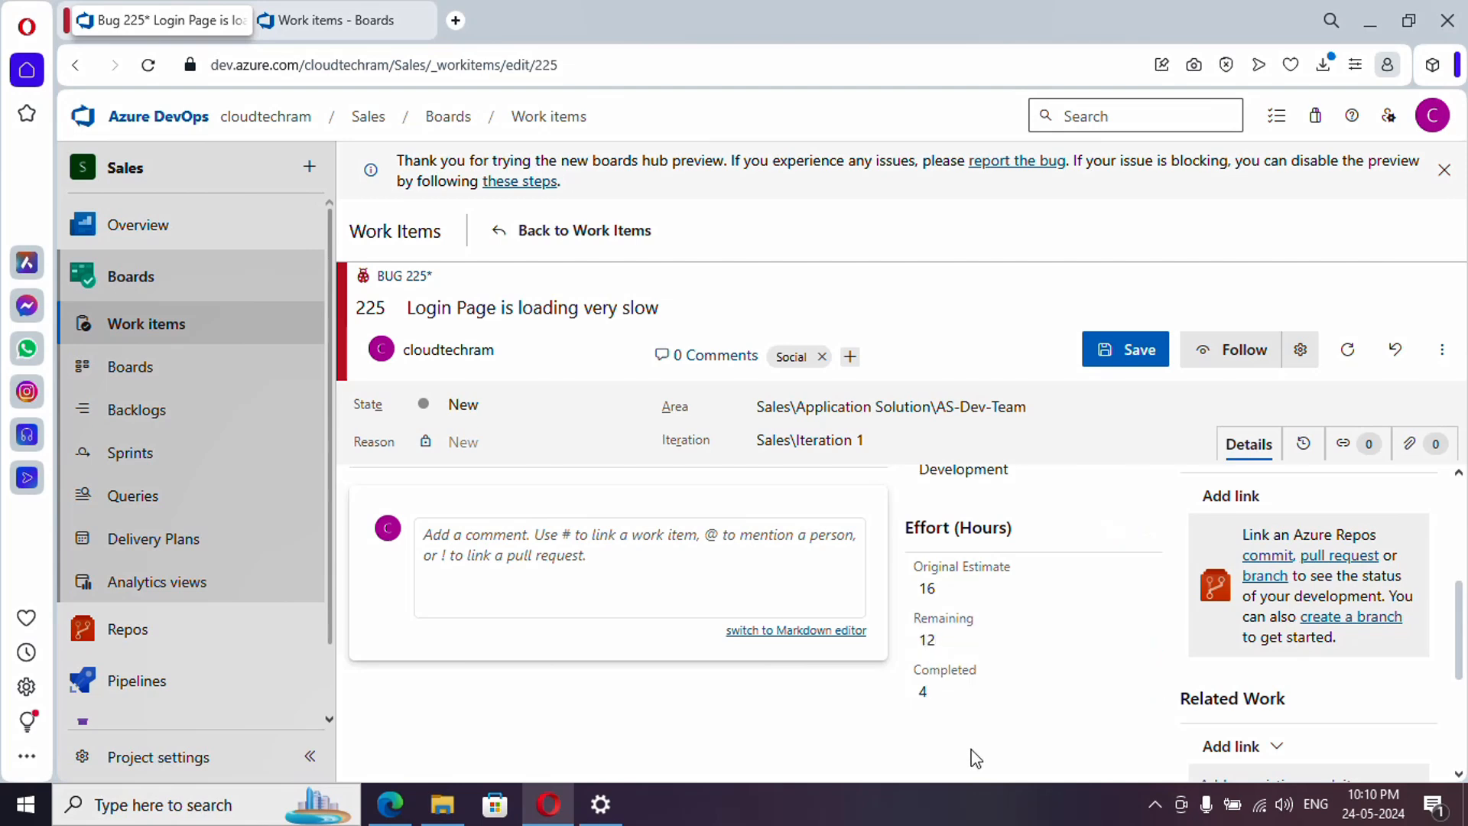
left_click(1124, 370)
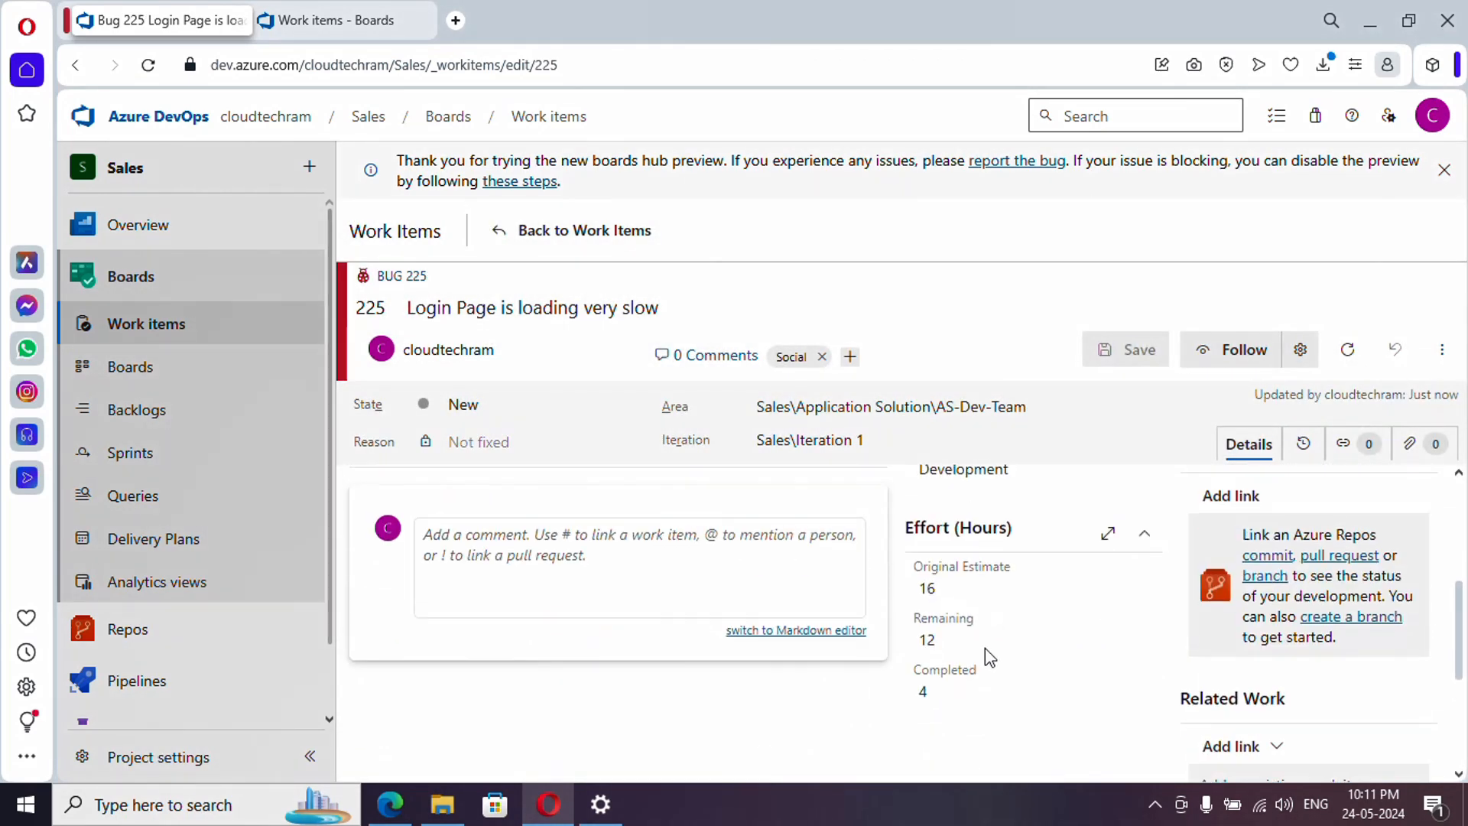
- Set the bug's remaining effort to 0 hours and its completed effort to 14 hours
left_click_drag(975, 639, 921, 639)
type("0")
left_click_drag(936, 691, 923, 691)
type("1")
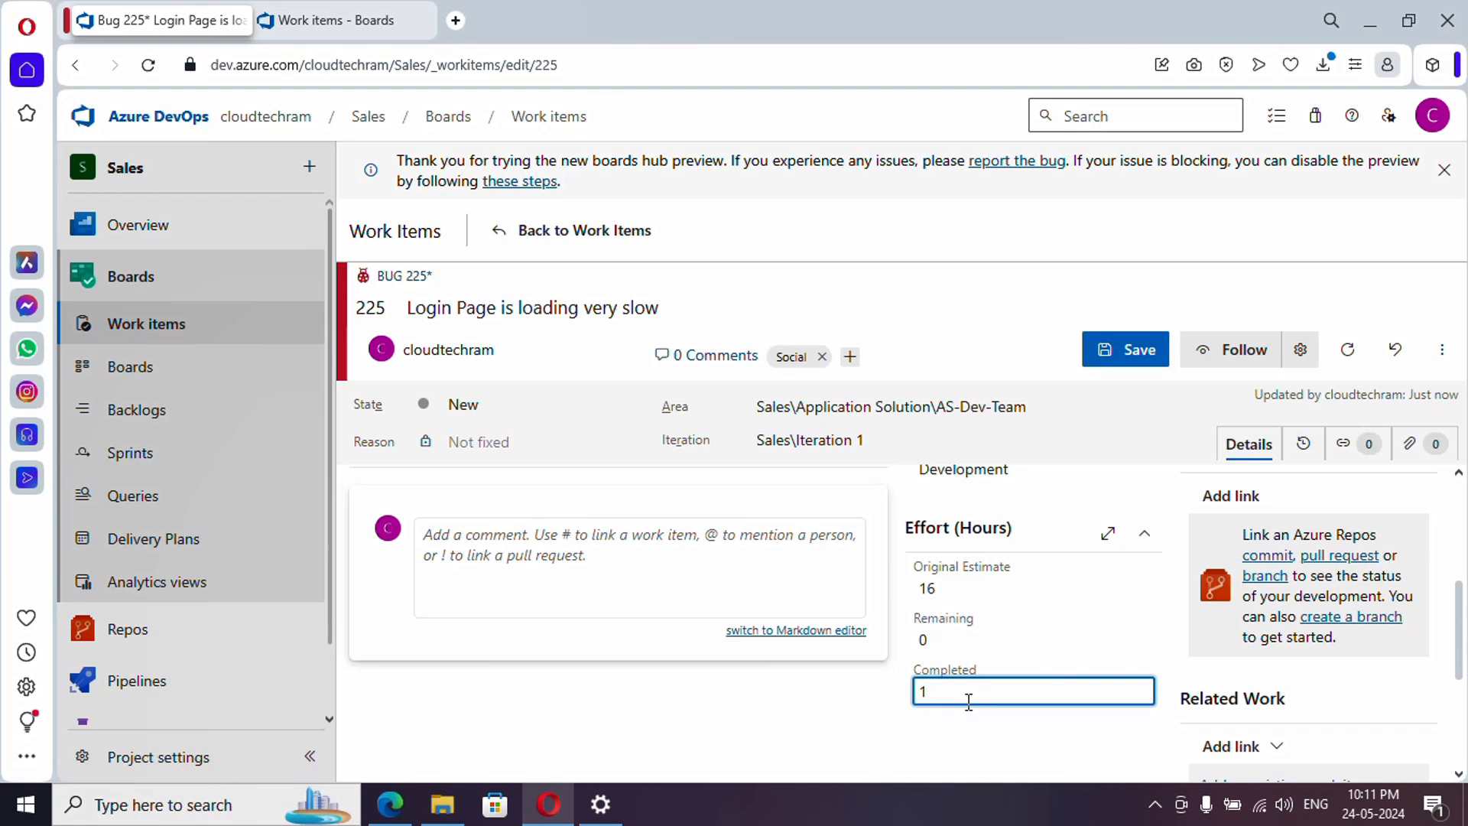
type("4")
left_click(960, 735)
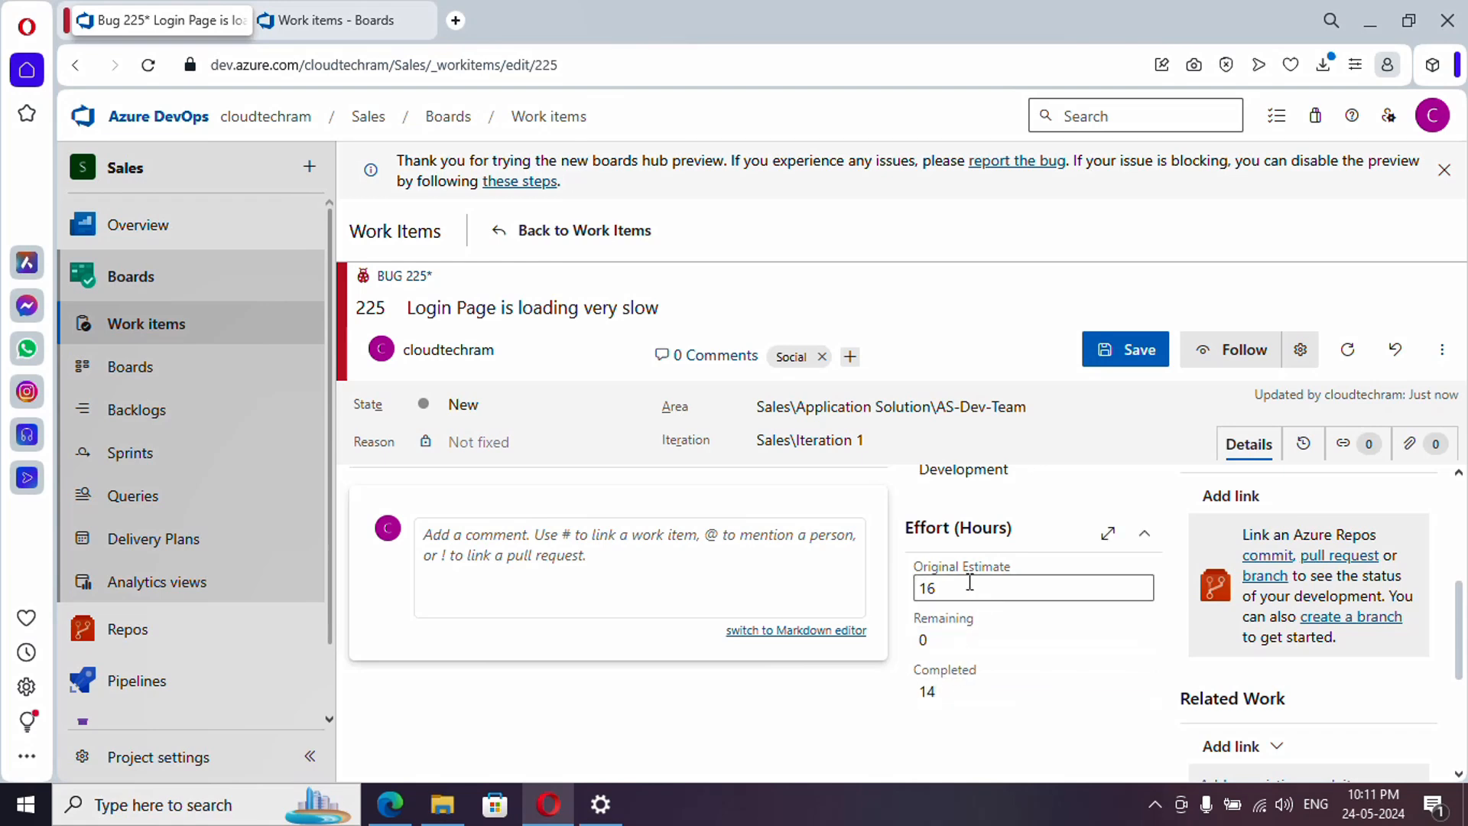
left_click(954, 690)
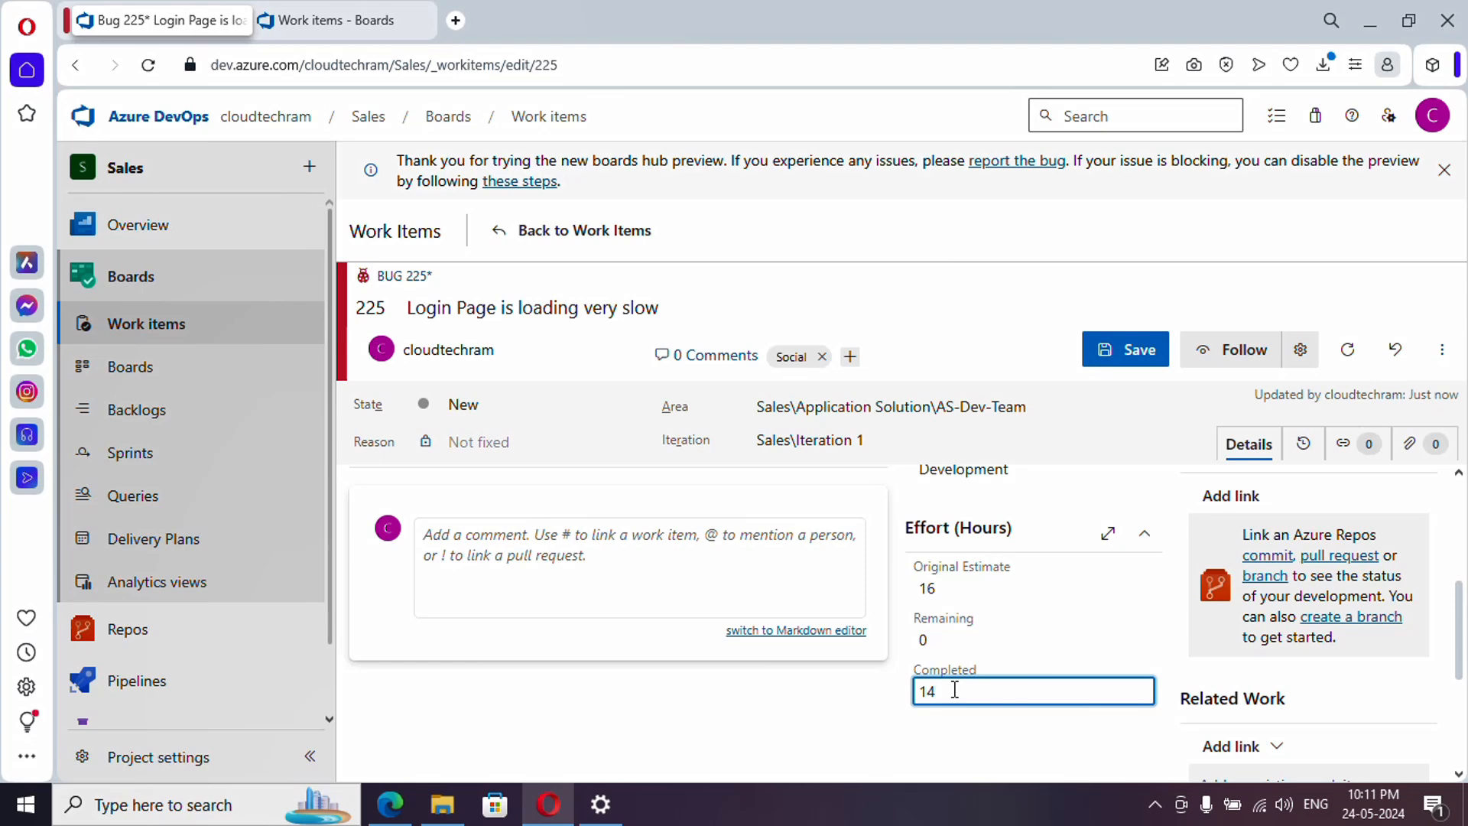
- Set the bug's state to Closed and check the available resolved reasons
scroll(961, 691, "up", 5)
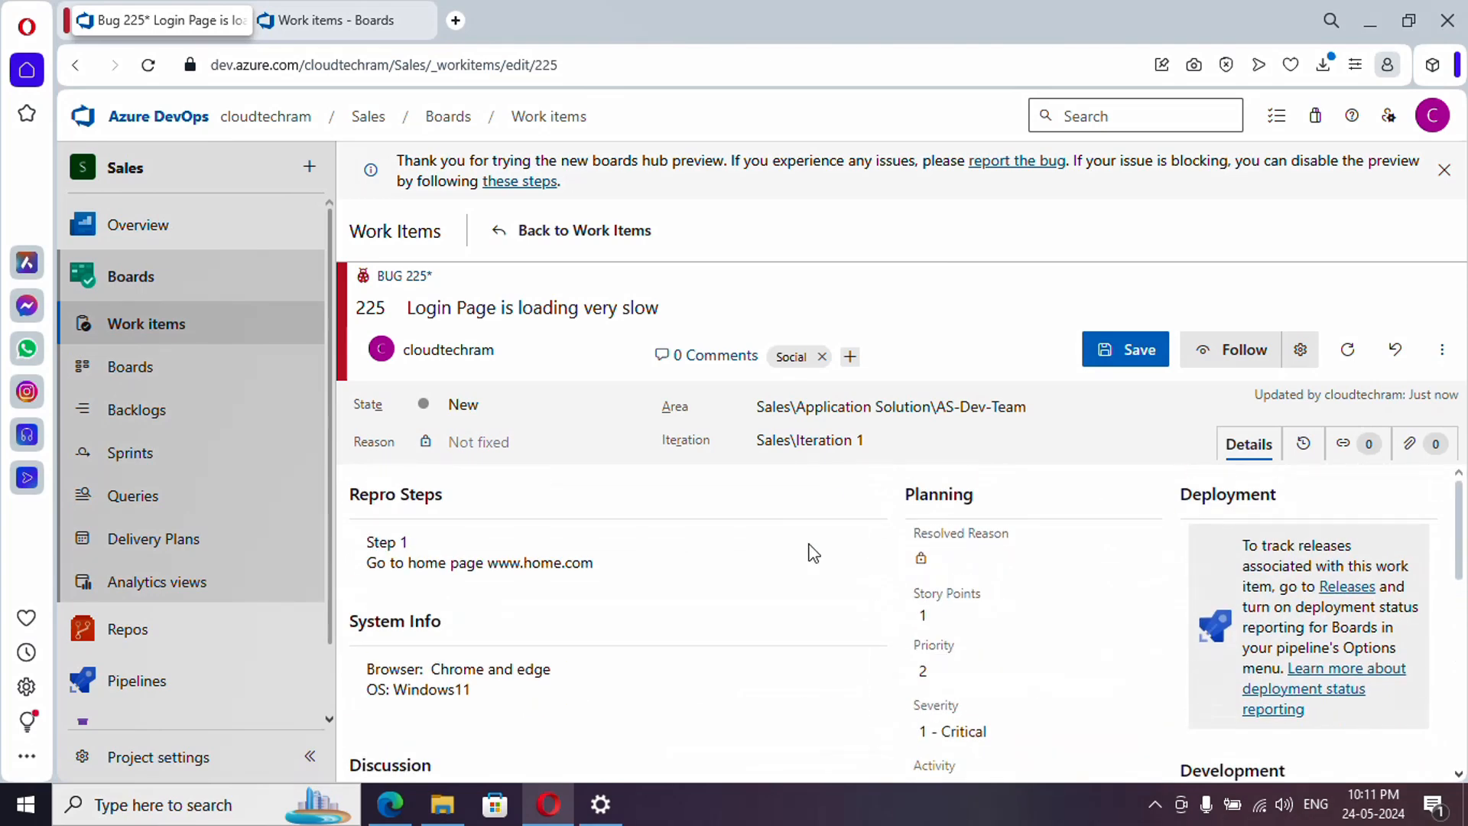
left_click(548, 404)
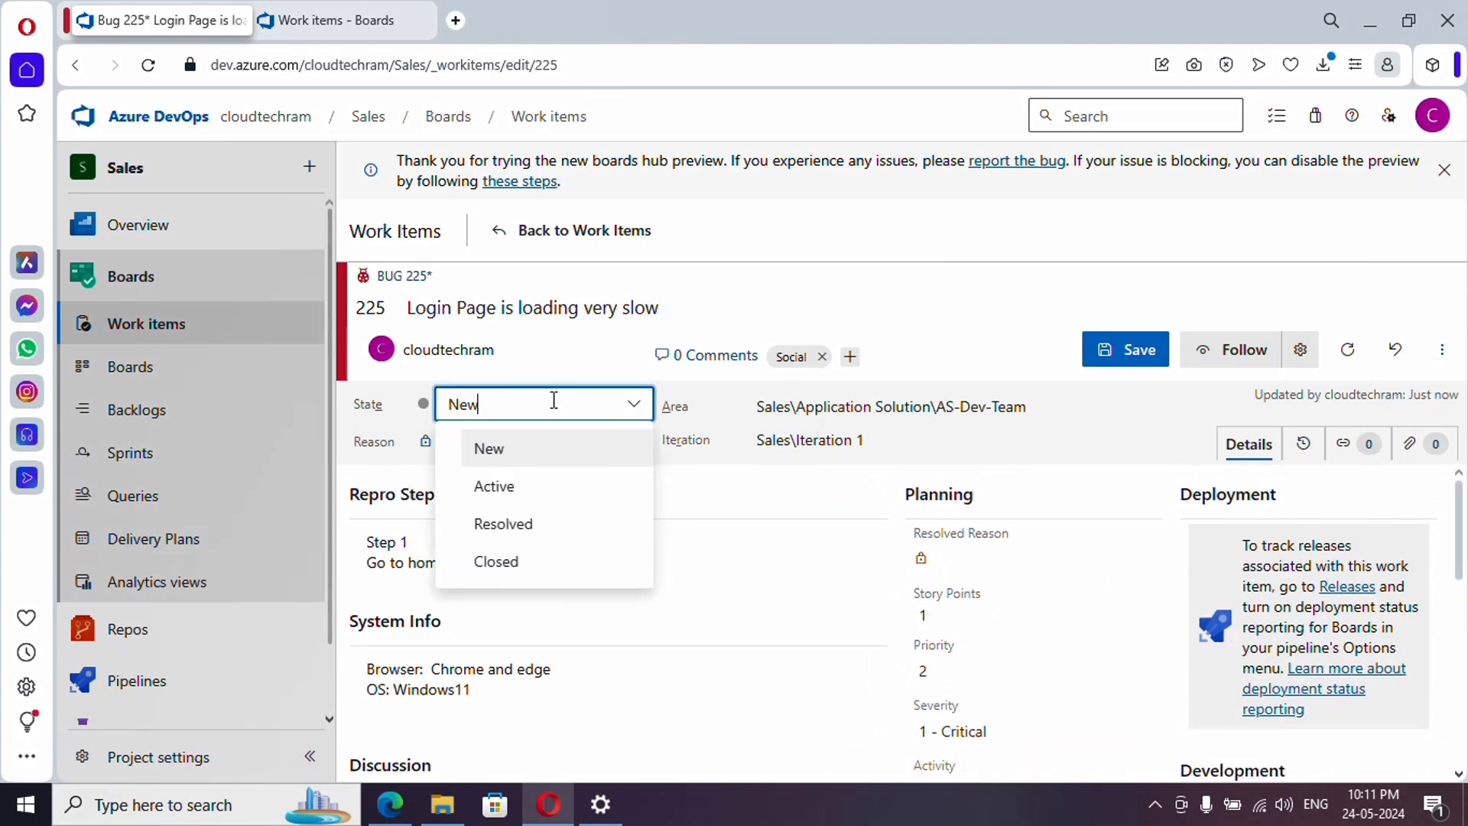
left_click(558, 566)
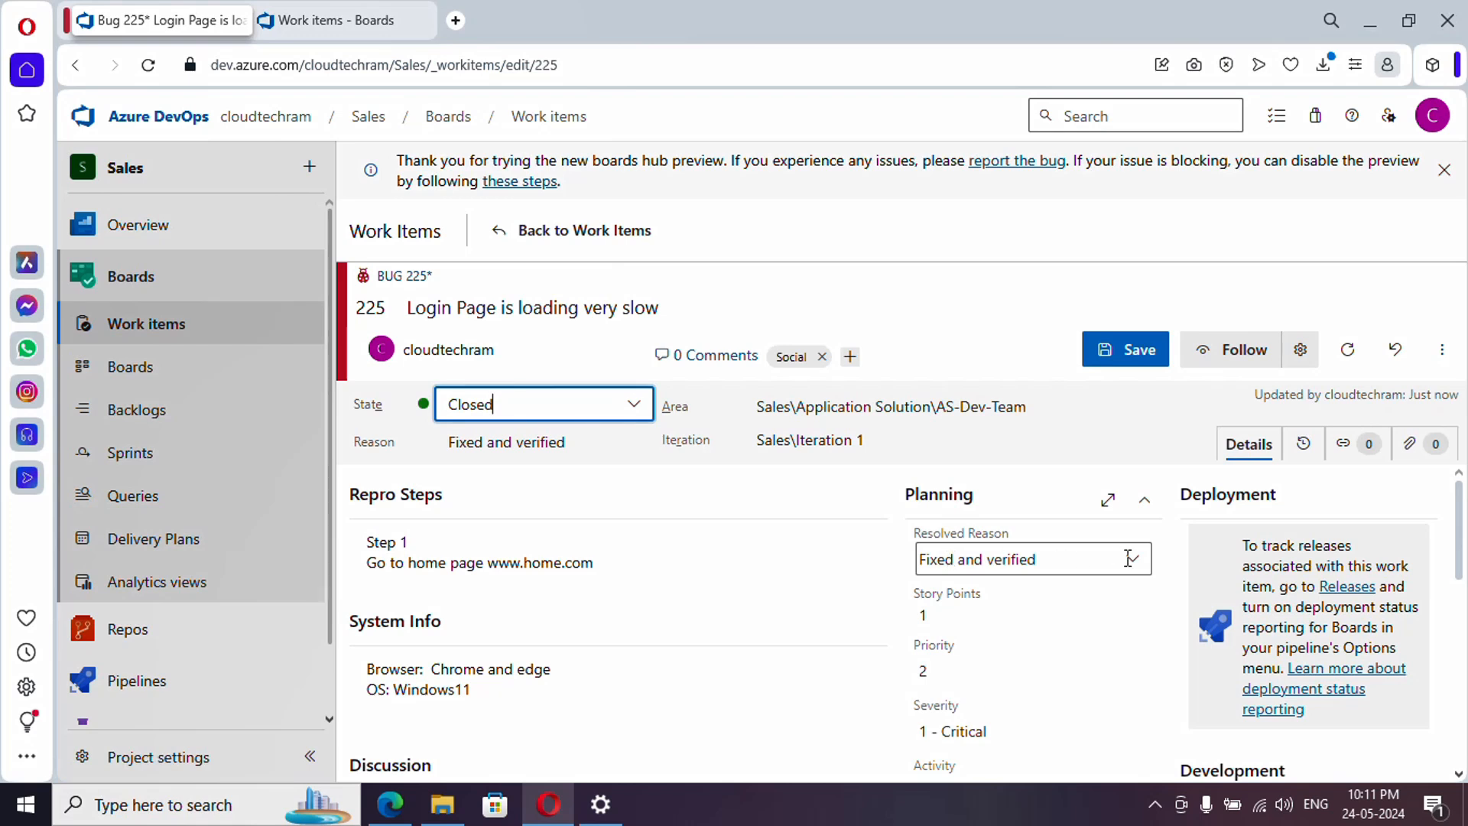
left_click(1138, 572)
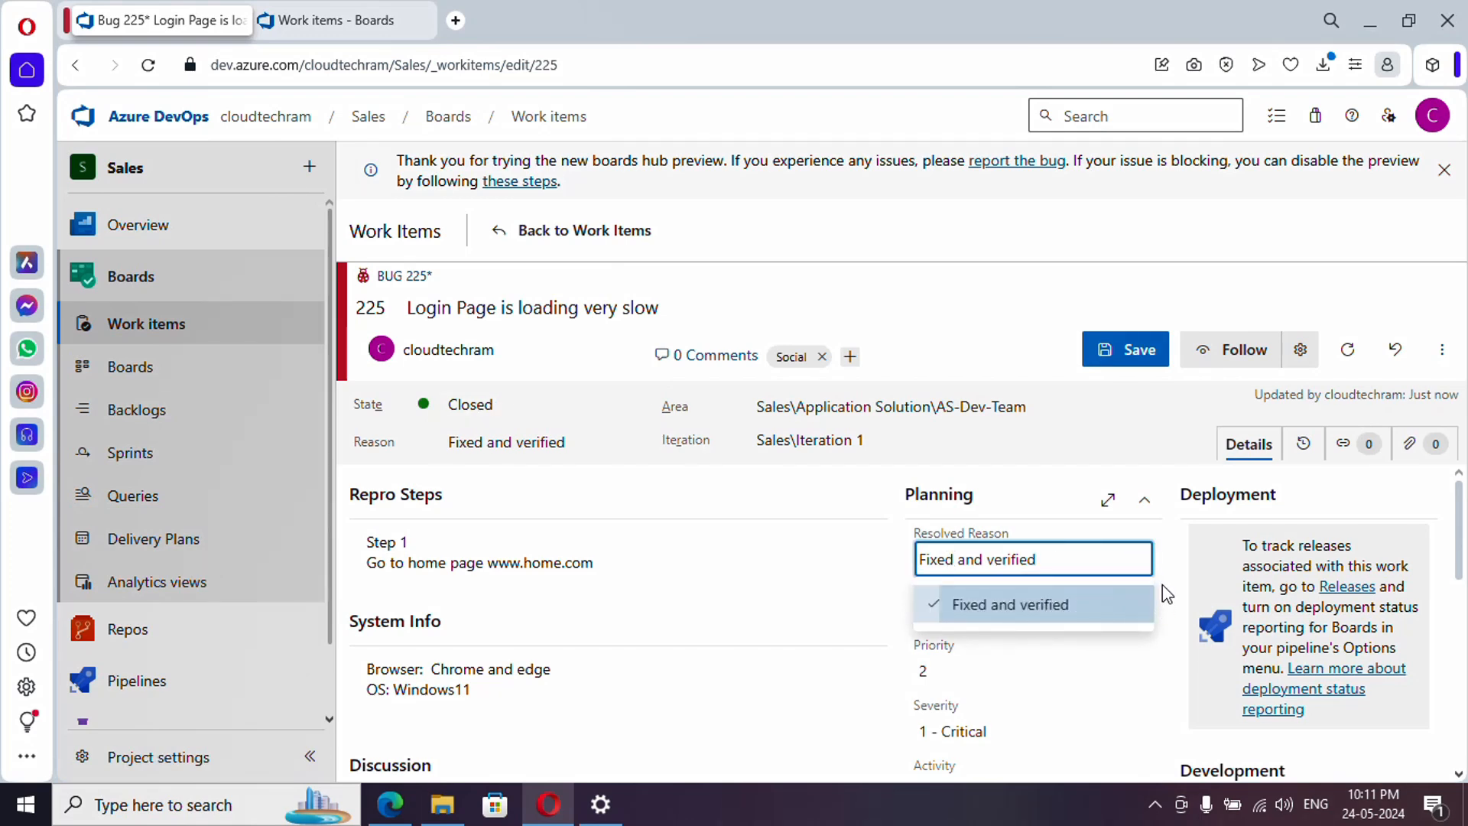
left_click(1161, 604)
- Set the bug's state to Active and save the work item
left_click(627, 405)
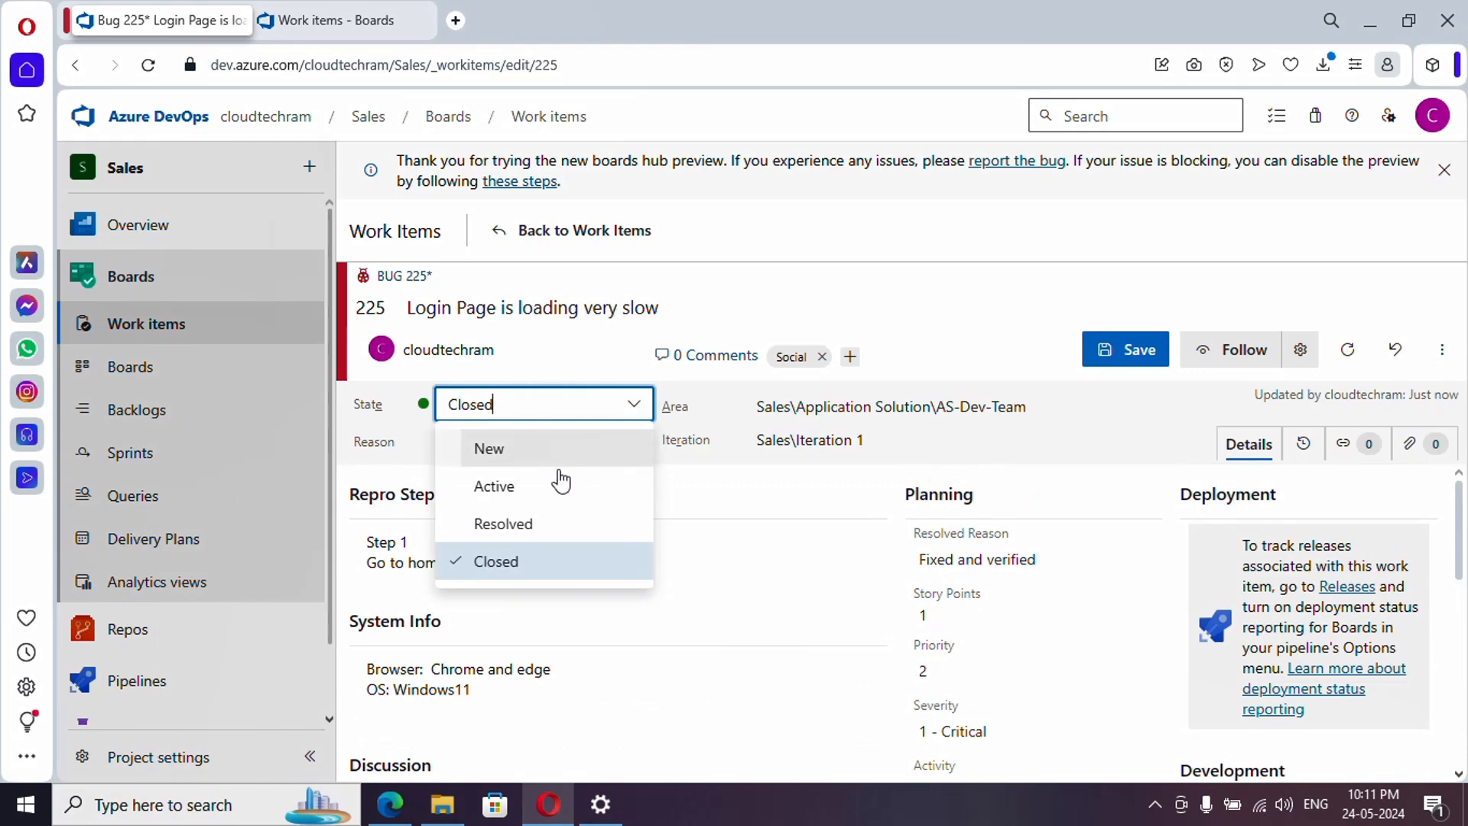
left_click(537, 489)
left_click(1127, 354)
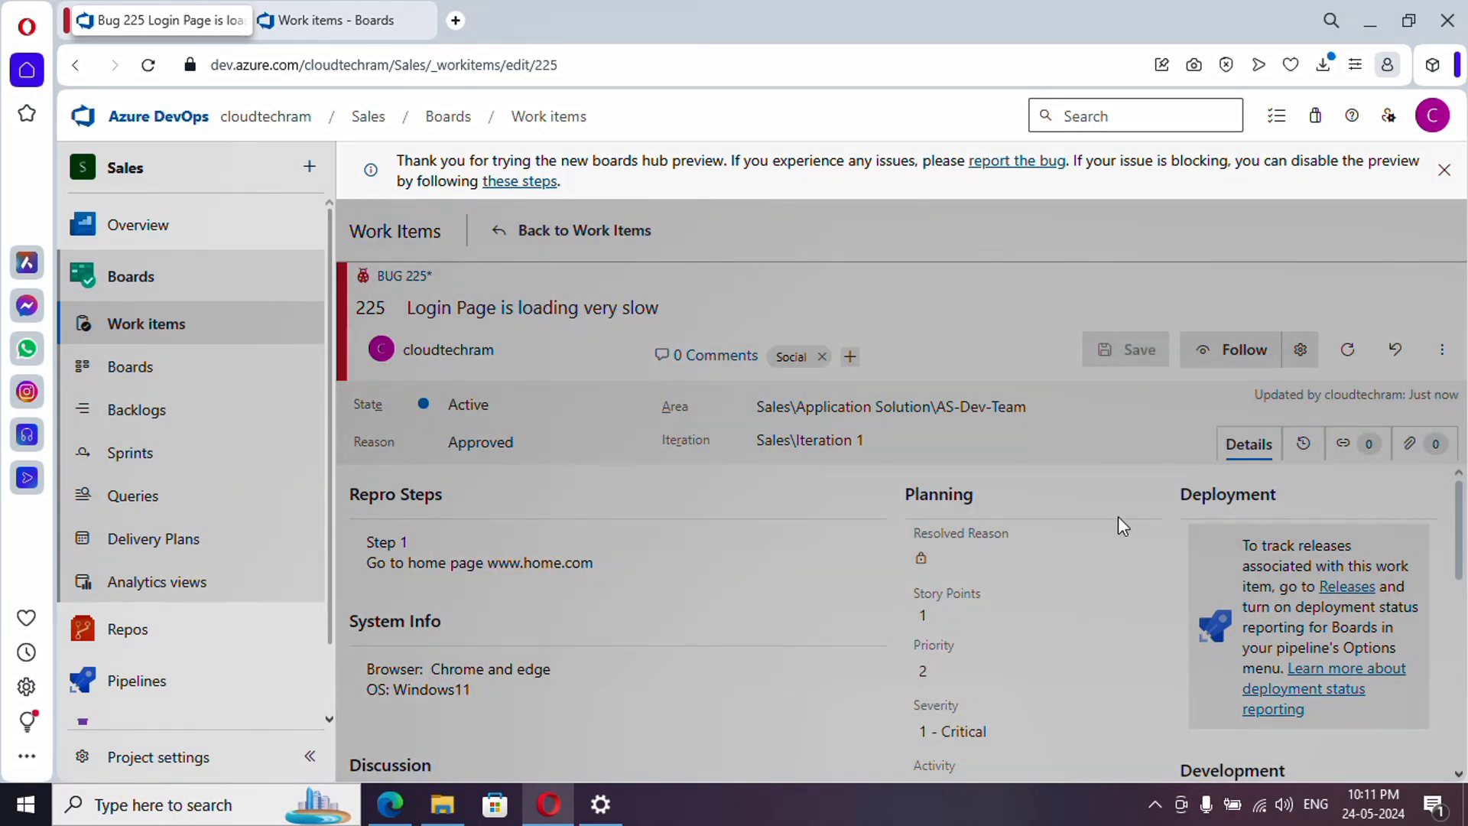
- Link the existing User Story 220 "Integrate Application with Google Login" as the bug's parent and save the bug
scroll(1224, 594, "down", 8)
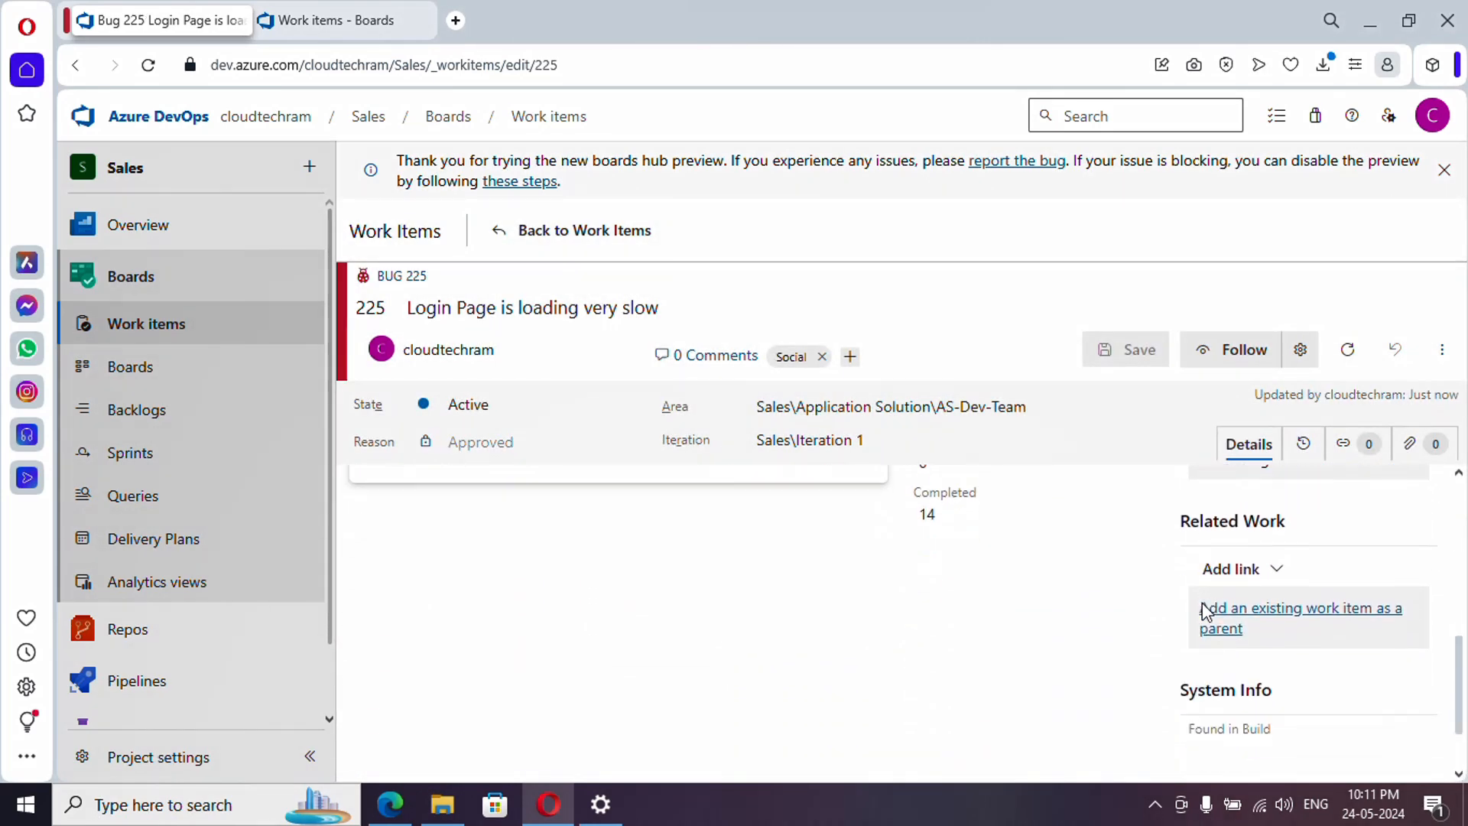
scroll(1245, 604, "up", 2)
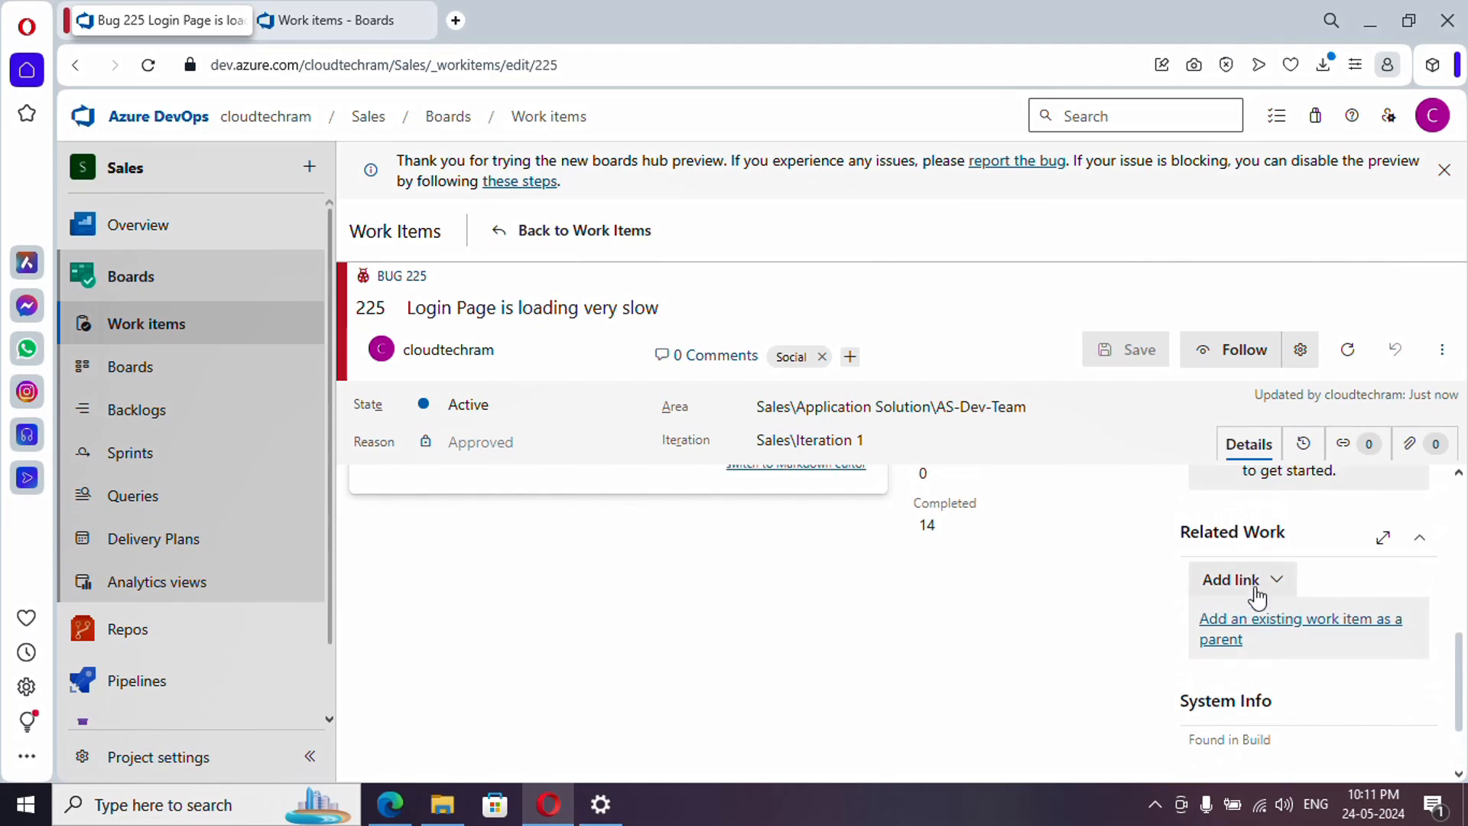
left_click(1257, 581)
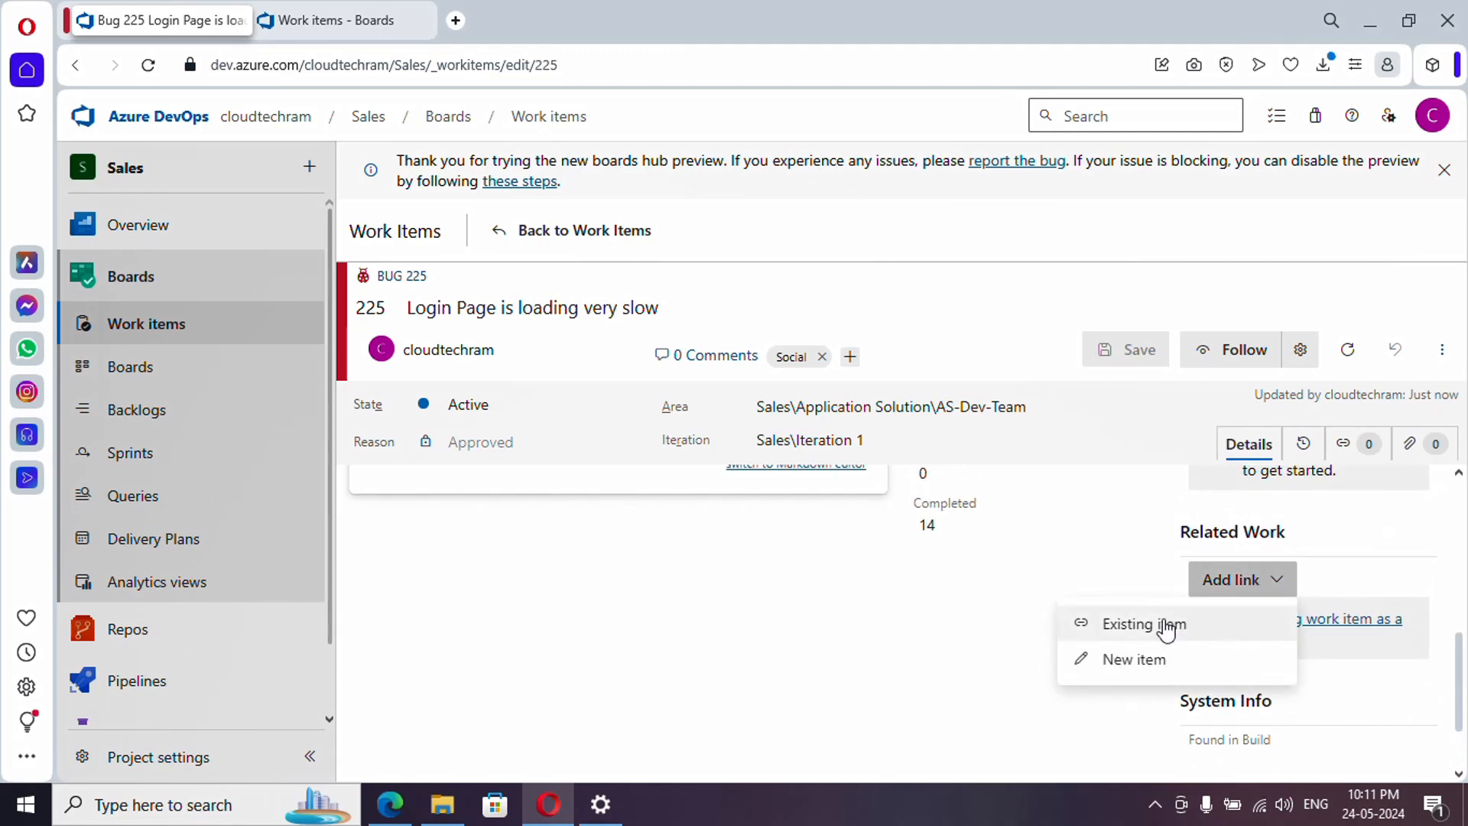
left_click(1165, 629)
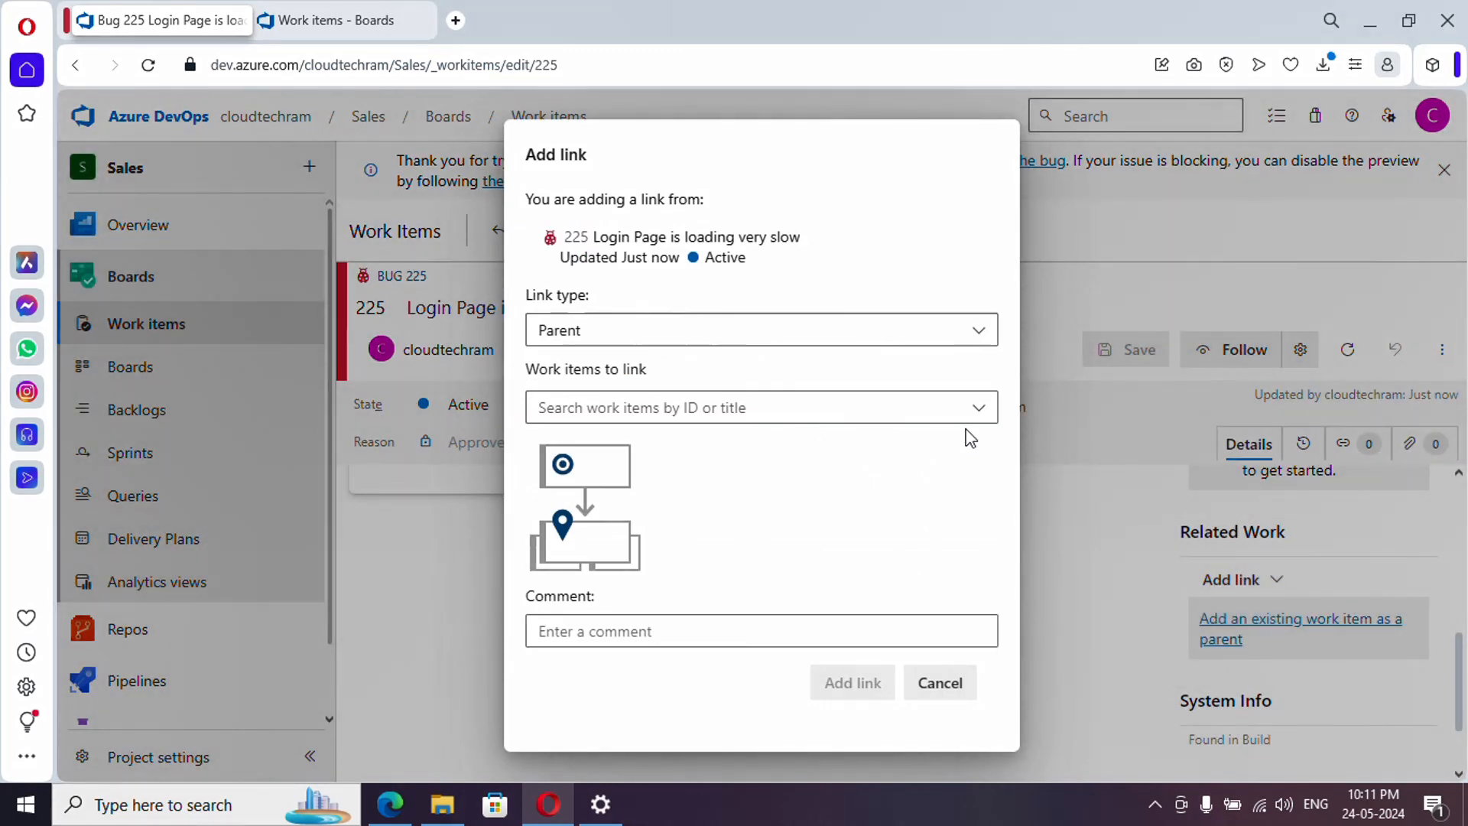
left_click(885, 406)
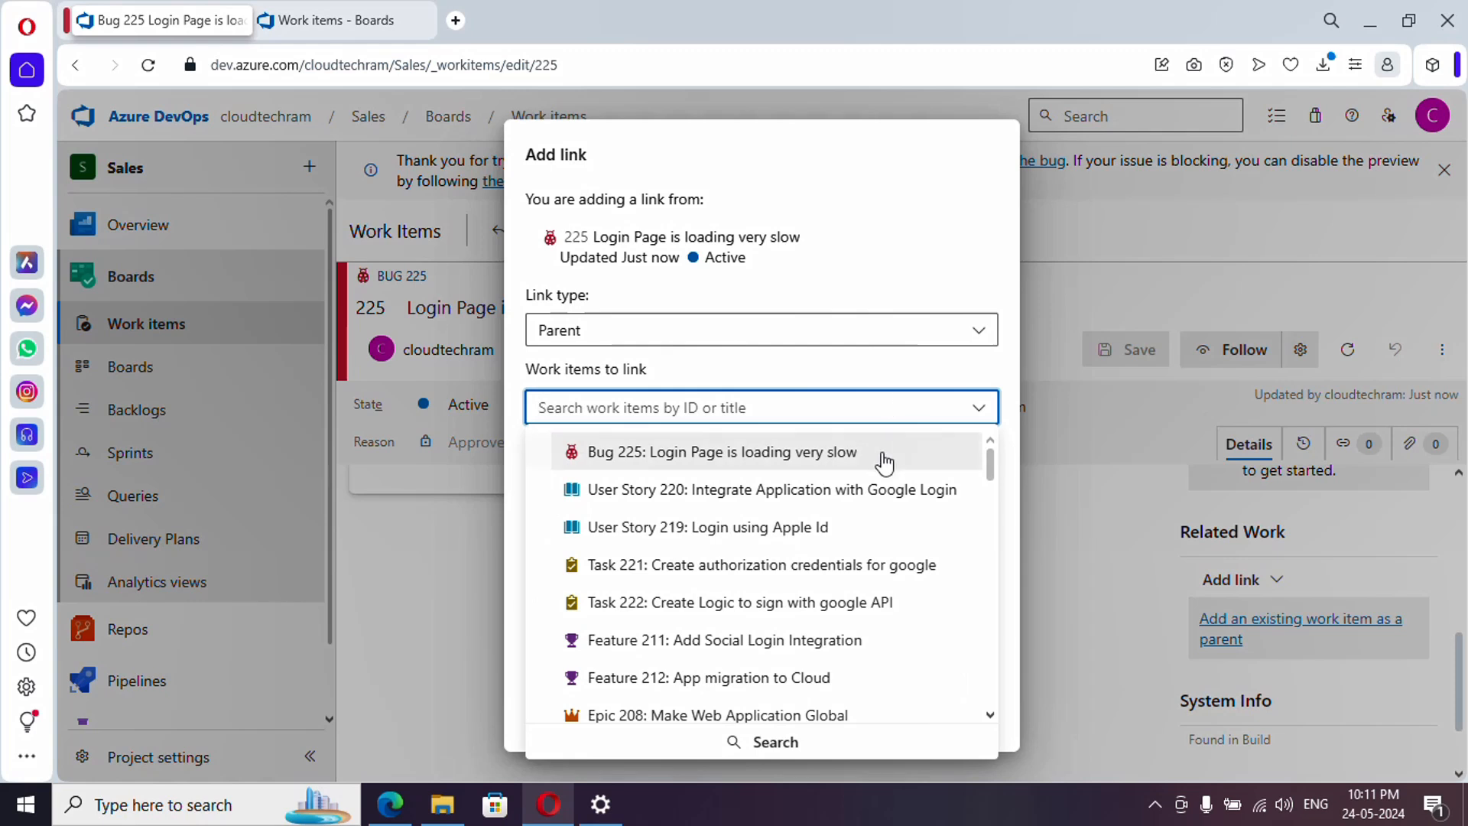
left_click(797, 497)
scroll(858, 635, "down", 1)
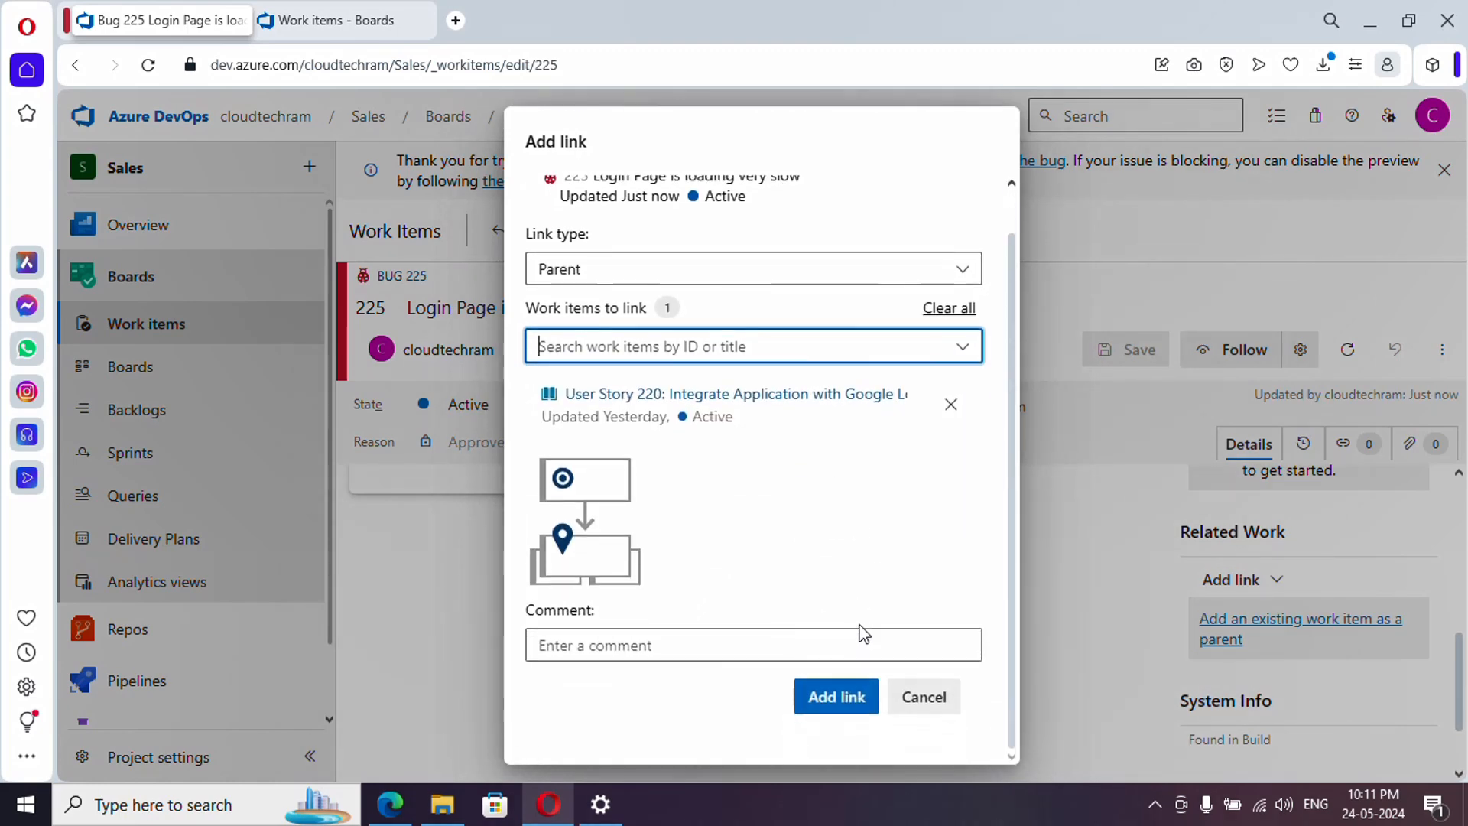
left_click(837, 697)
scroll(1215, 635, "down", 2)
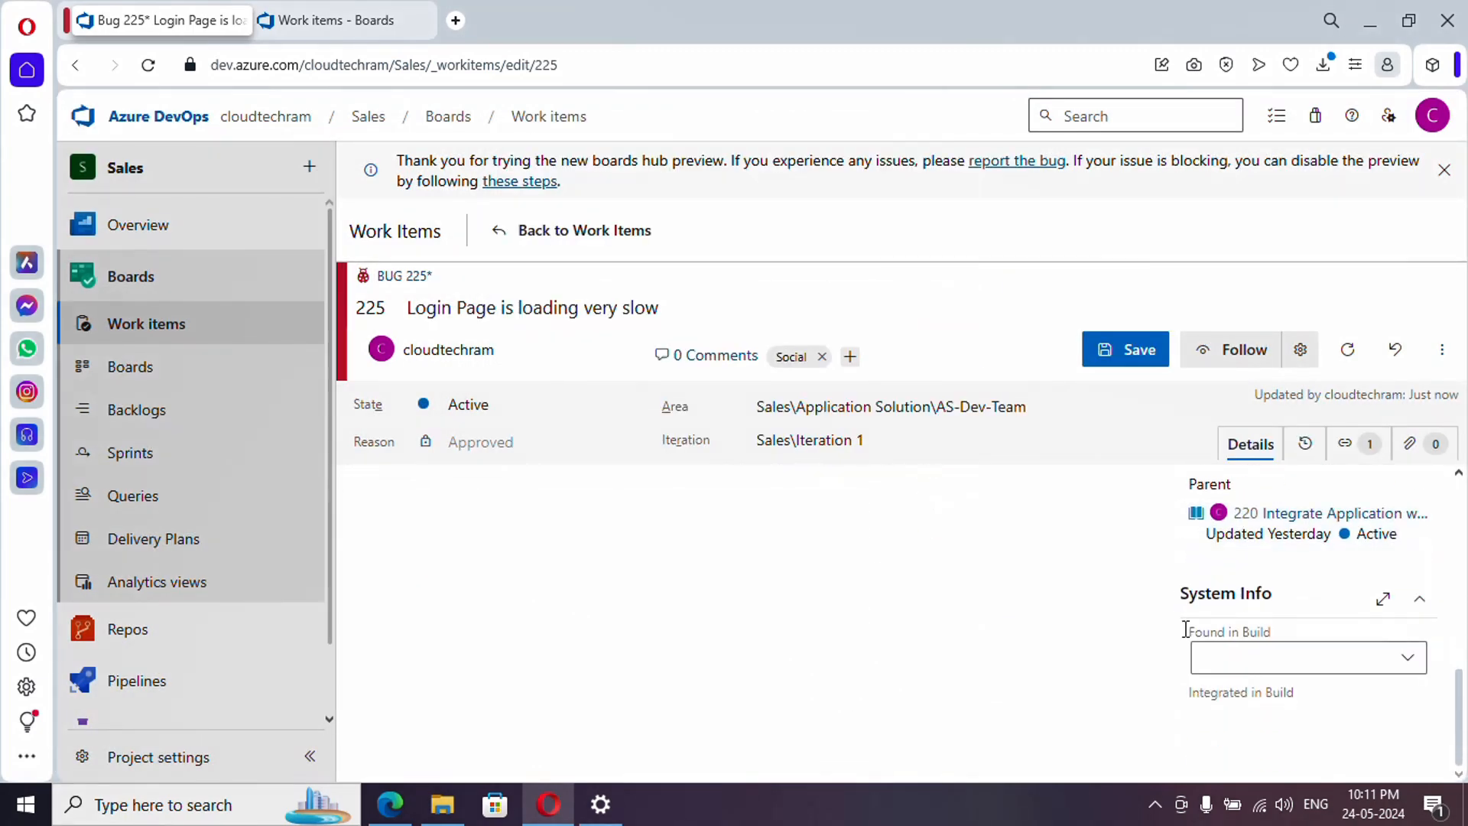
left_click(1124, 365)
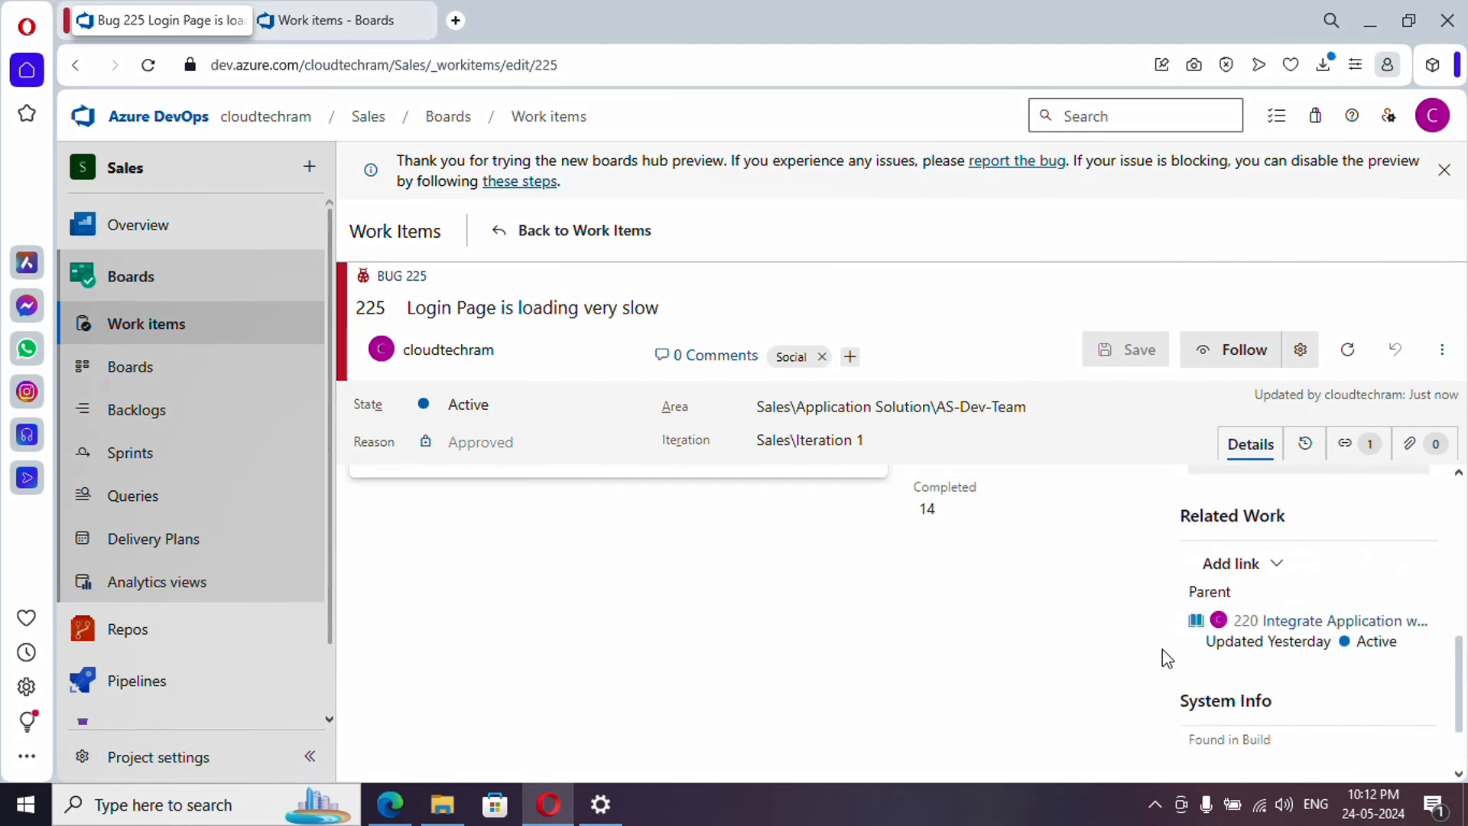
- Return to the work items list and start a new Issue titled "Google API key is not yet received"
scroll(1162, 649, "up", 1)
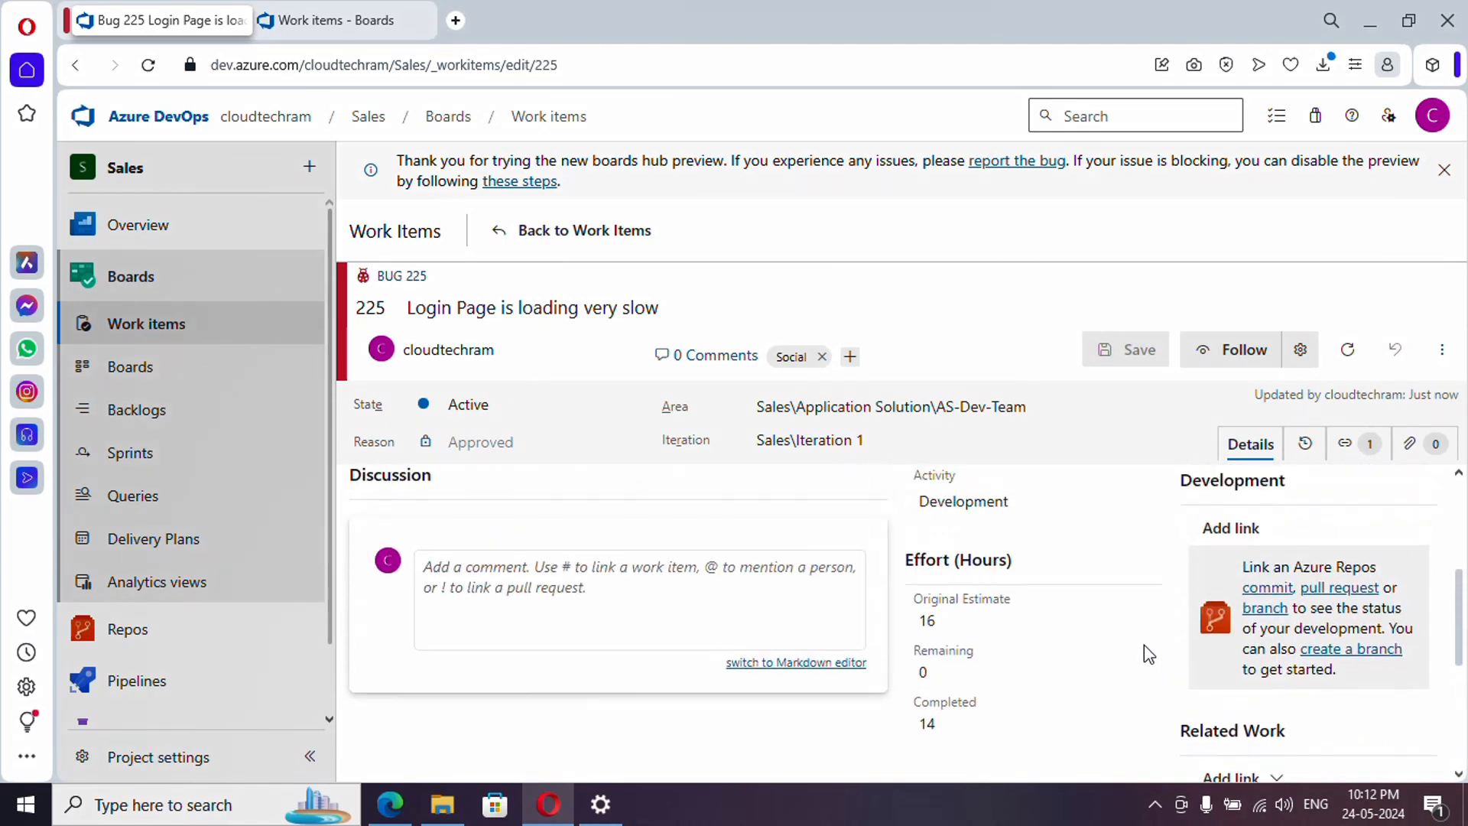
left_click(588, 243)
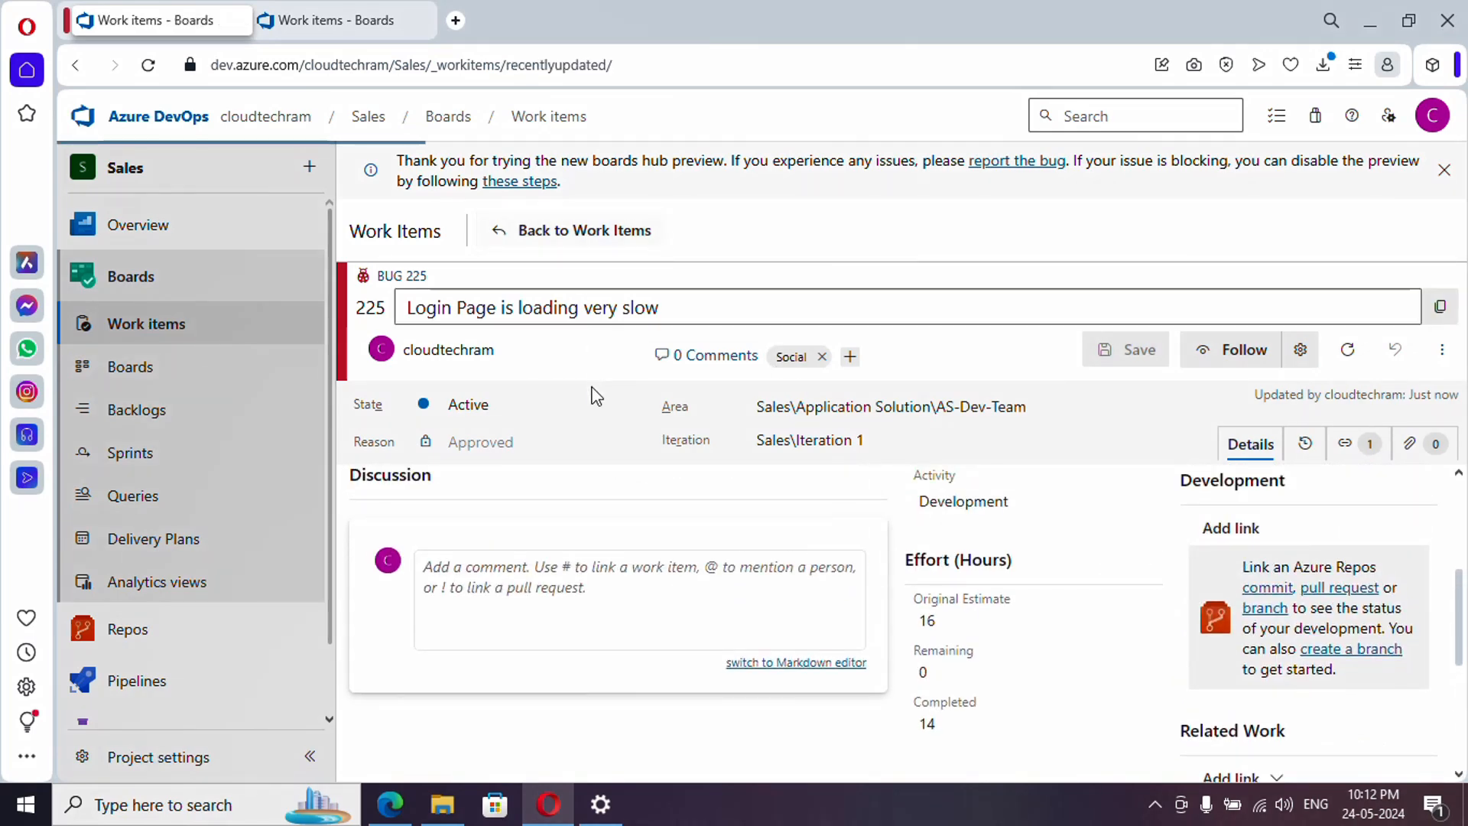
left_click(618, 283)
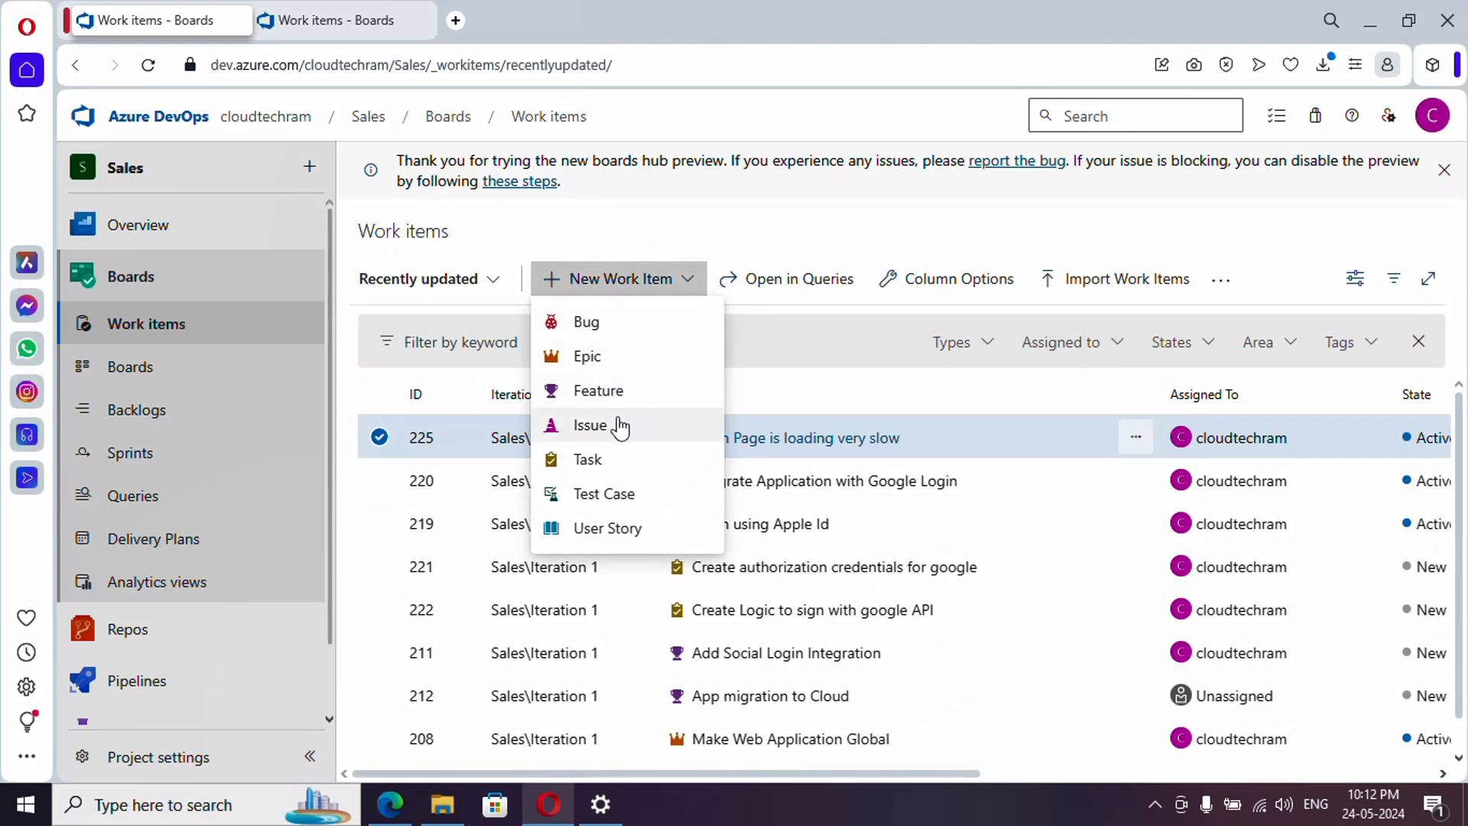
left_click(590, 425)
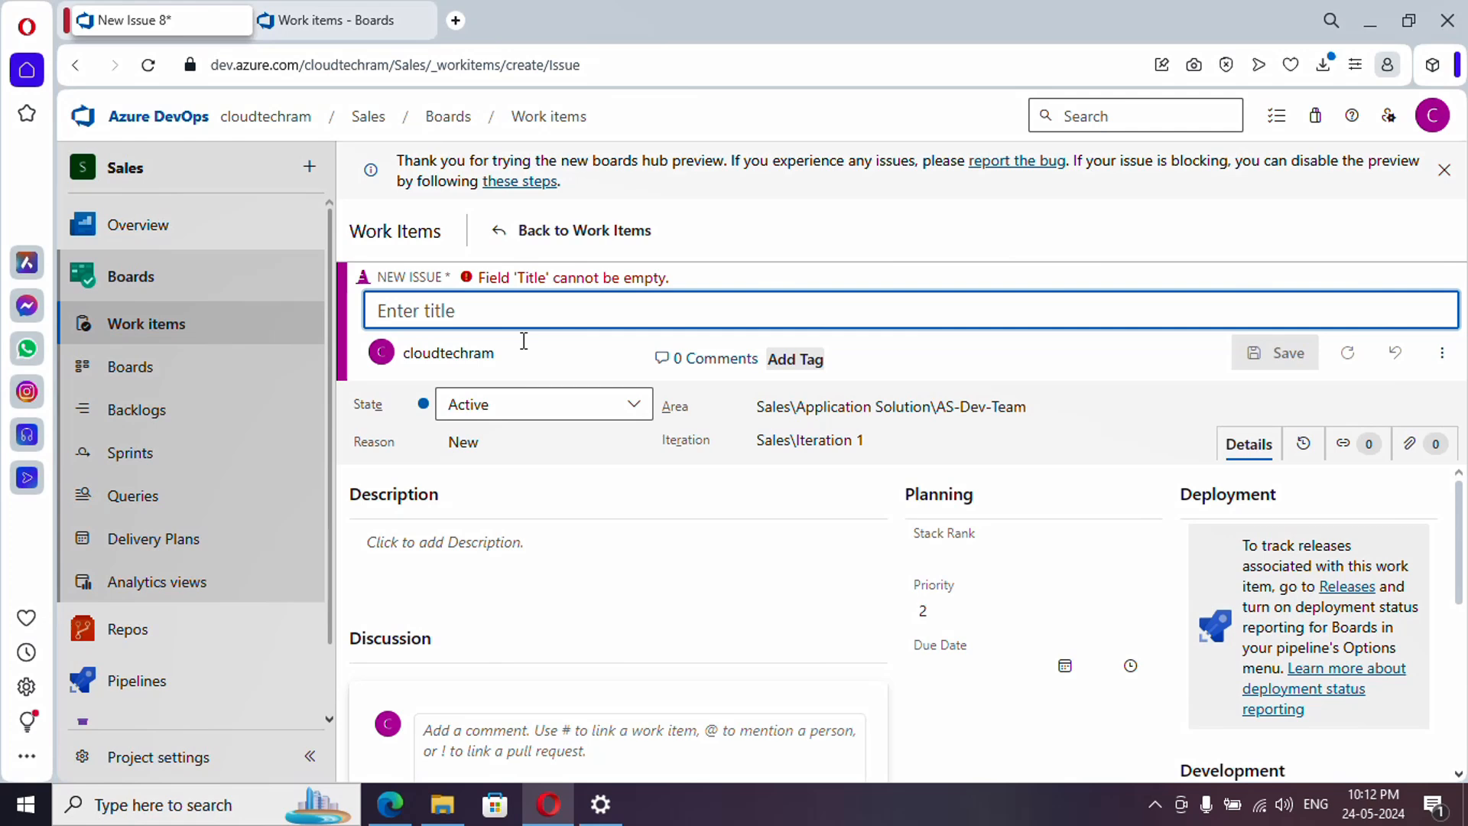
left_click(511, 308)
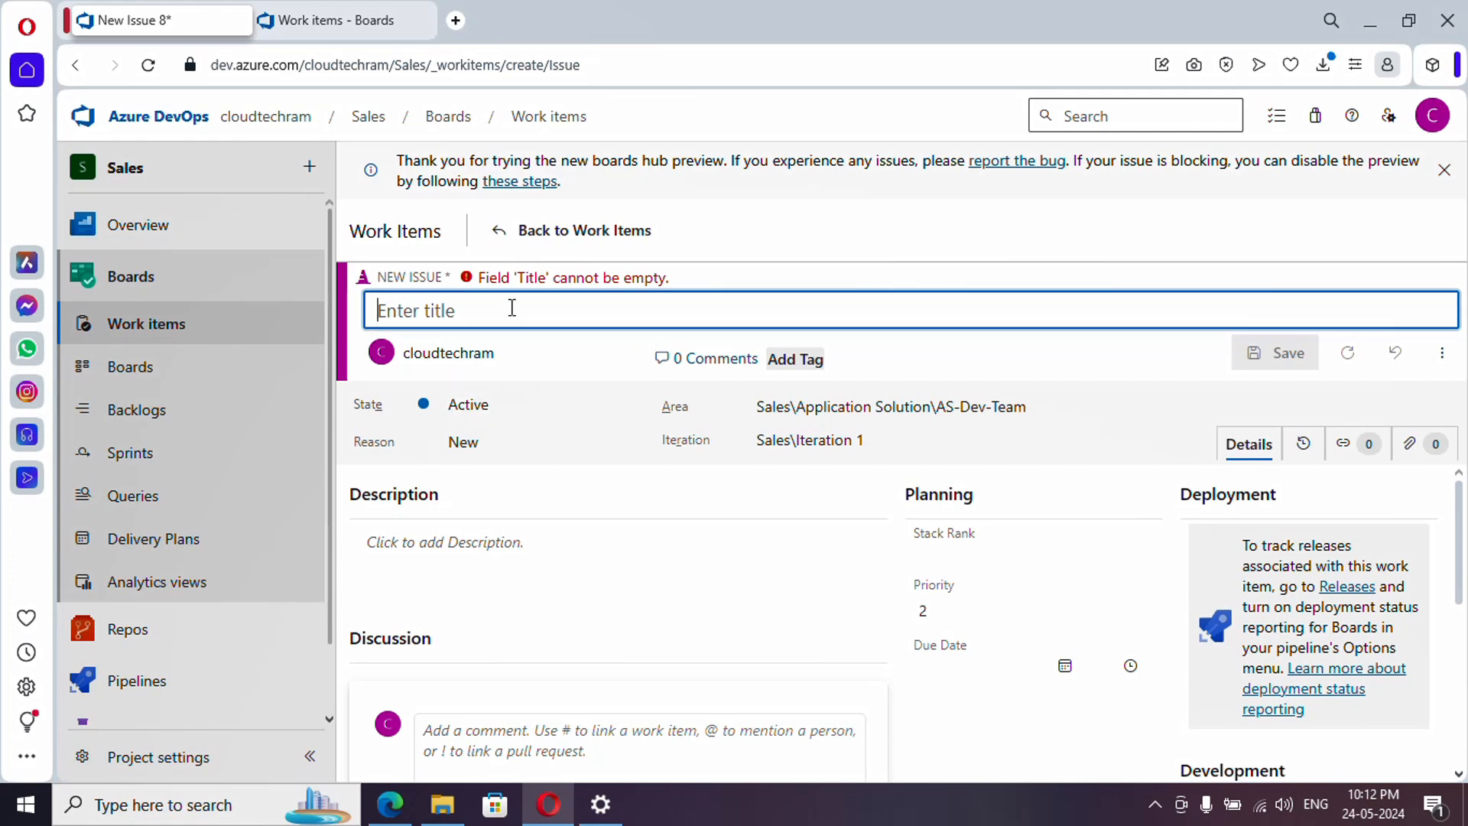
key("ctrl+v")
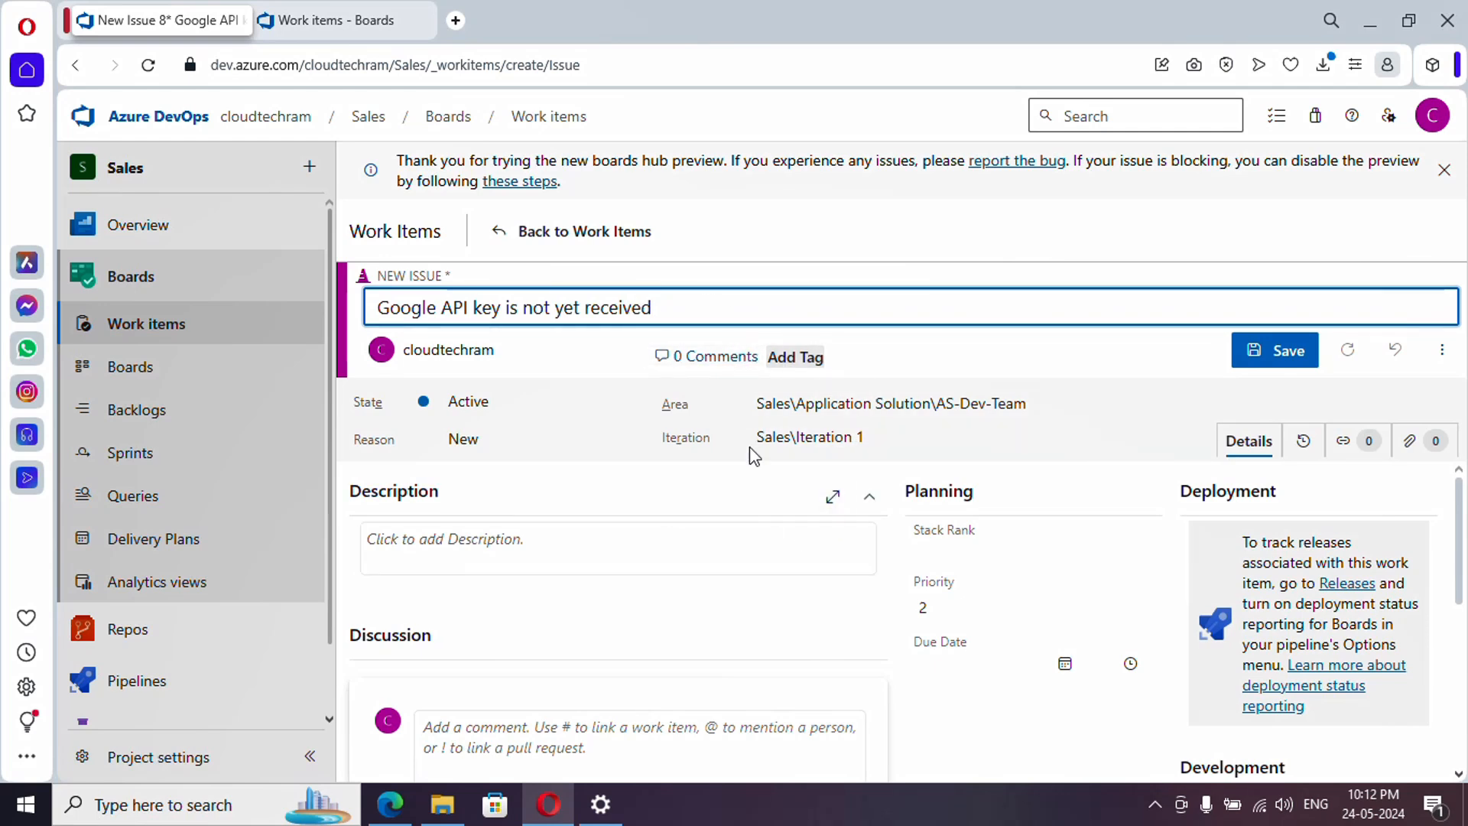
left_click(540, 545)
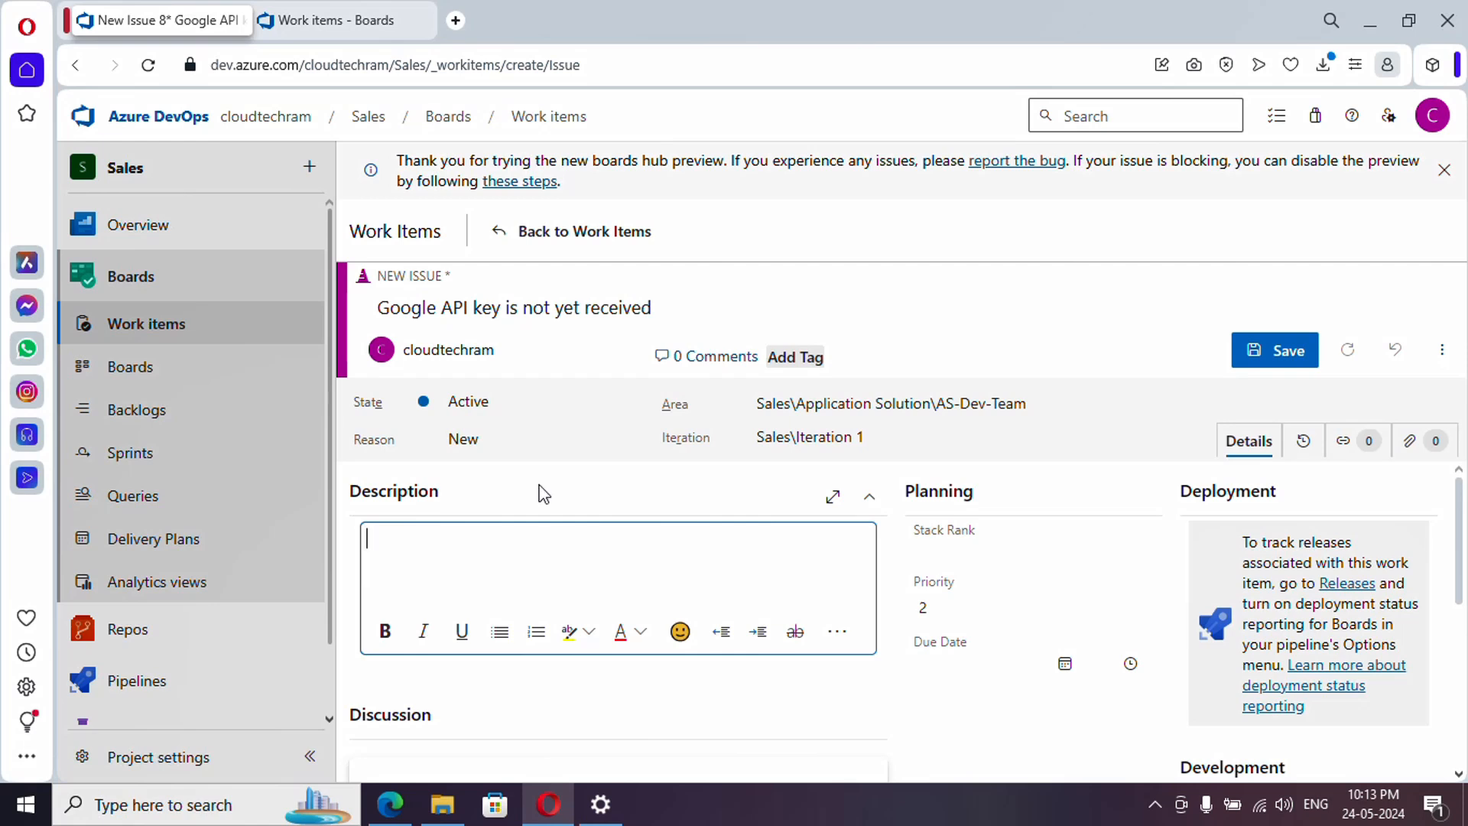
left_click(698, 314)
left_click_drag(698, 314, 375, 306)
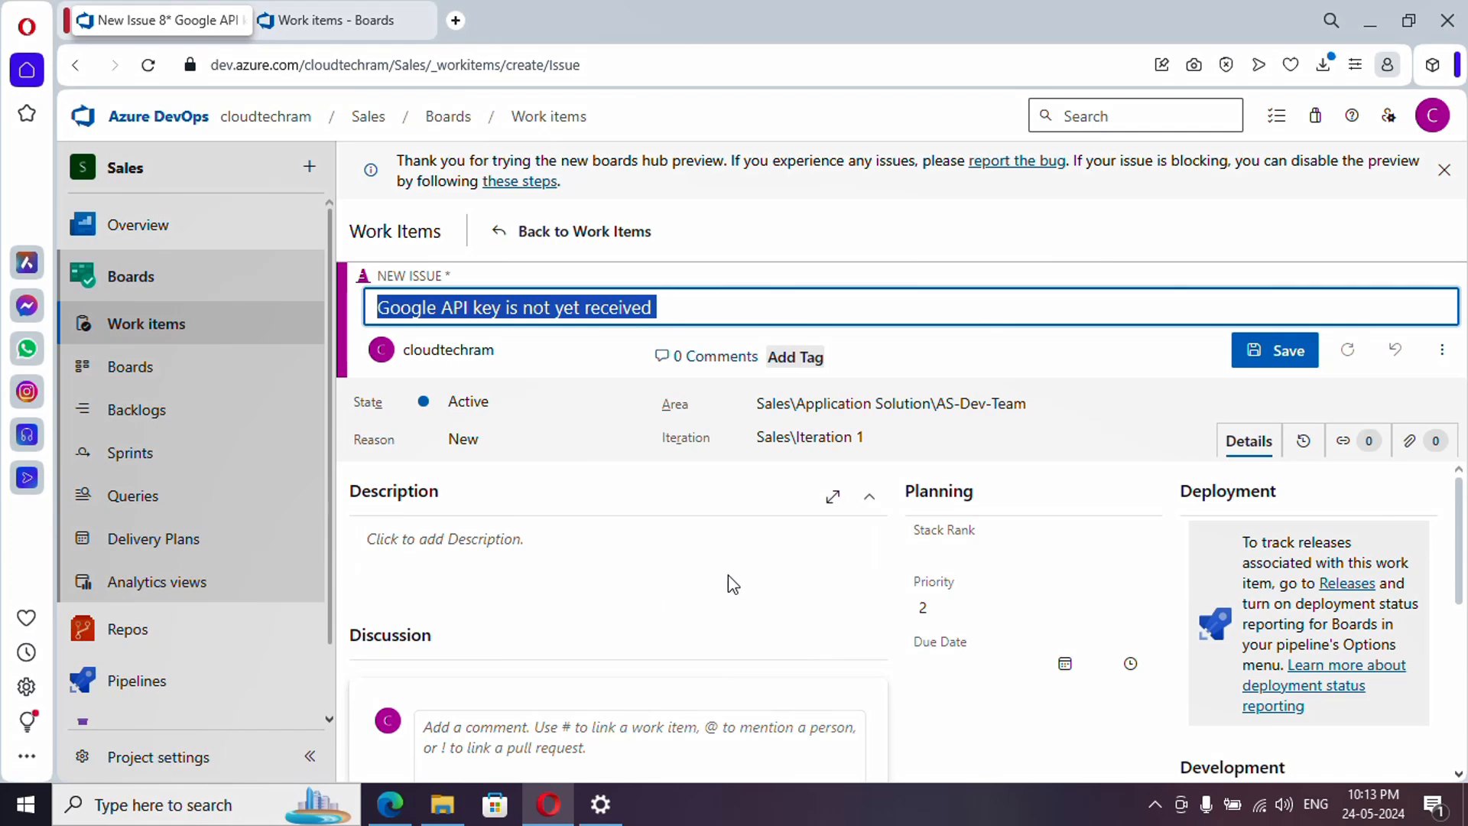
scroll(546, 671, "down", 2)
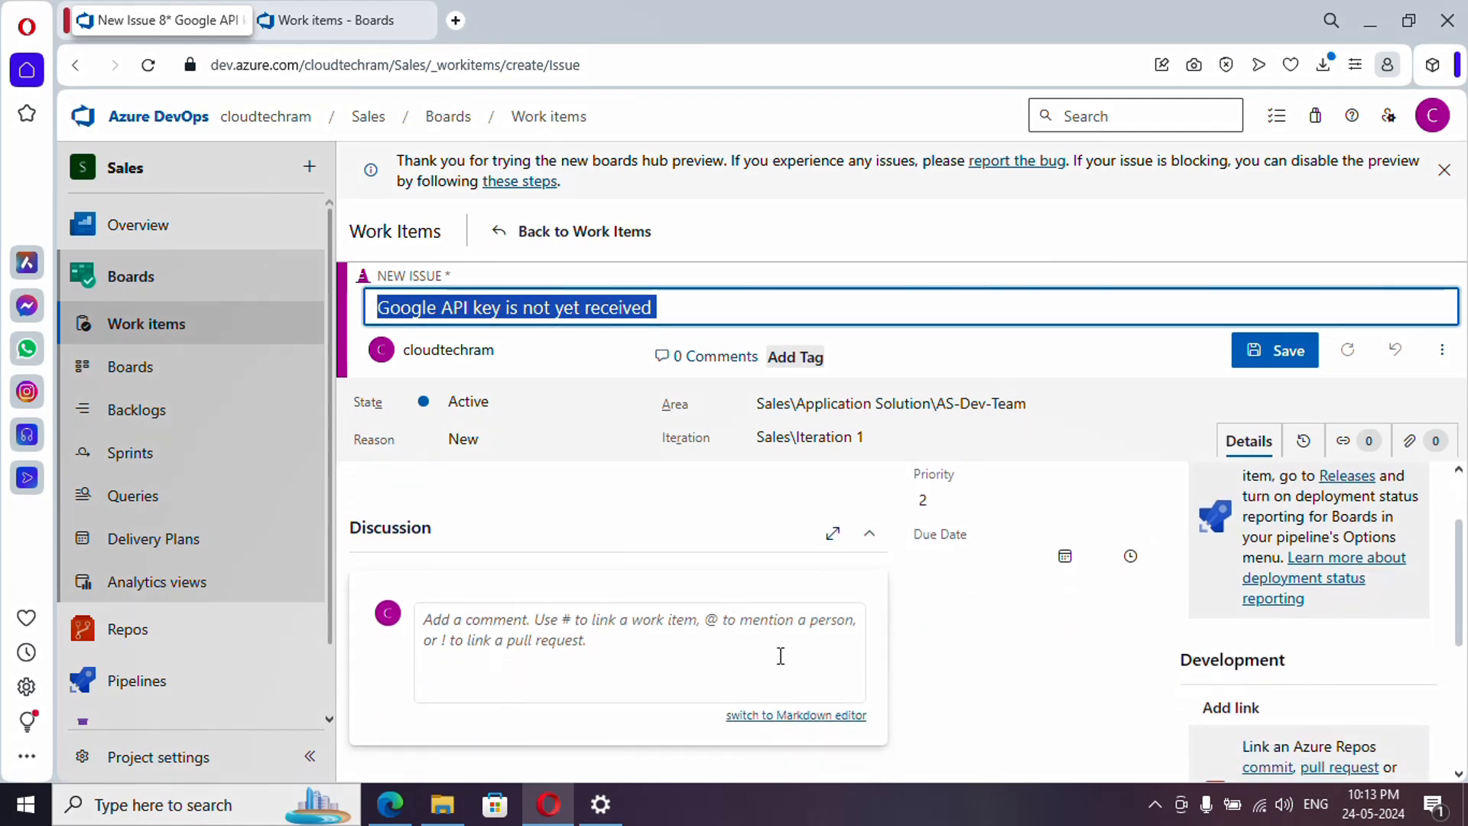
left_click(725, 648)
scroll(892, 650, "up", 2)
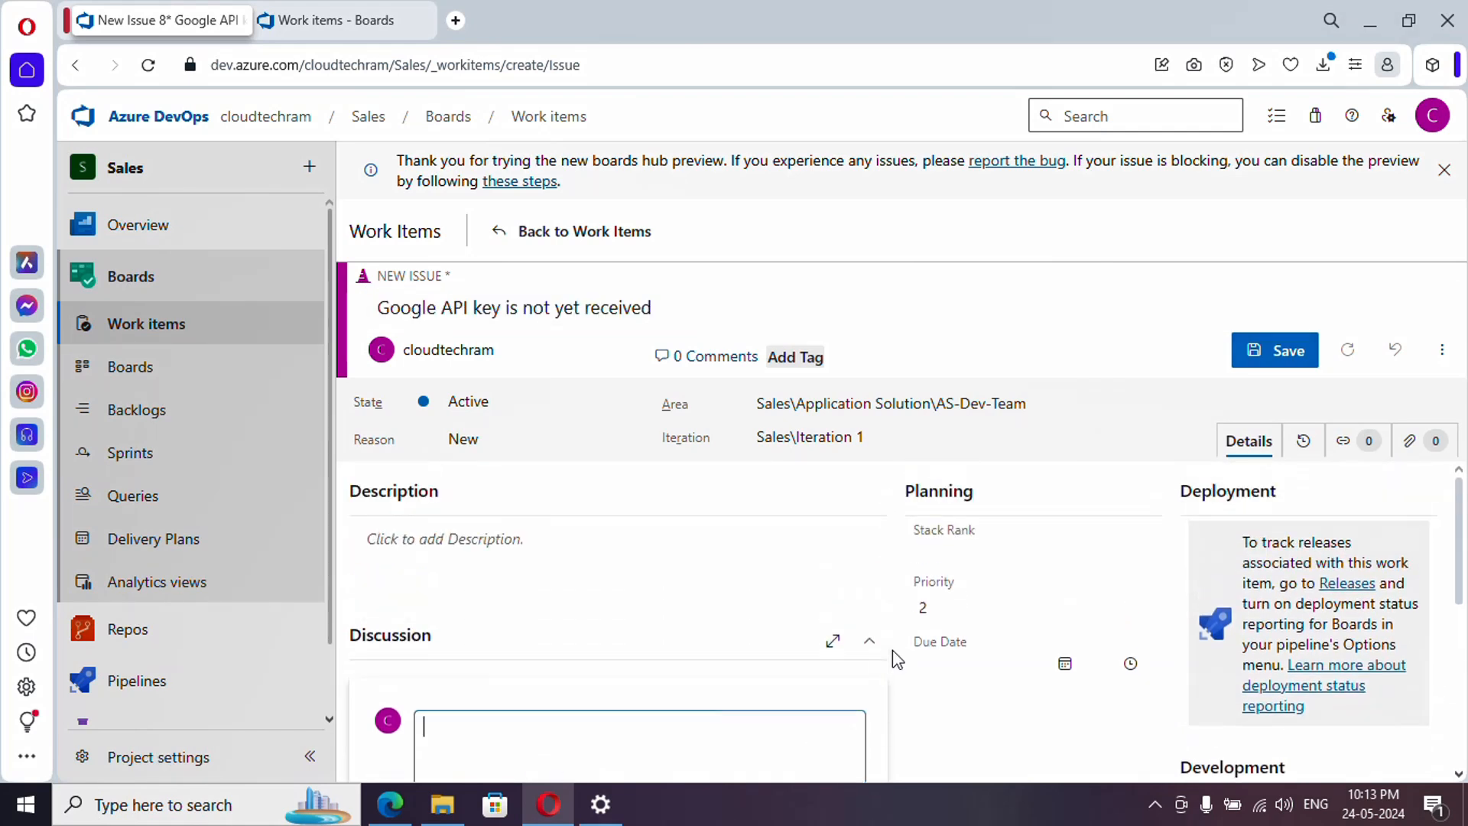
- Check the issue's available priority values and set its stack rank to 3
left_click(956, 557)
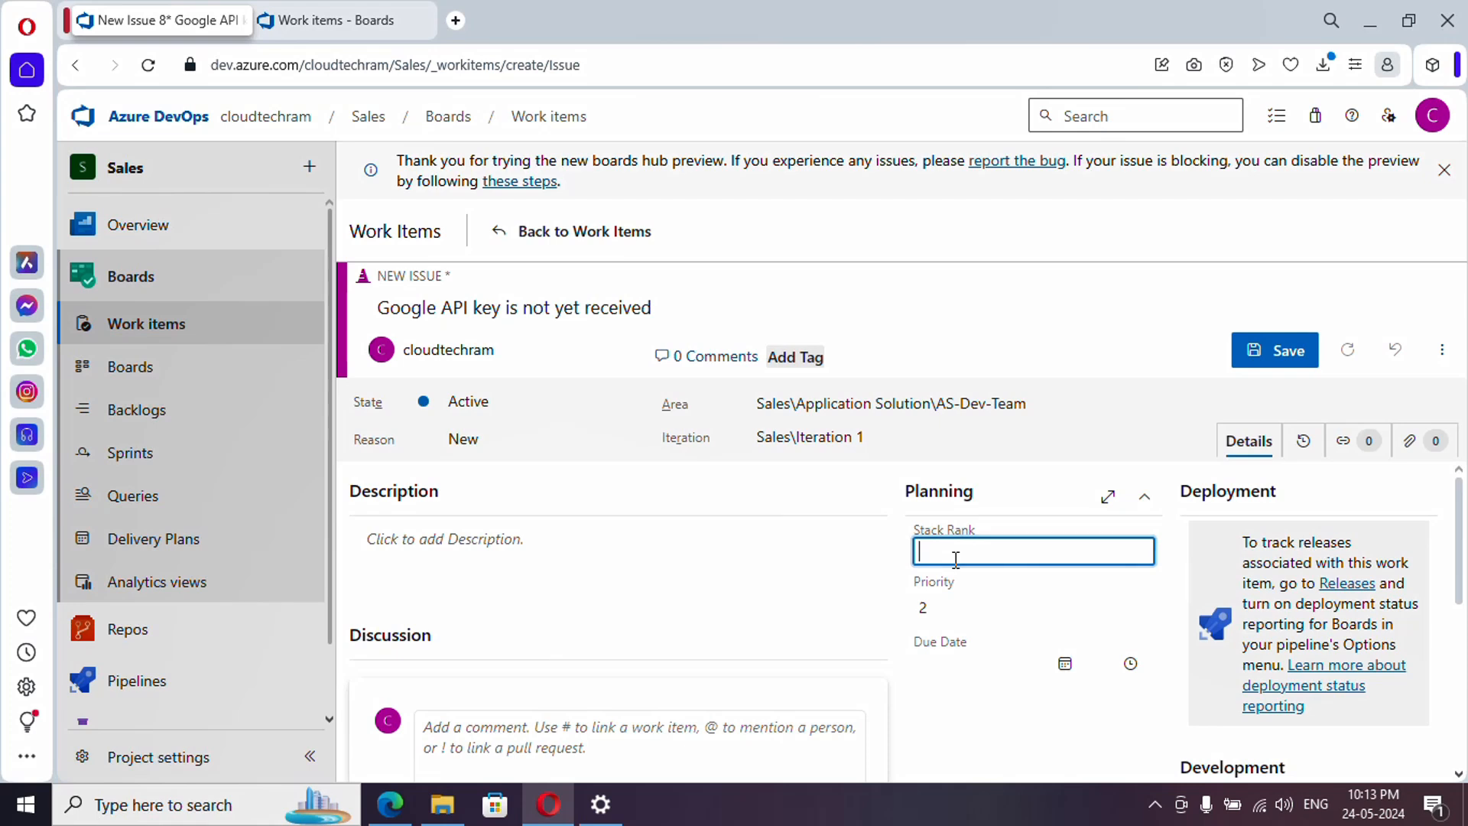
left_click(960, 610)
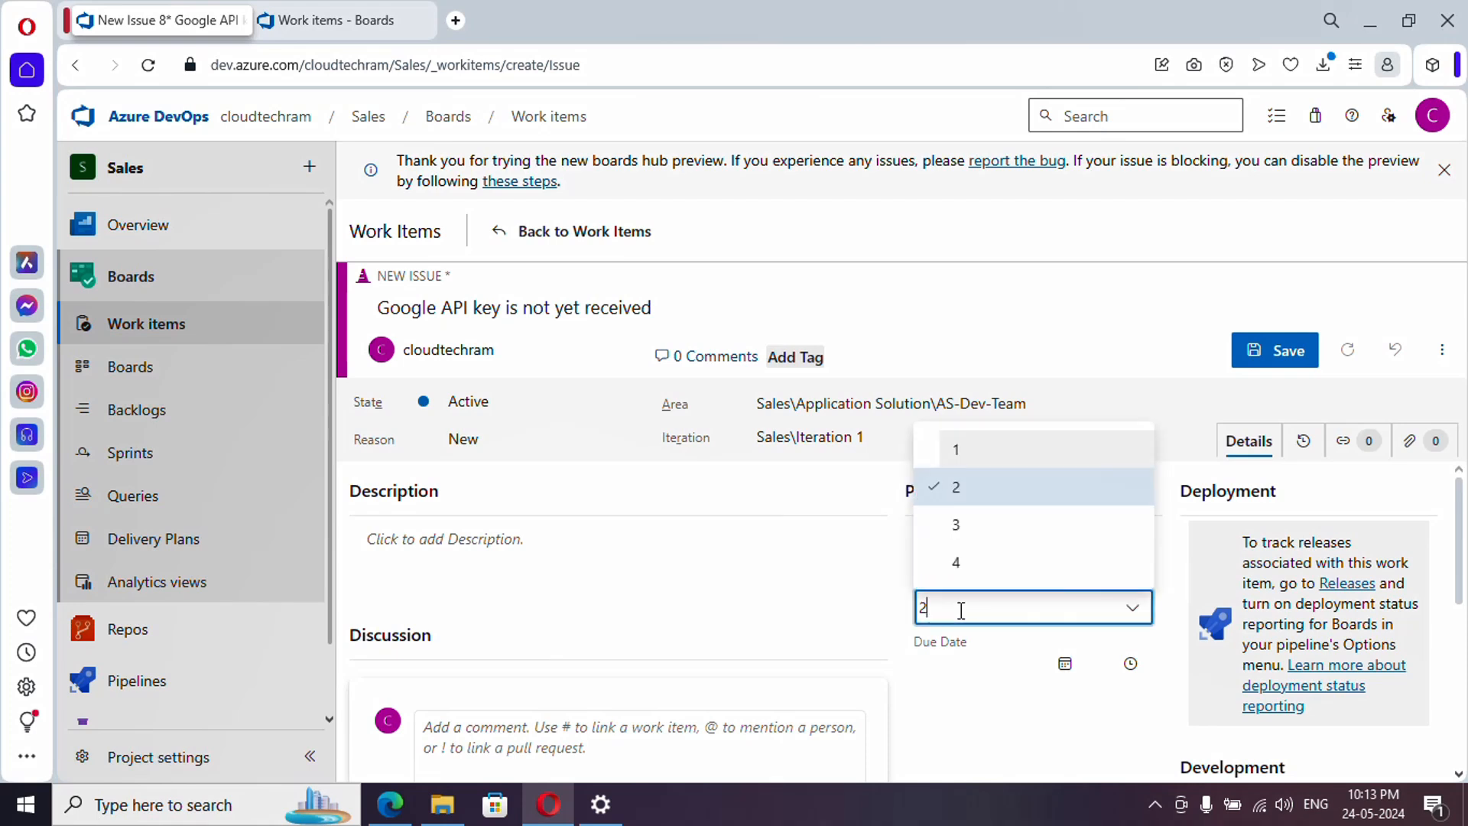
left_click(962, 610)
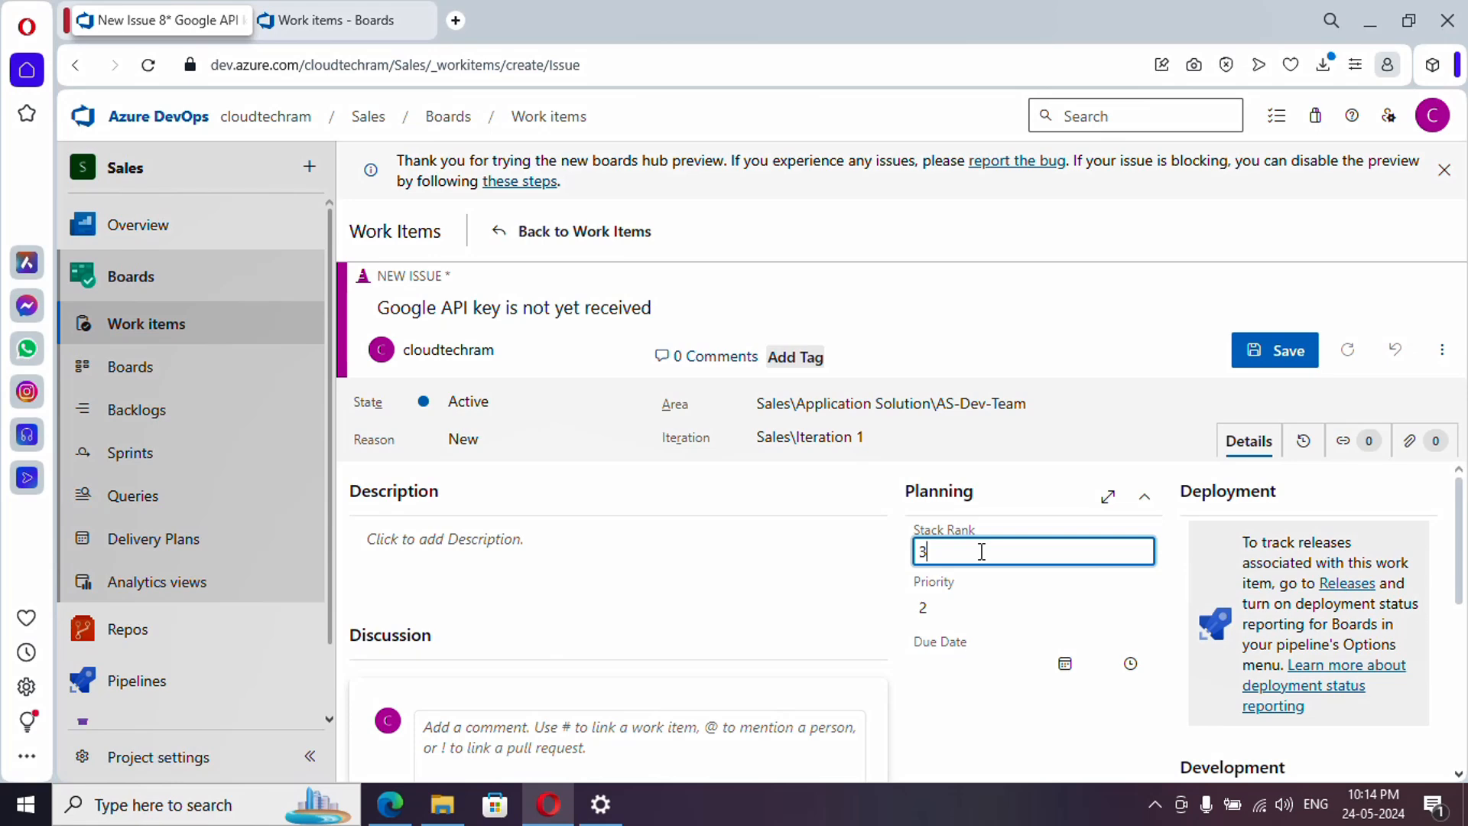
- Link an existing work item as the new issue's parent and save the issue
scroll(1124, 673, "down", 5)
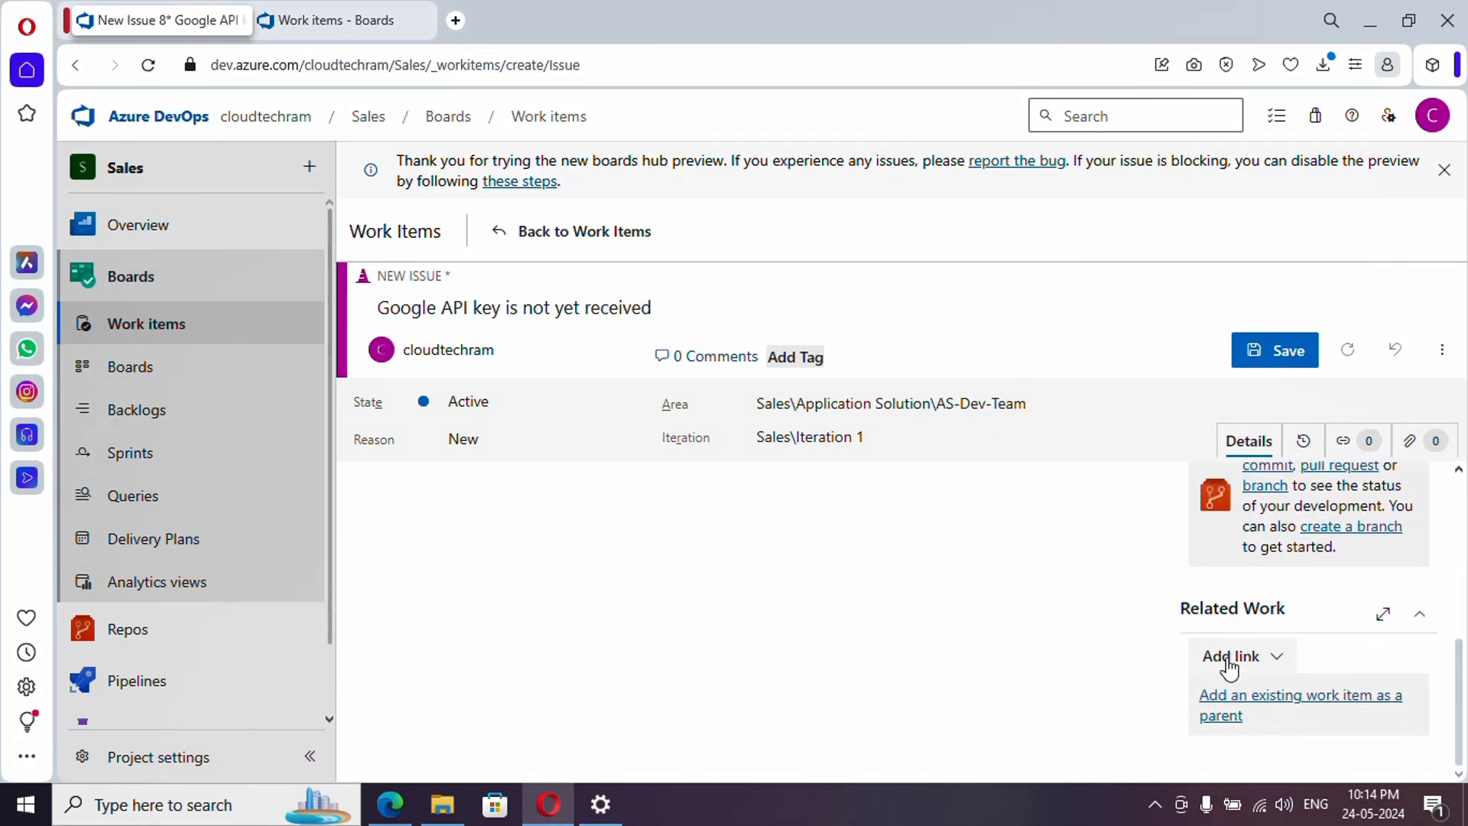
left_click(1248, 704)
left_click(976, 413)
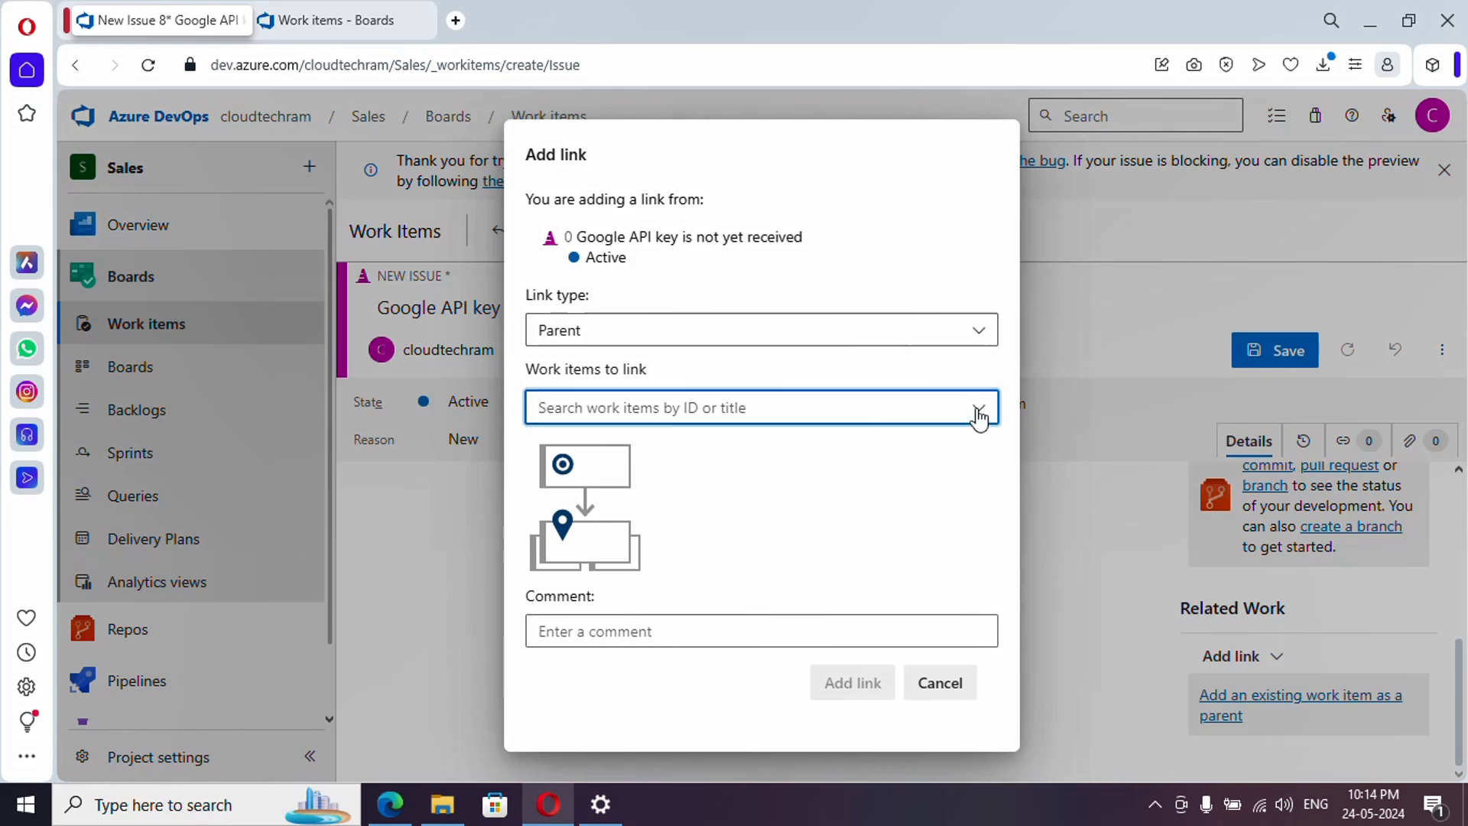
left_click(727, 506)
key("ctrl+s")
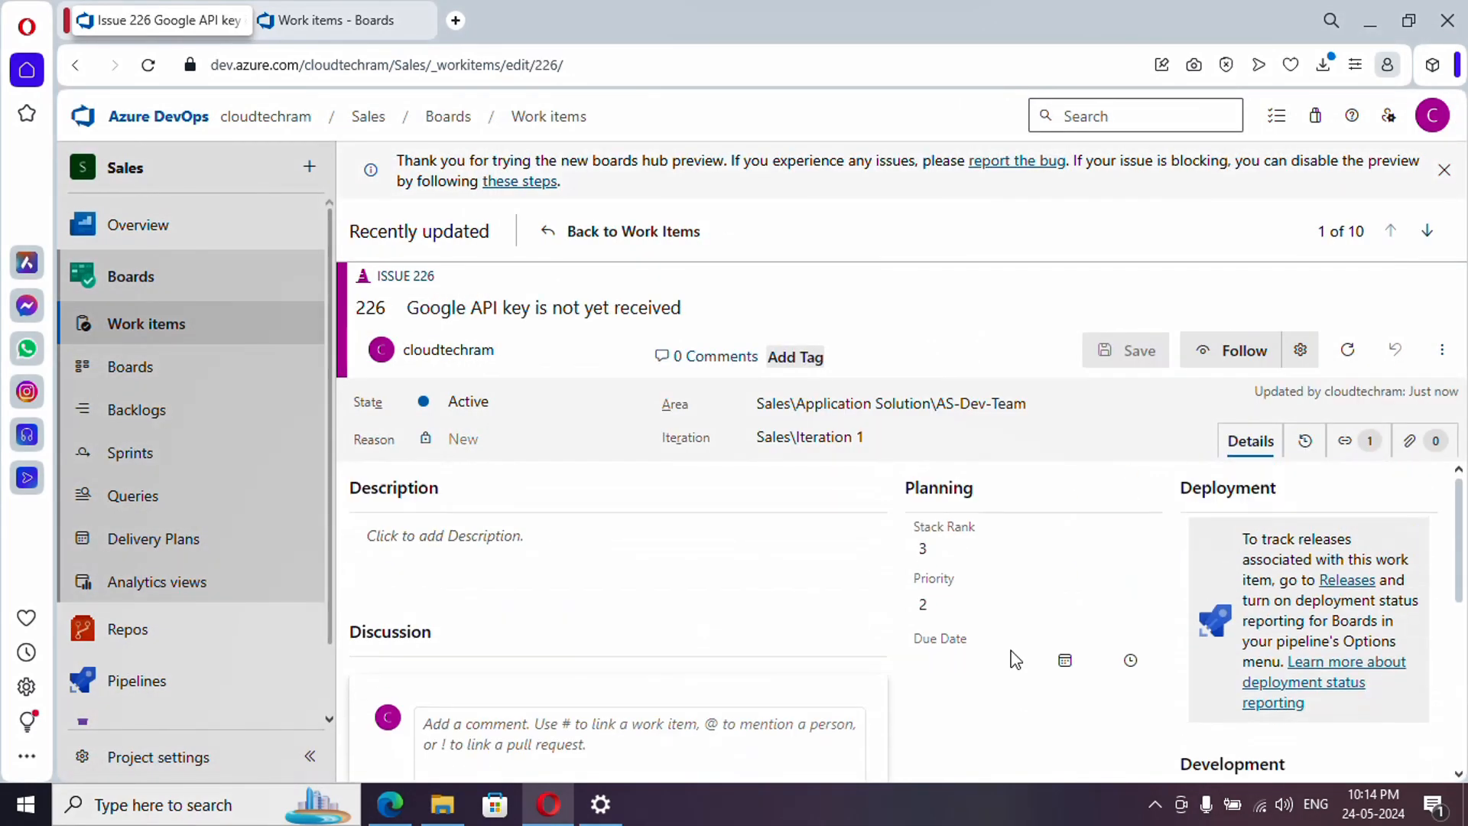
- Set the issue's due date to 5/27/2024 at 9:00 AM and check it in the enlarged planning section
left_click(1063, 668)
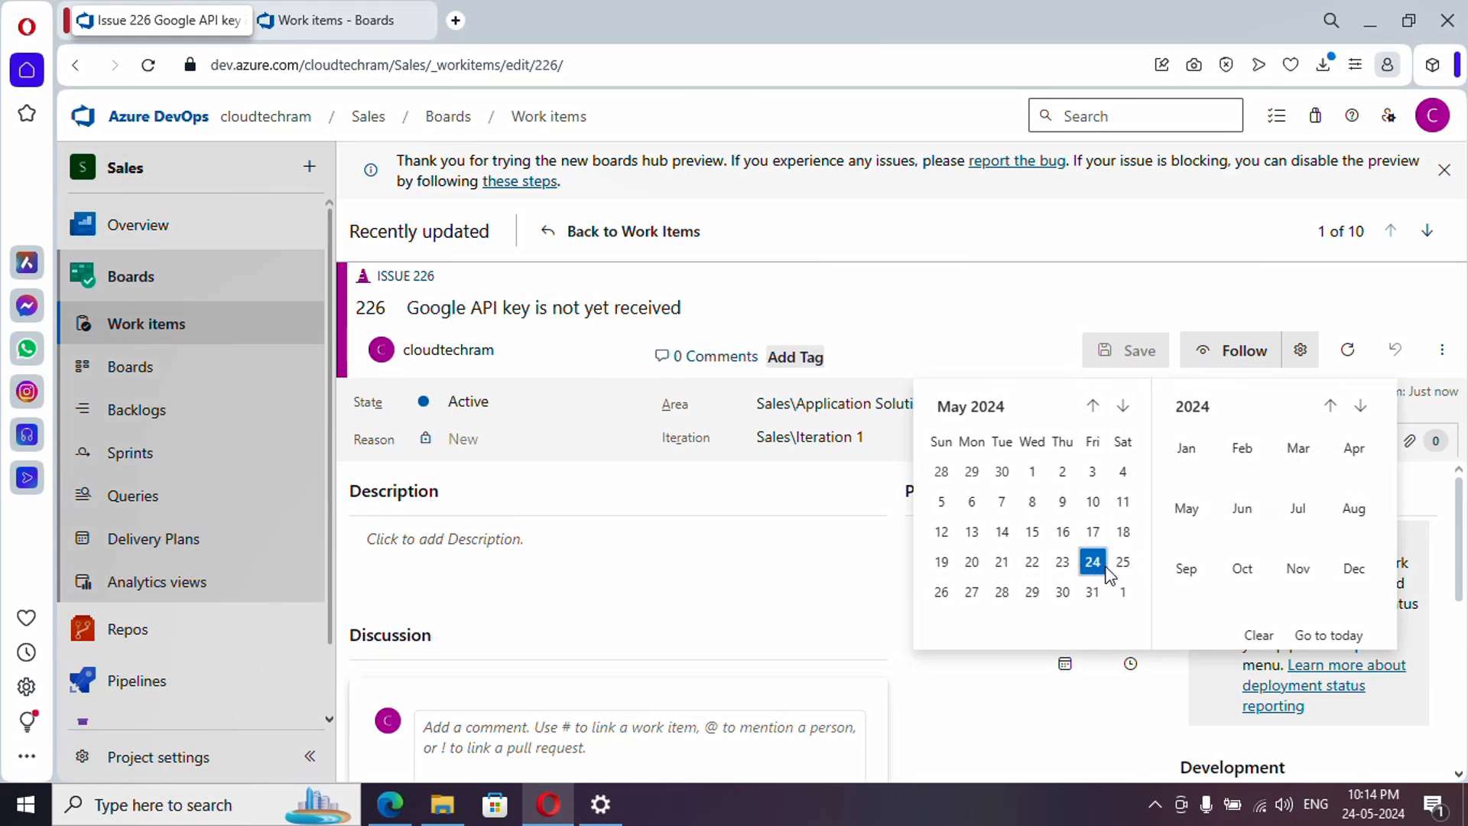
left_click(973, 595)
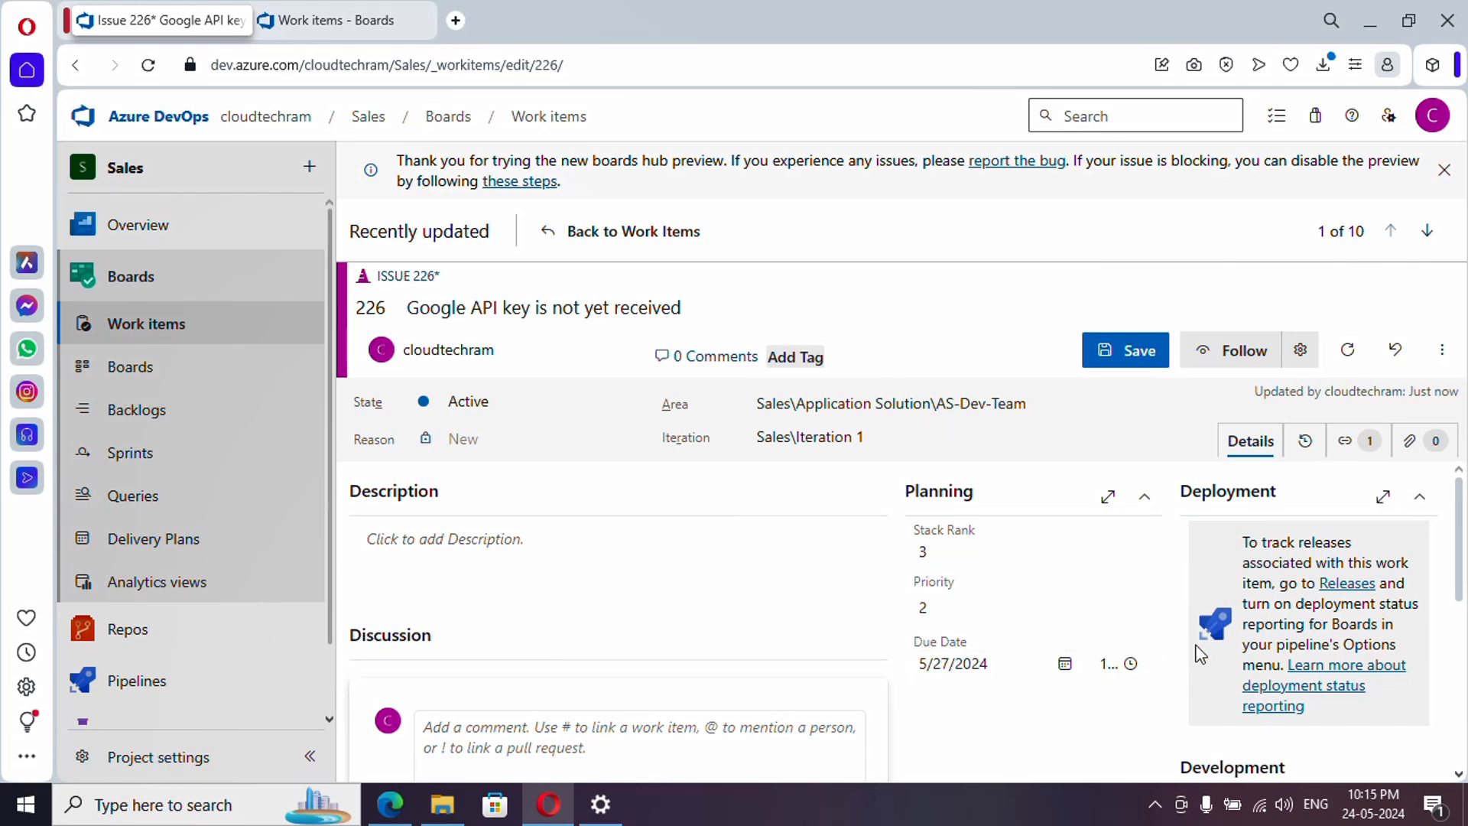
left_click(1130, 673)
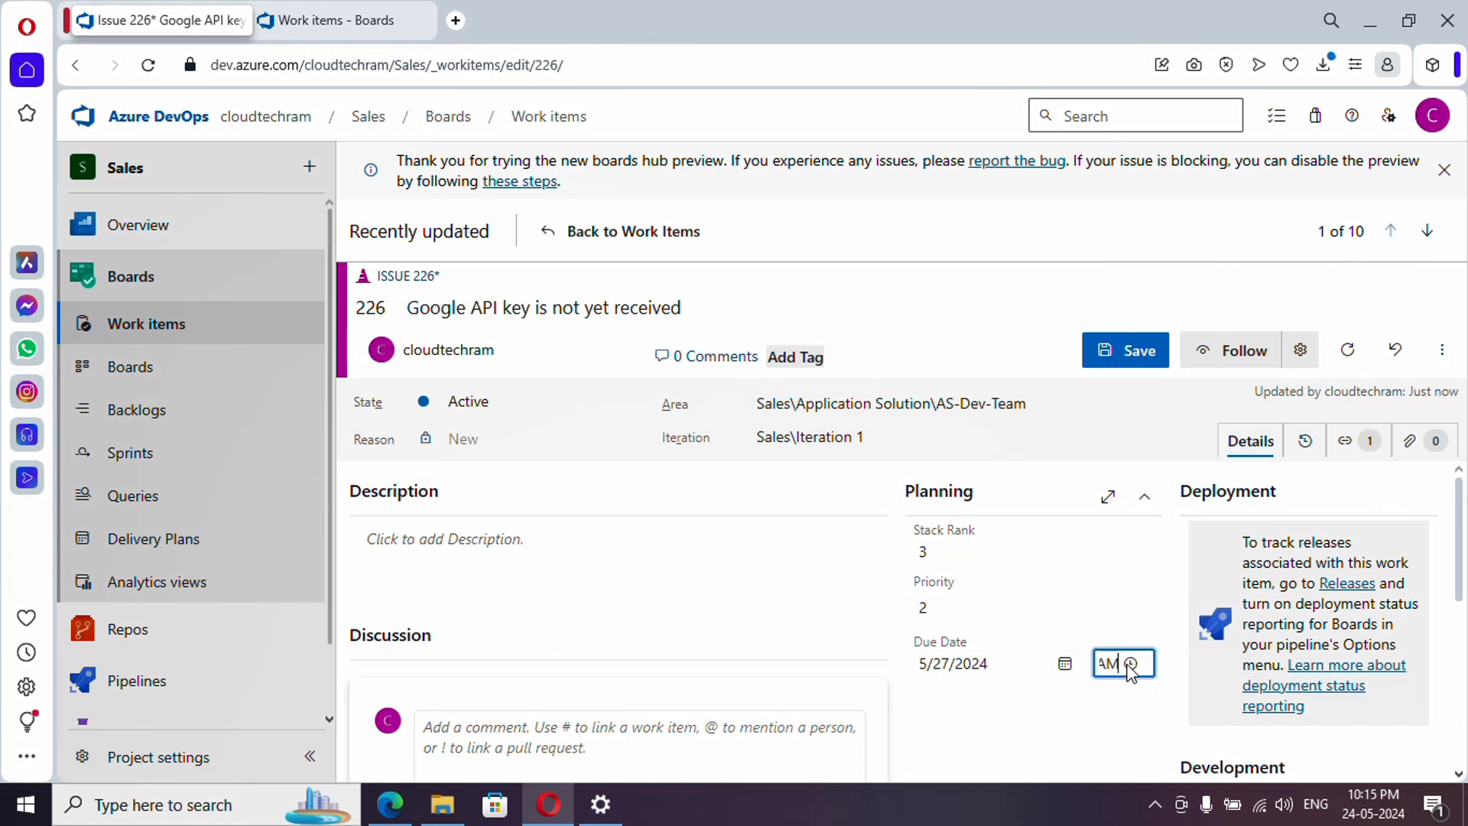
left_click(1126, 711)
left_click(1132, 663)
key("Home")
key("Delete")
key("Delete")
type("9")
left_click(1109, 534)
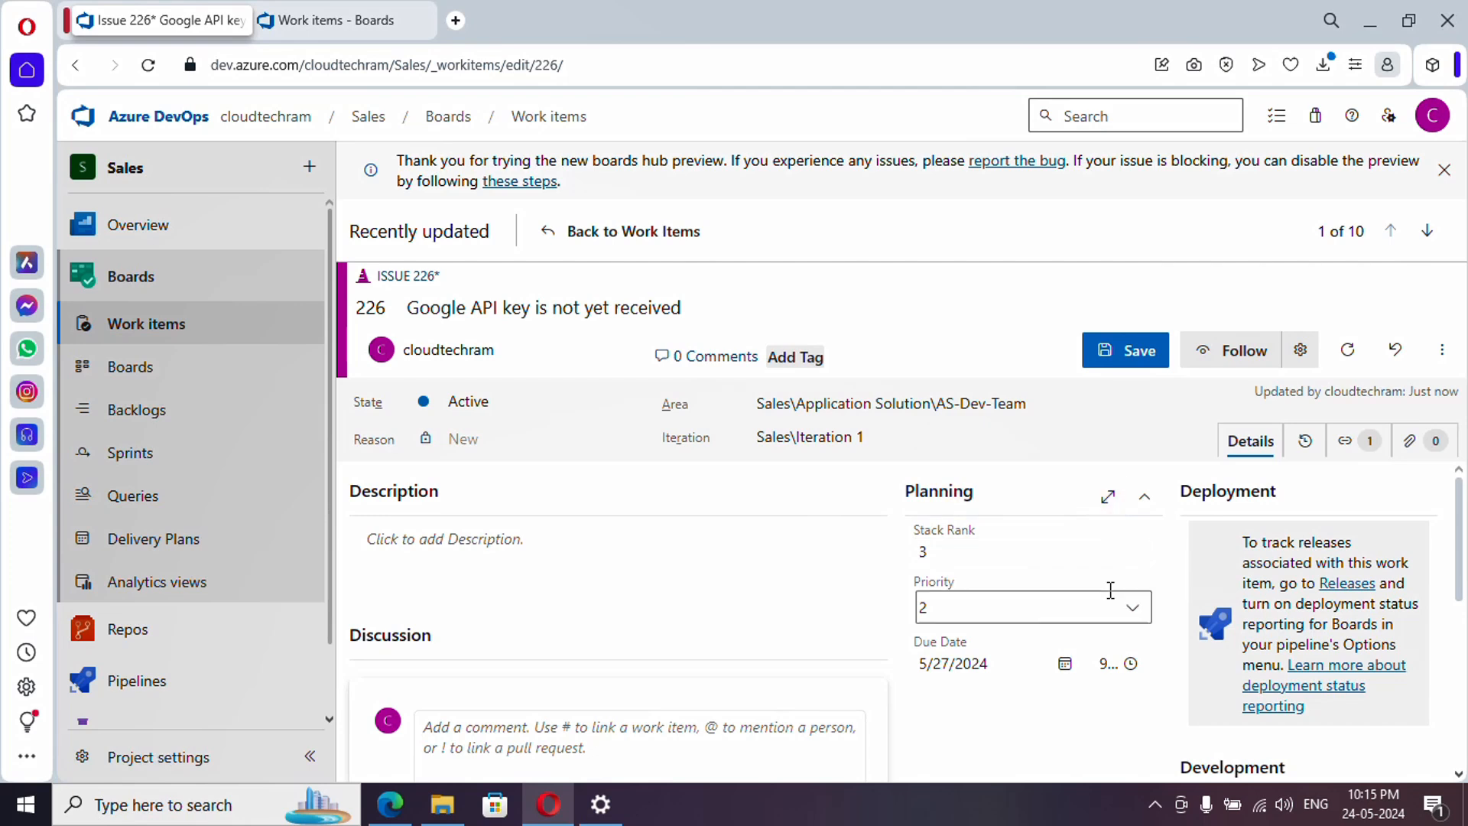
left_click(1108, 497)
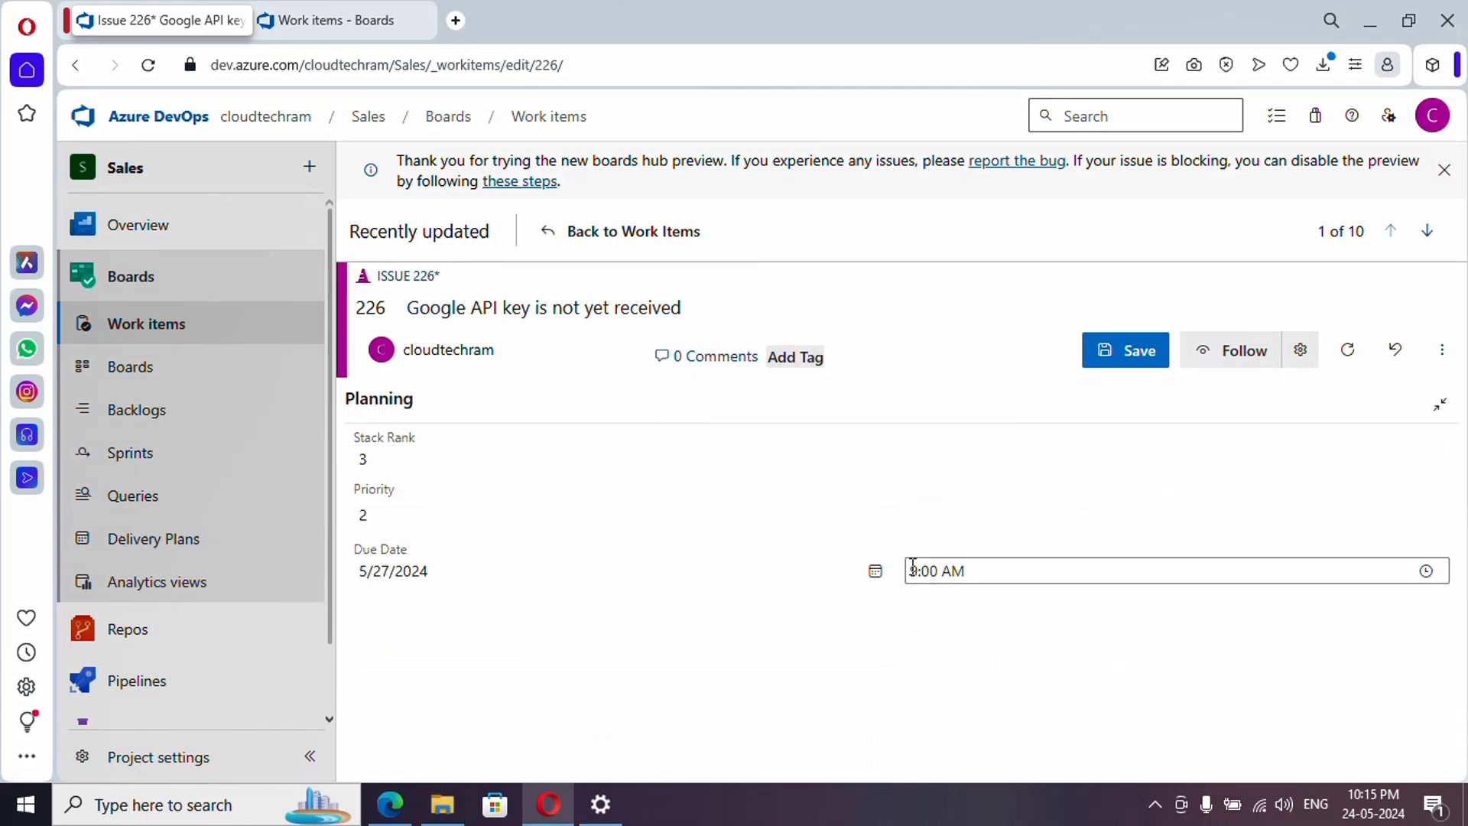
left_click(1446, 406)
- Review the issue's state history and attachments, and return to its details
left_click(1305, 440)
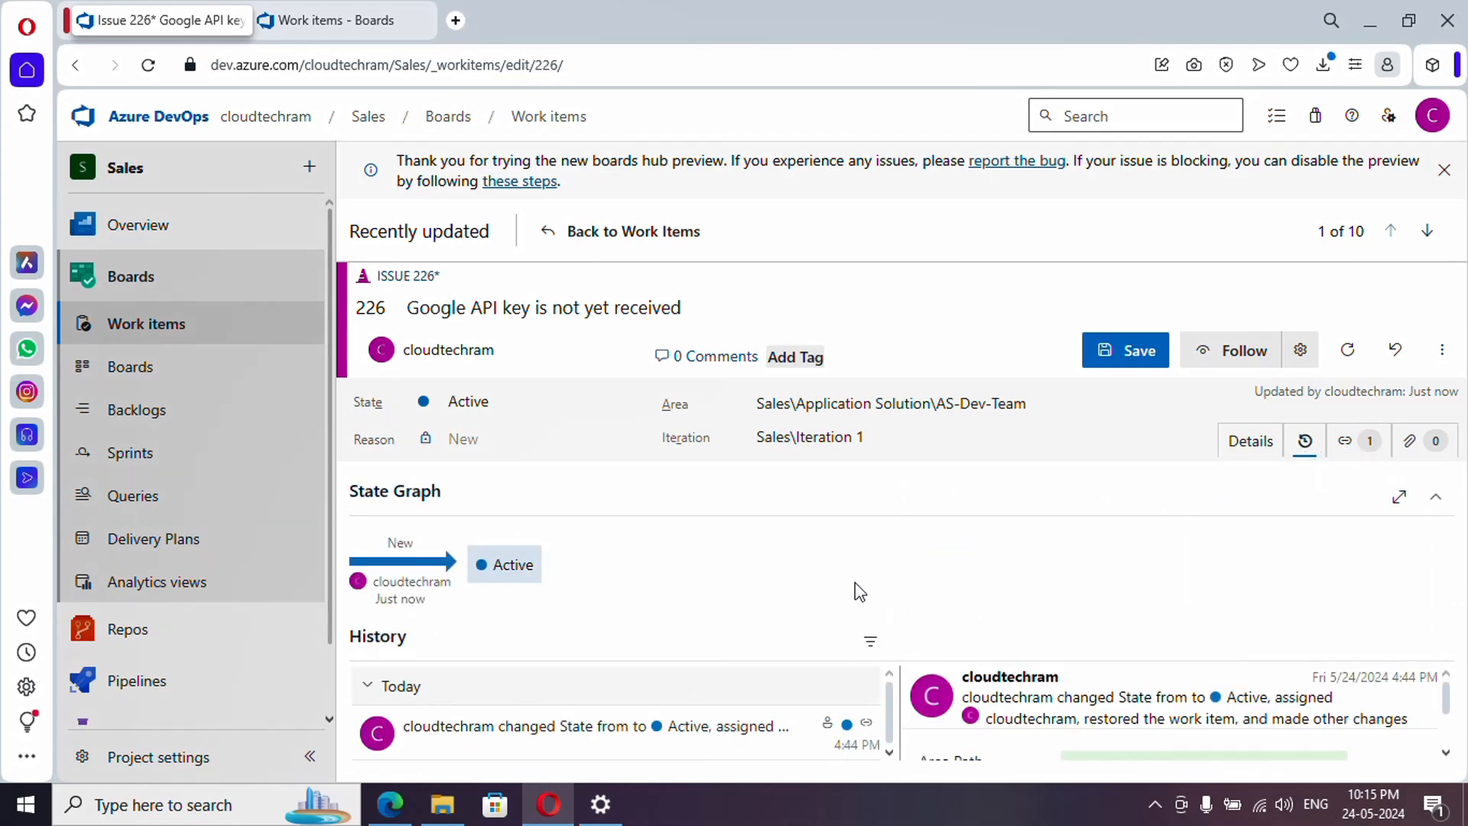
scroll(954, 694, "down", 3)
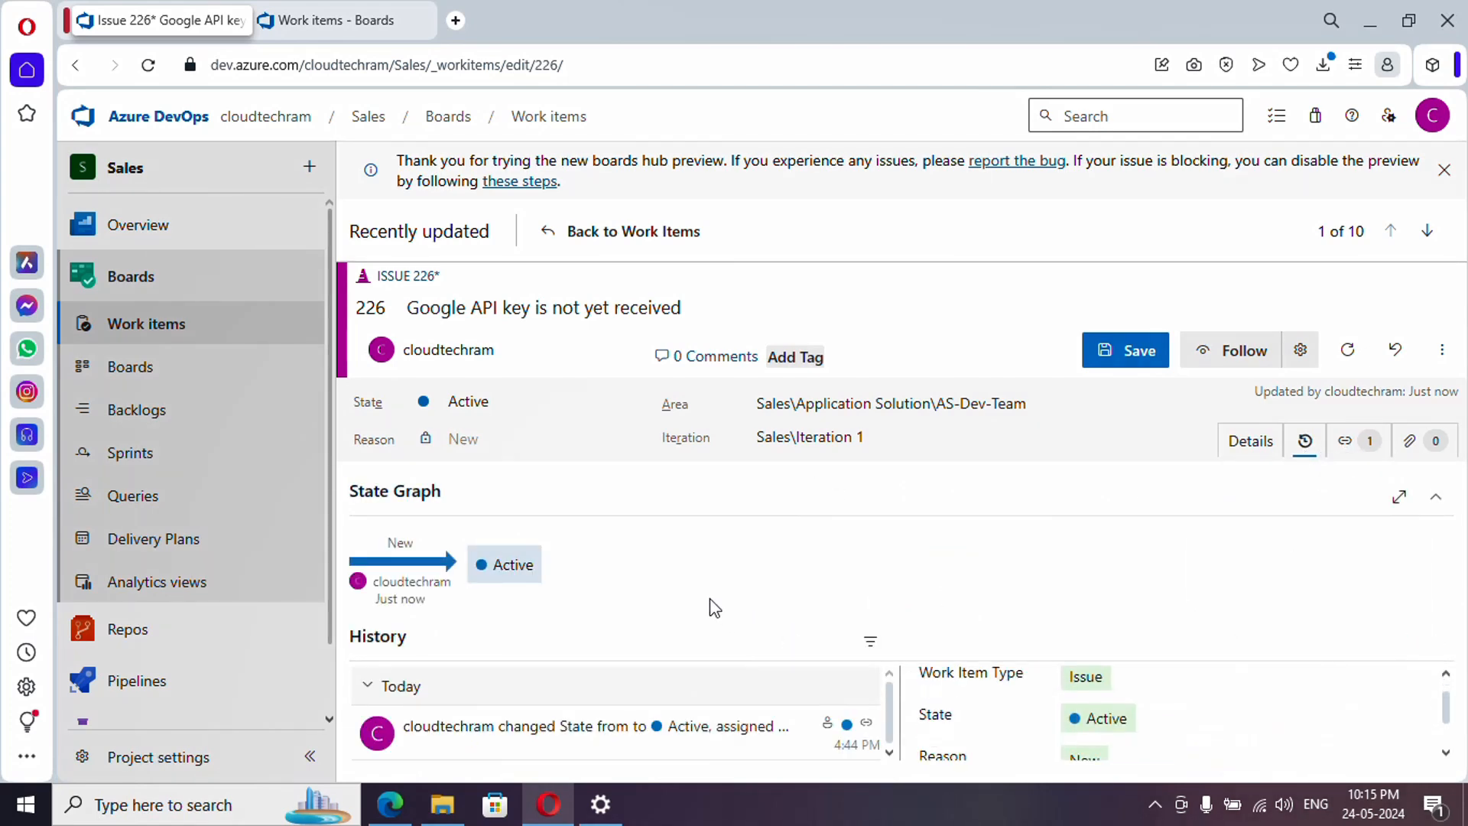
left_click(1411, 443)
scroll(1015, 679, "down", 1)
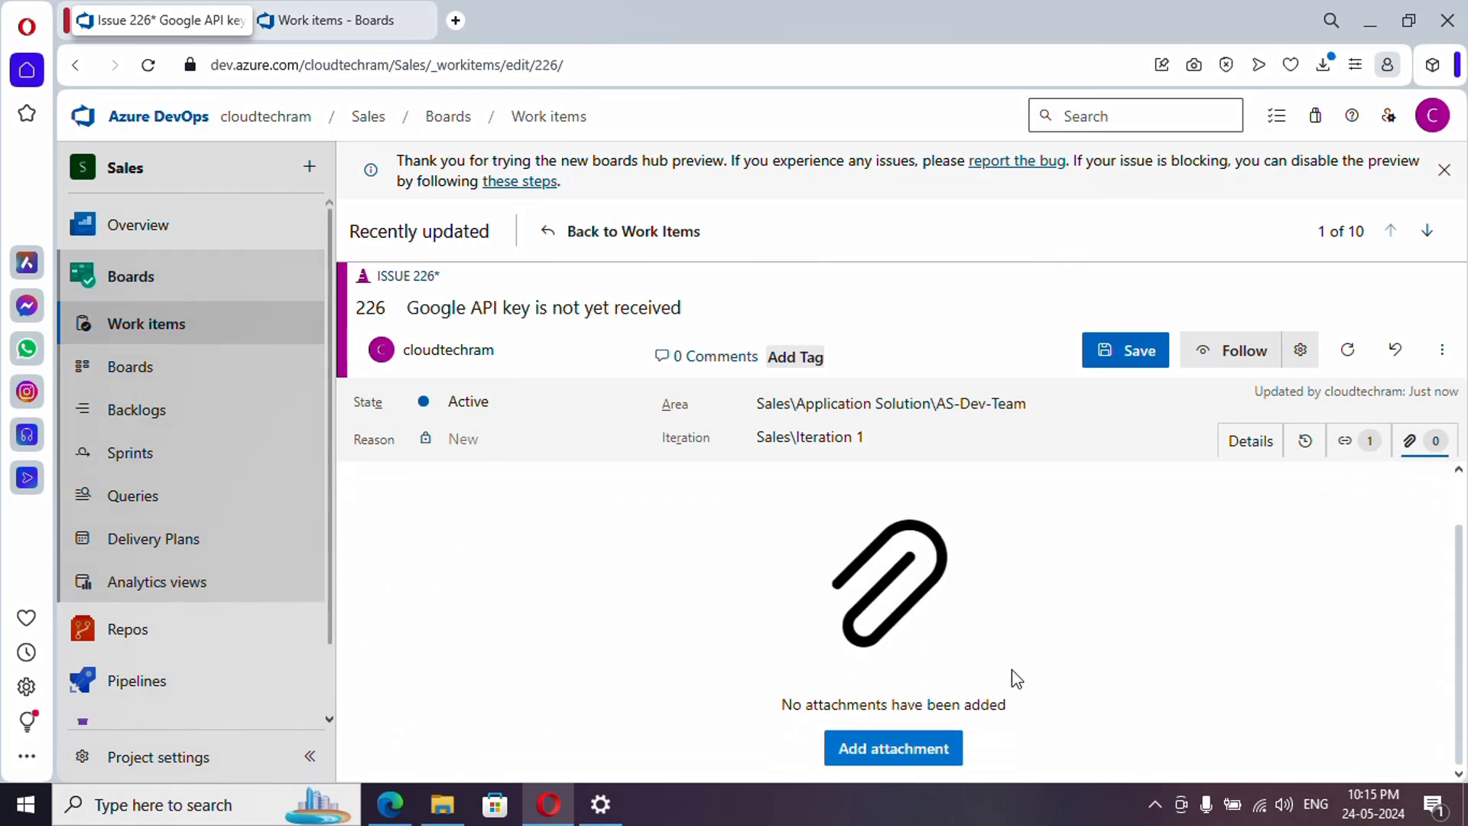
scroll(1015, 679, "up", 1)
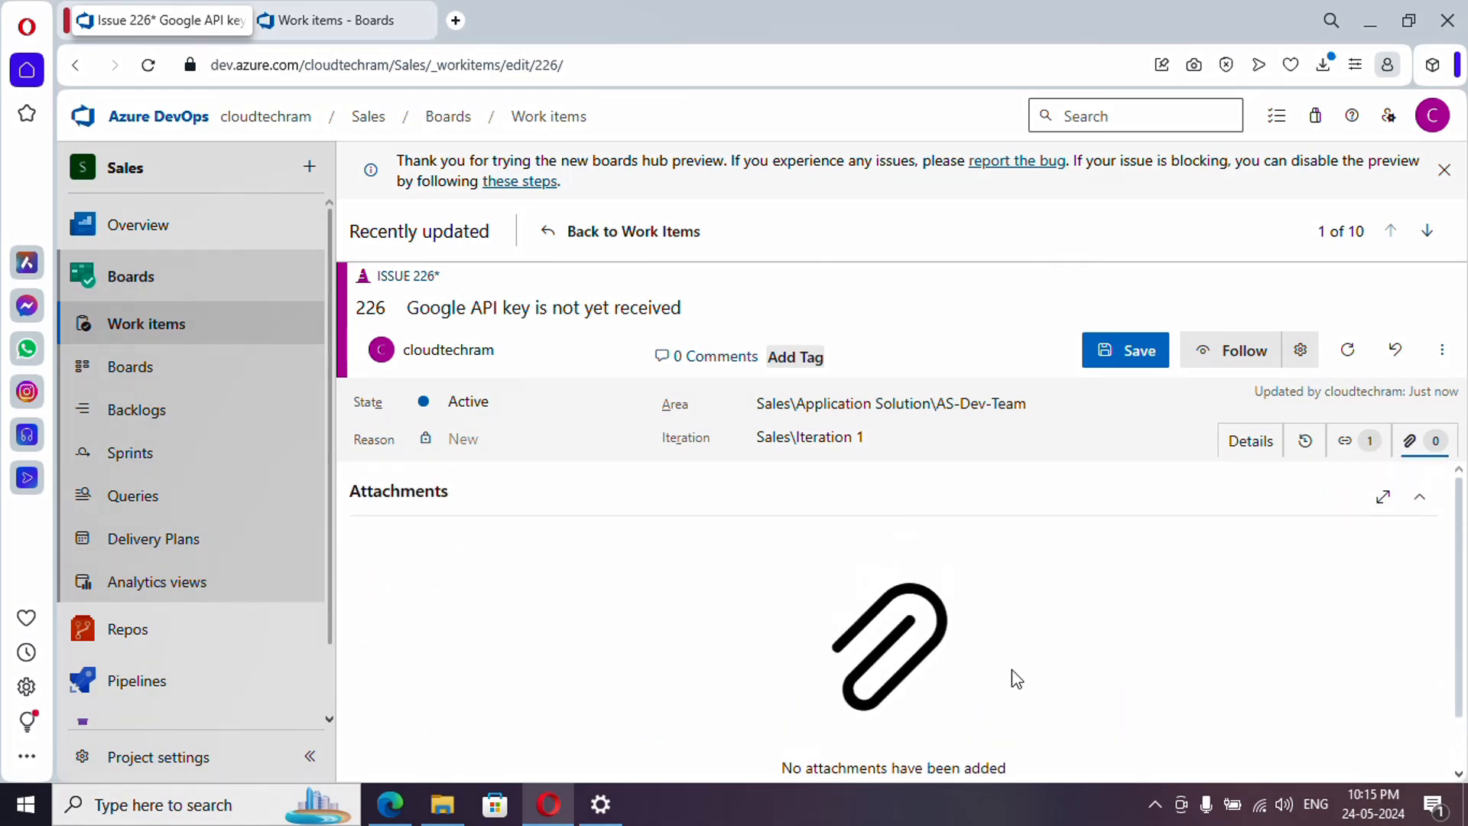
left_click(1252, 441)
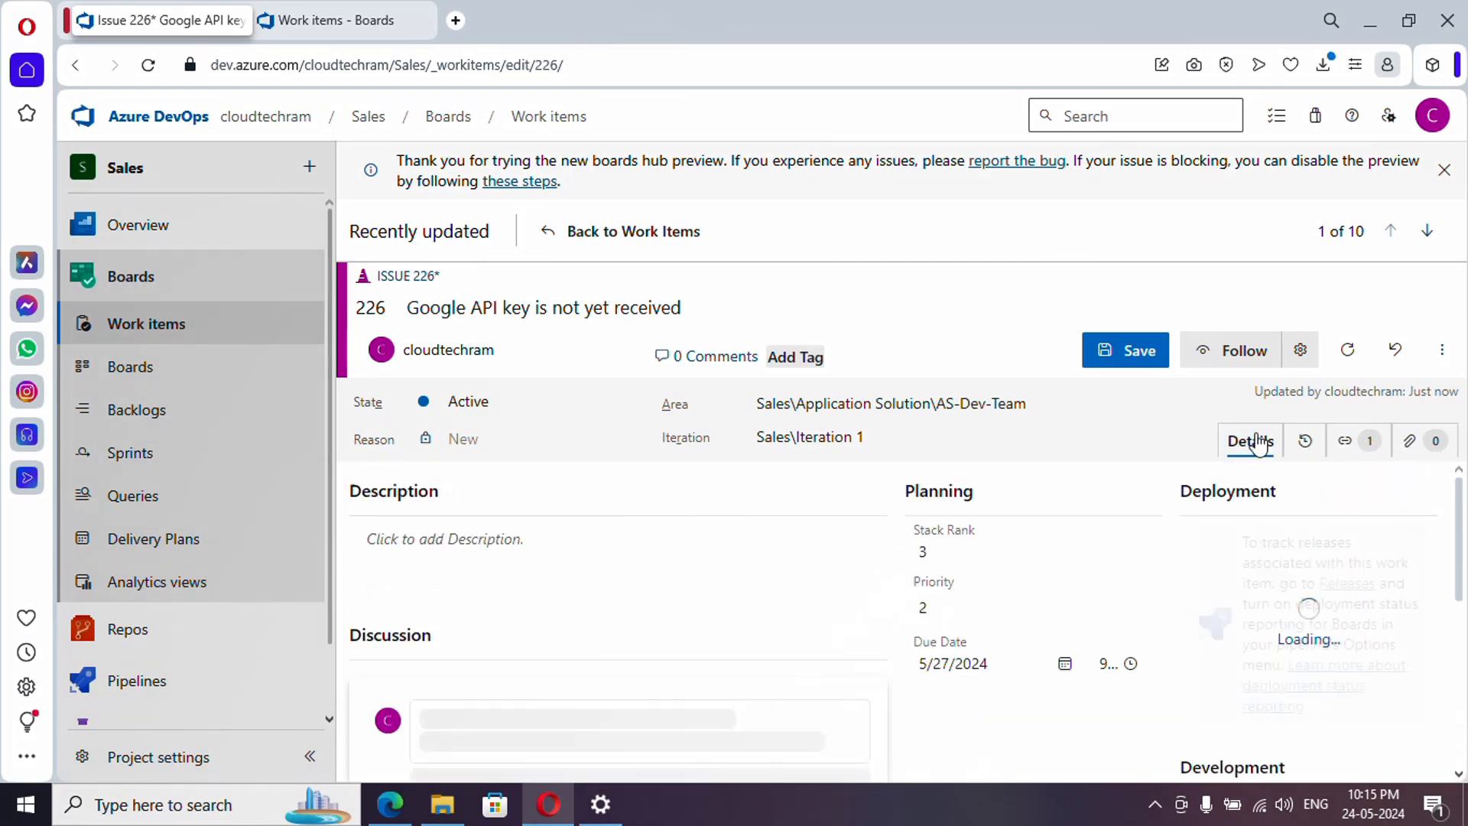
- Check the Custom and Subscribed notification options without applying them, and save the issue
left_click(1300, 350)
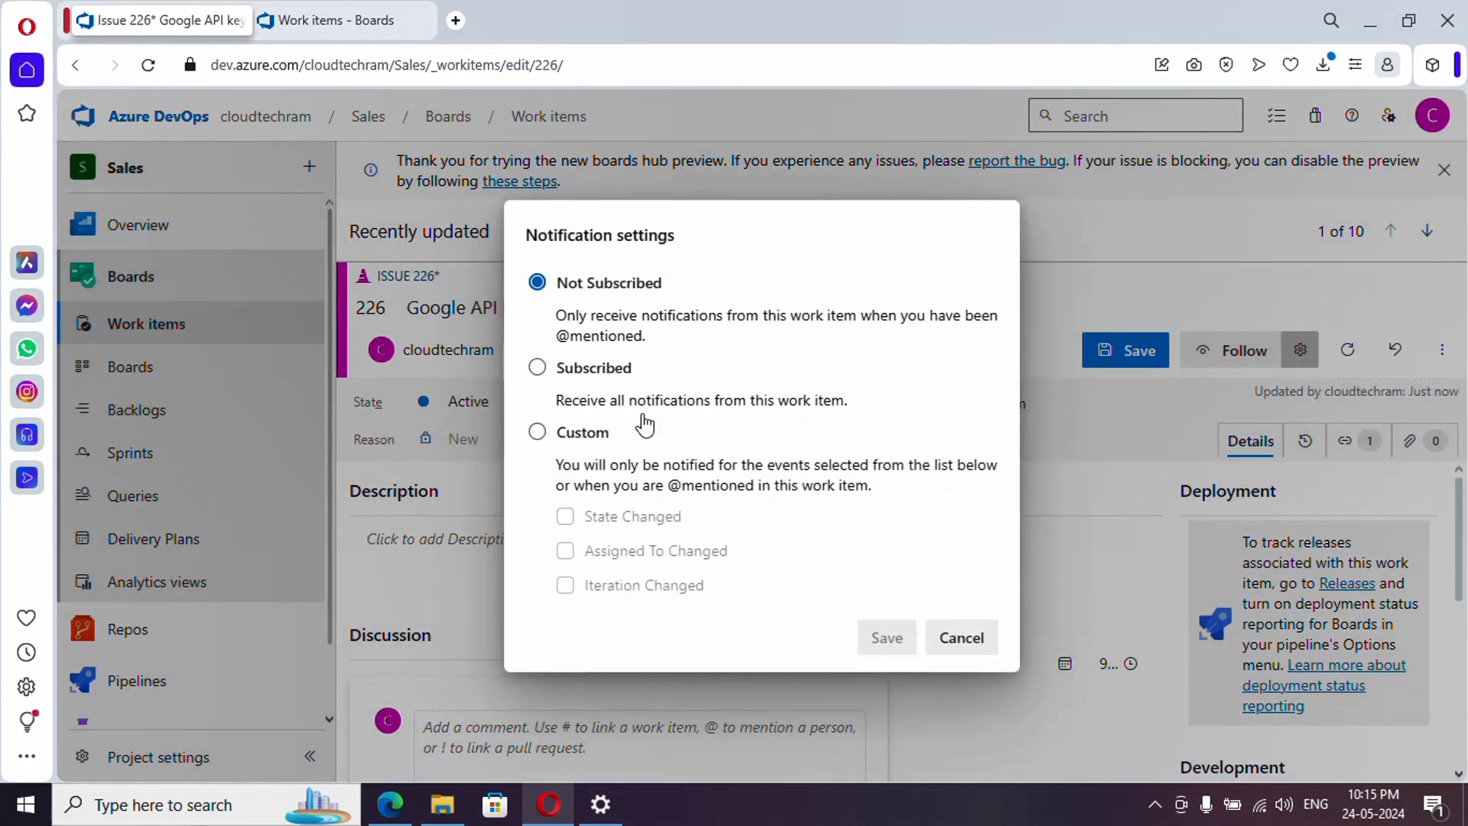
left_click(595, 436)
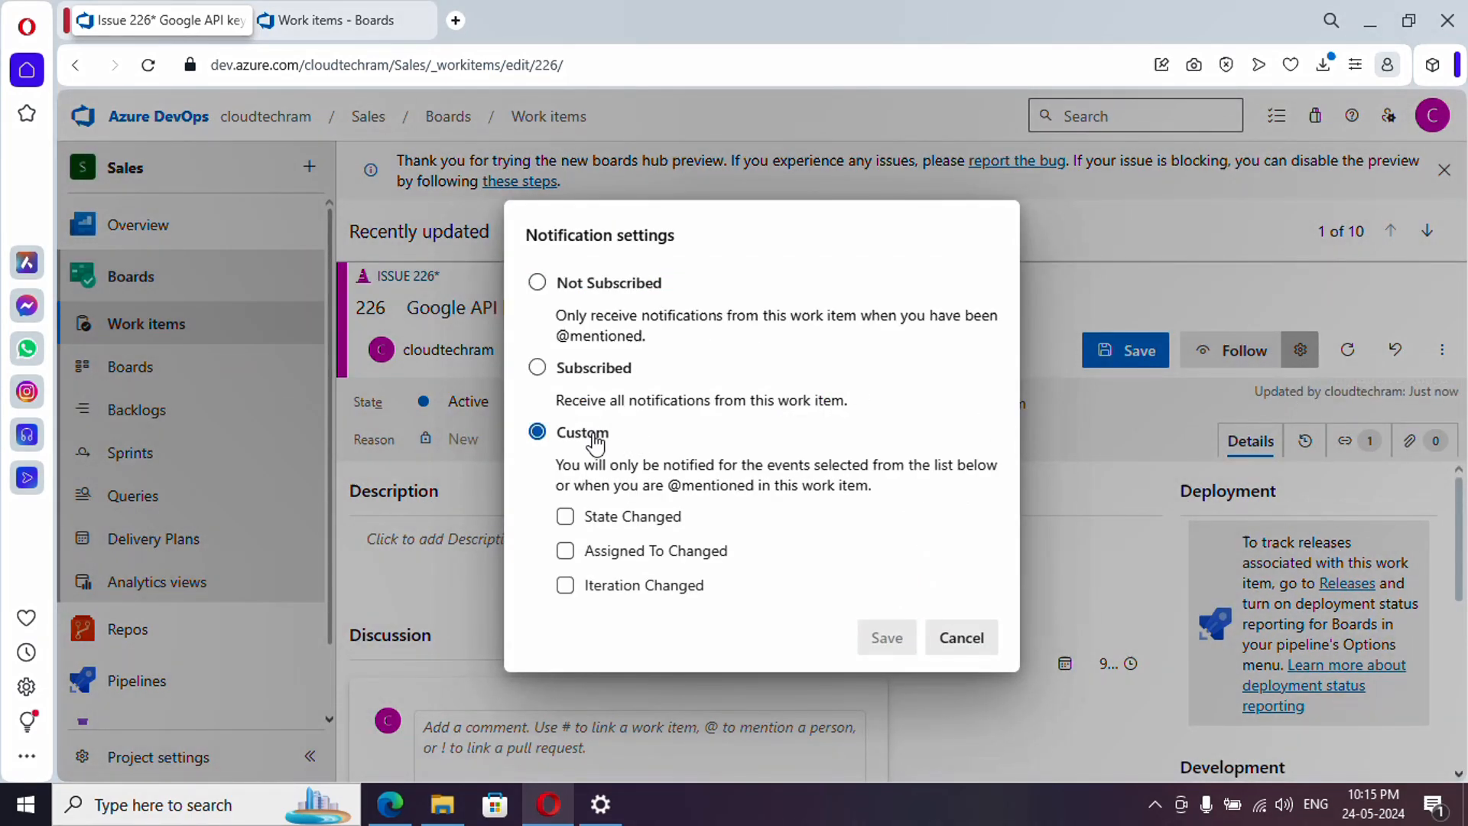
left_click(601, 375)
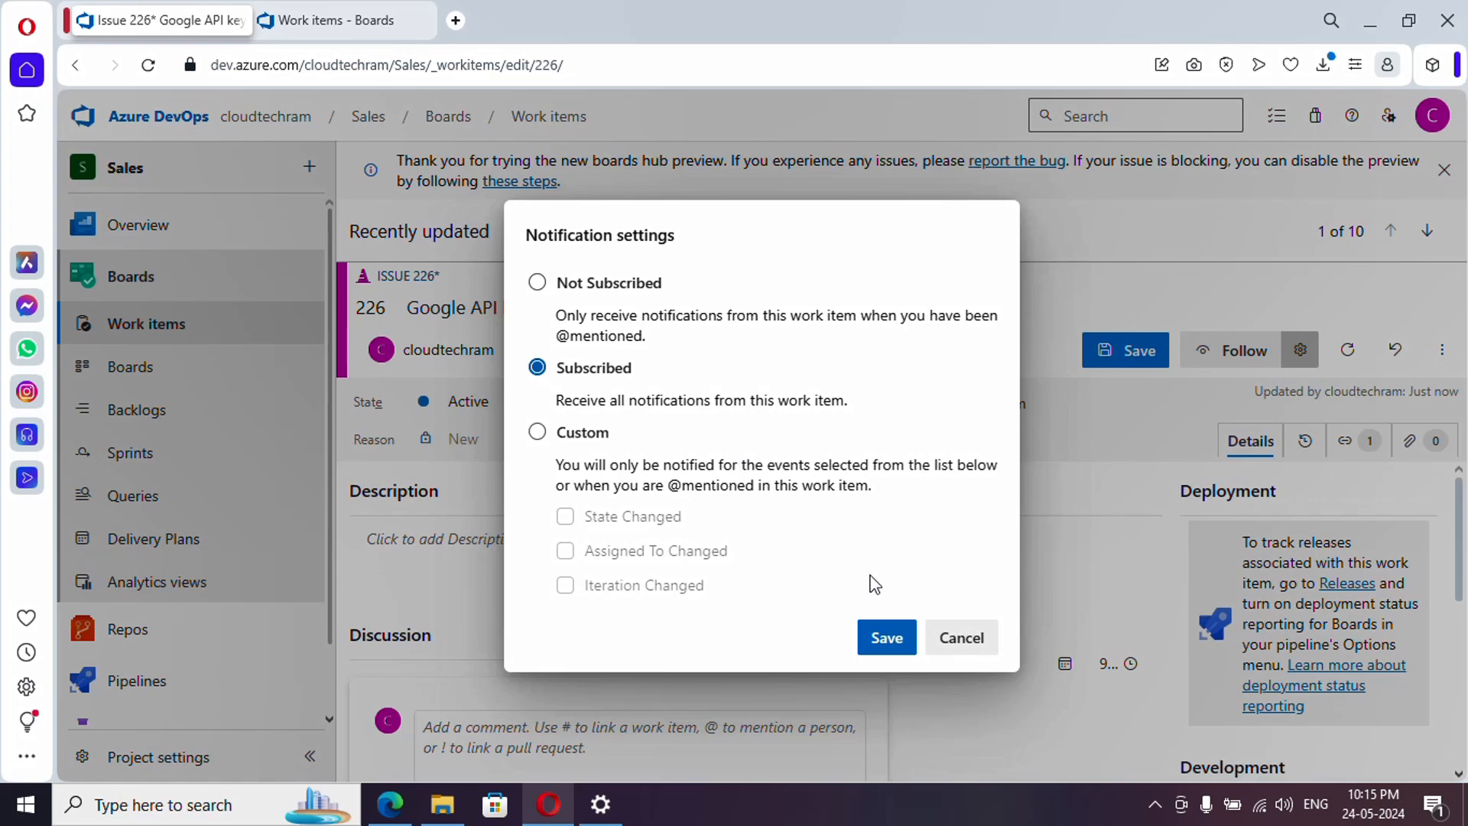
left_click(962, 642)
left_click(1115, 364)
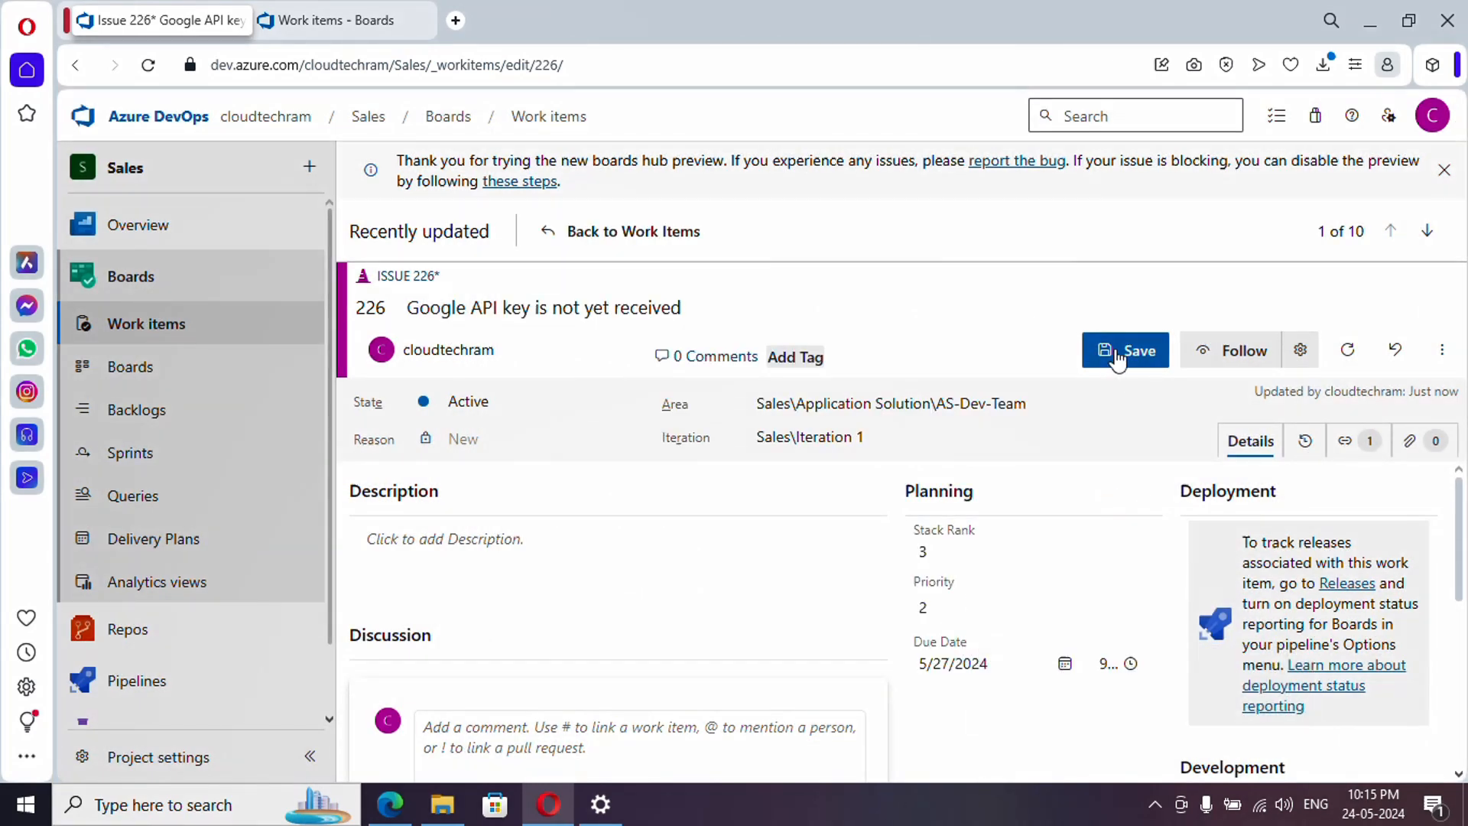